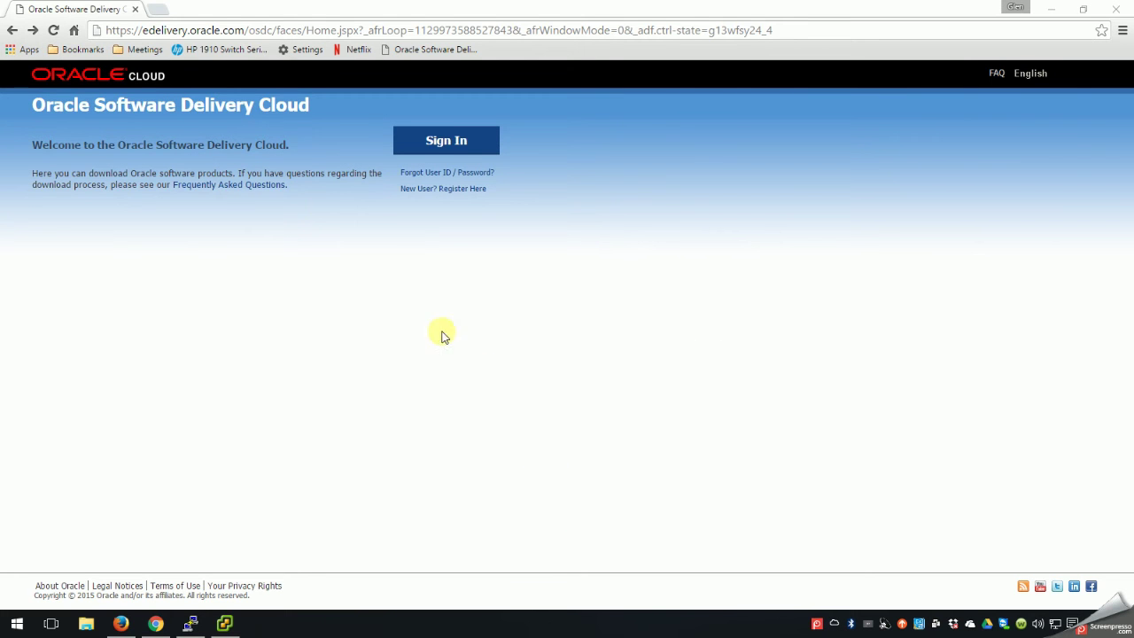
Highlight the edelivery.oracle.com domain, open the Oracle sign-in page, then minimize Chrome.
click(142, 30)
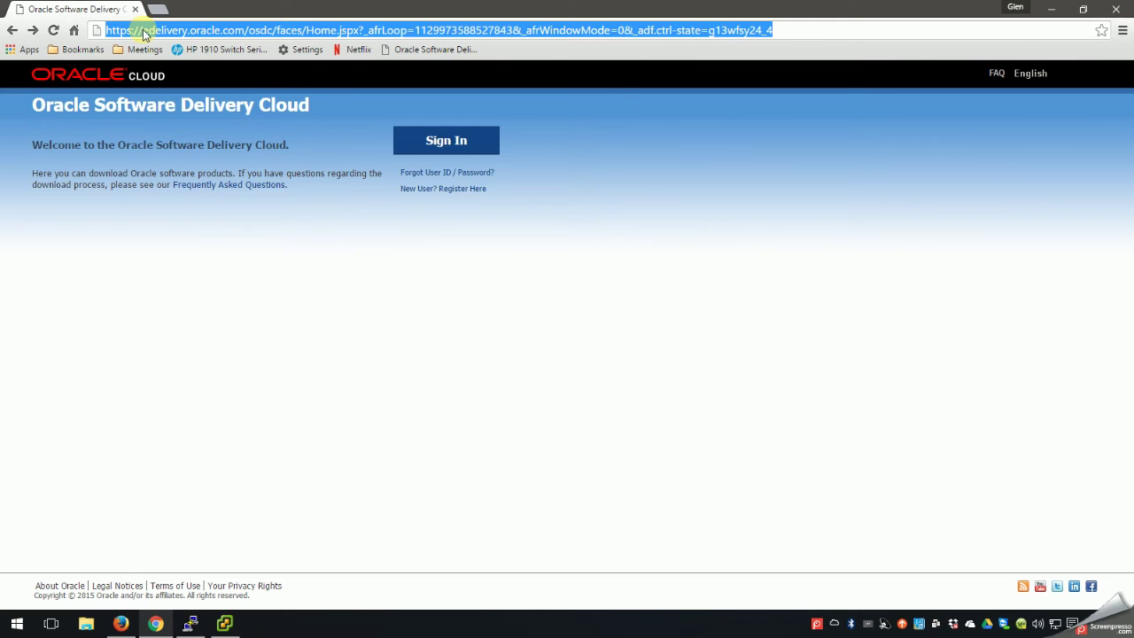
click(143, 30)
drag(143, 30, 245, 32)
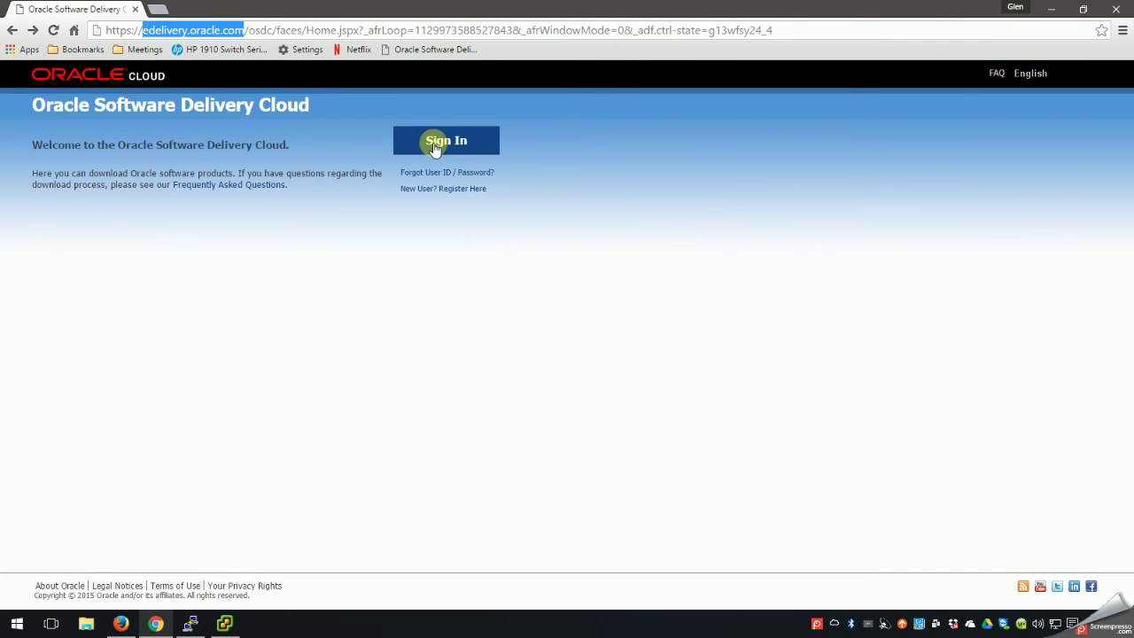
click(437, 147)
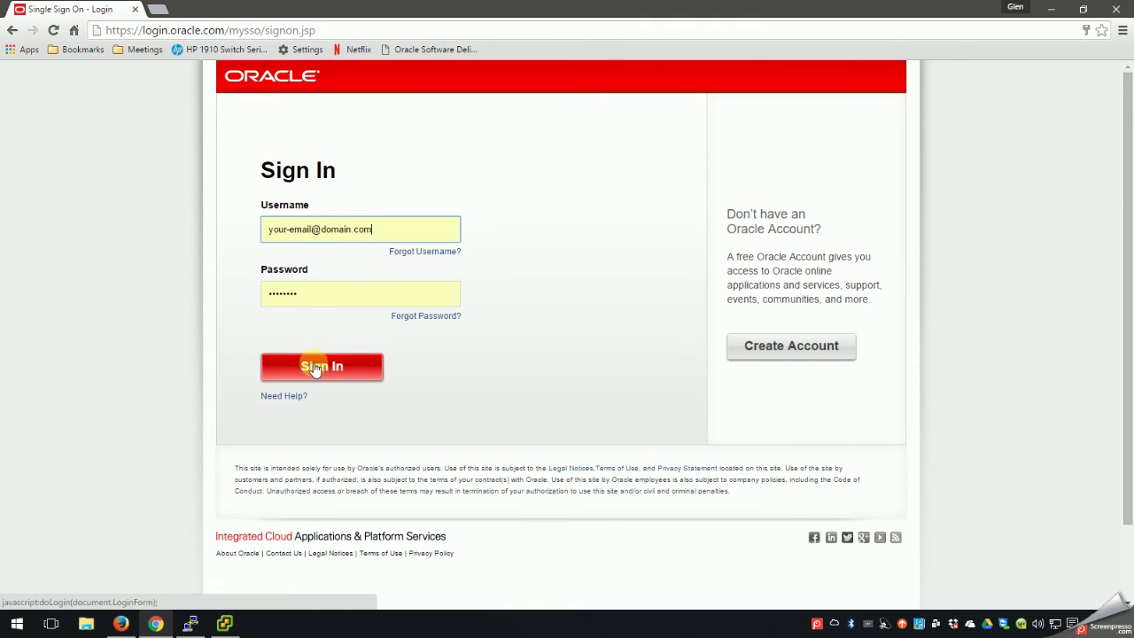
click(1056, 10)
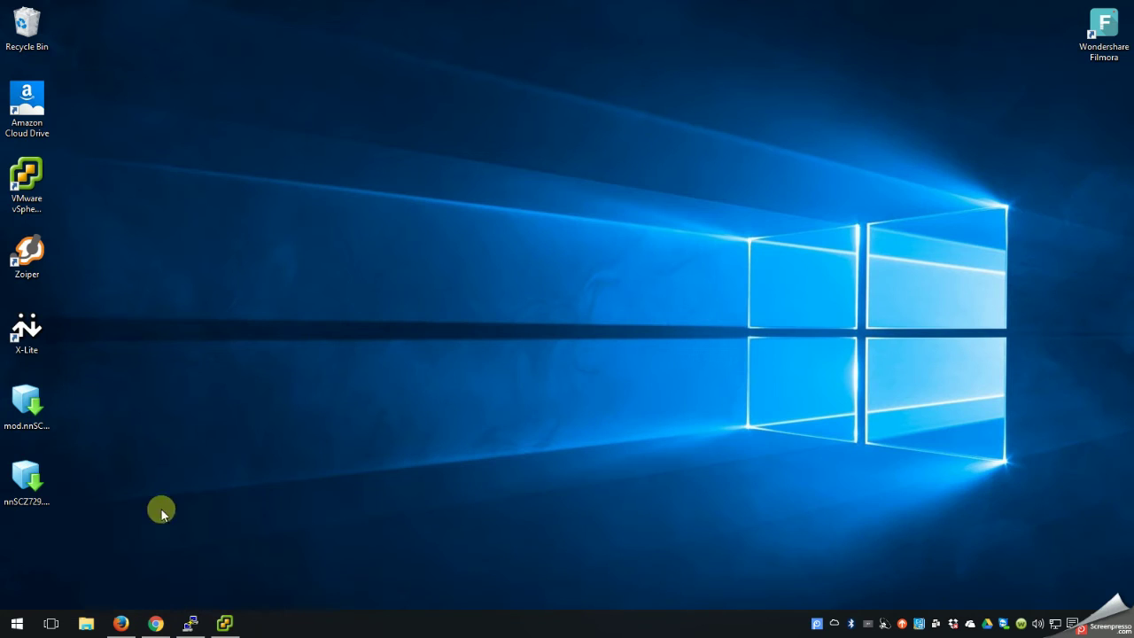
Accept the export terms and add Oracle Communications Session Border Controller for the Acme Packet OS platform.
click(123, 626)
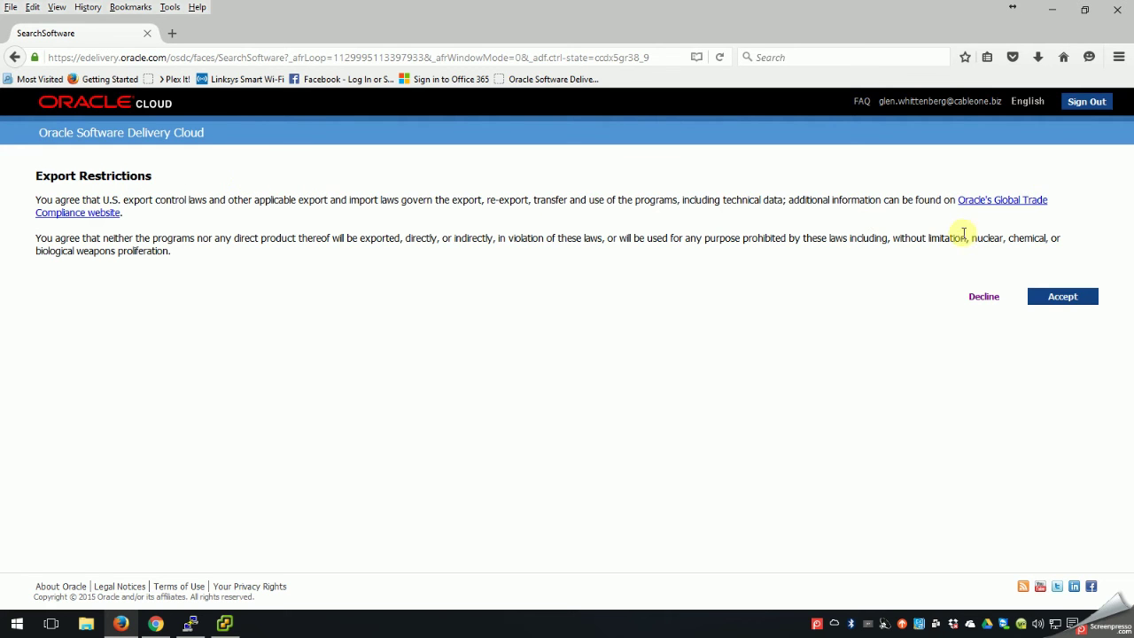
click(1072, 300)
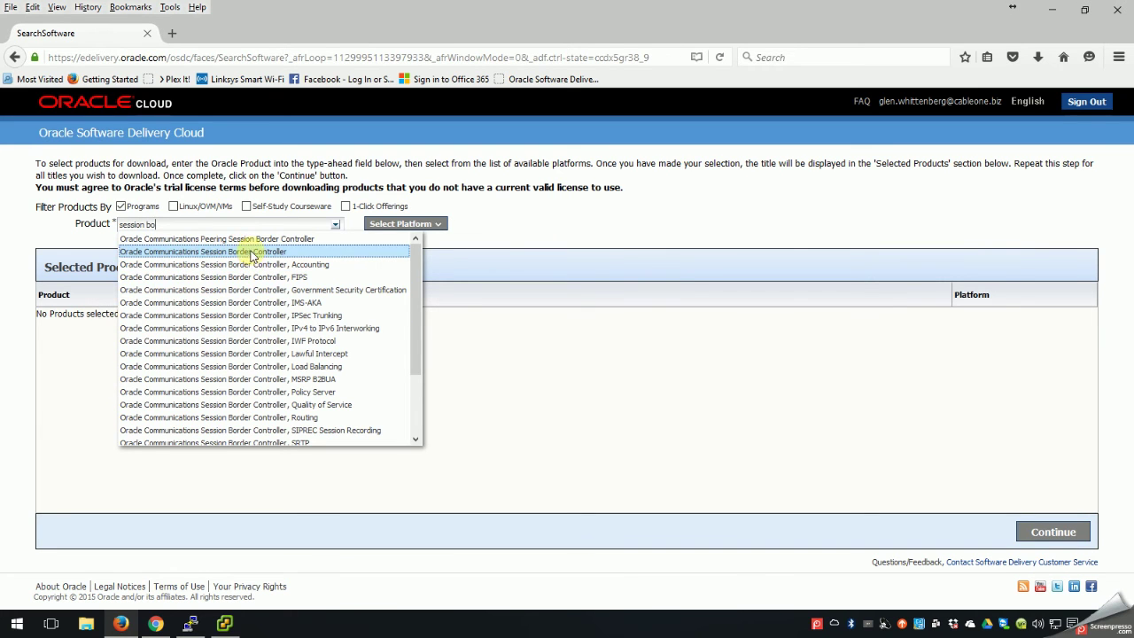
click(251, 255)
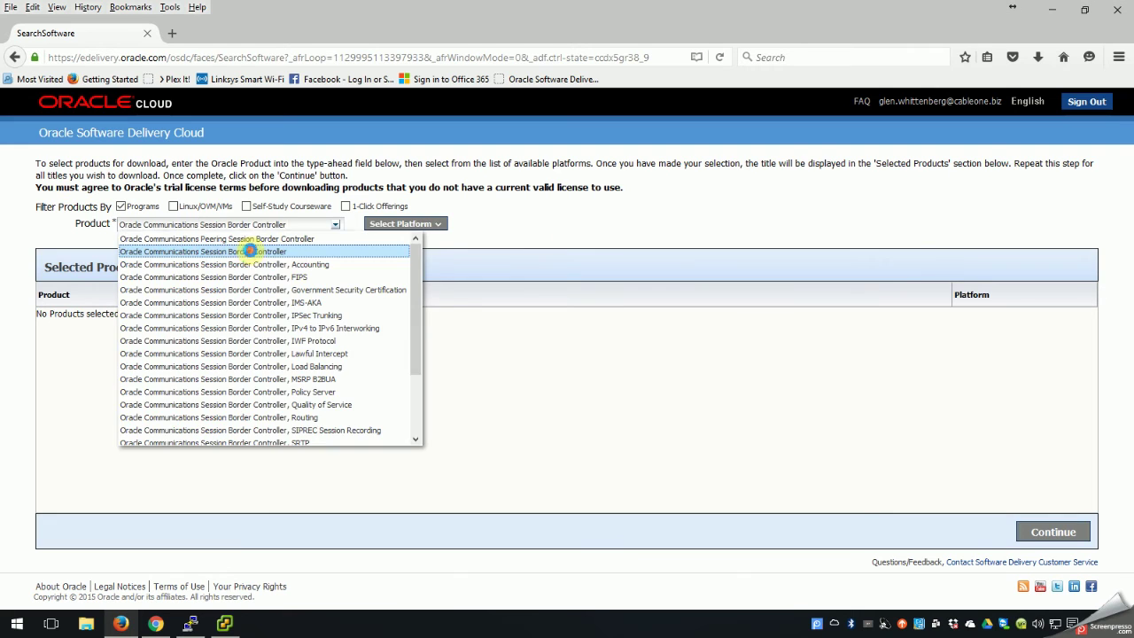
click(425, 225)
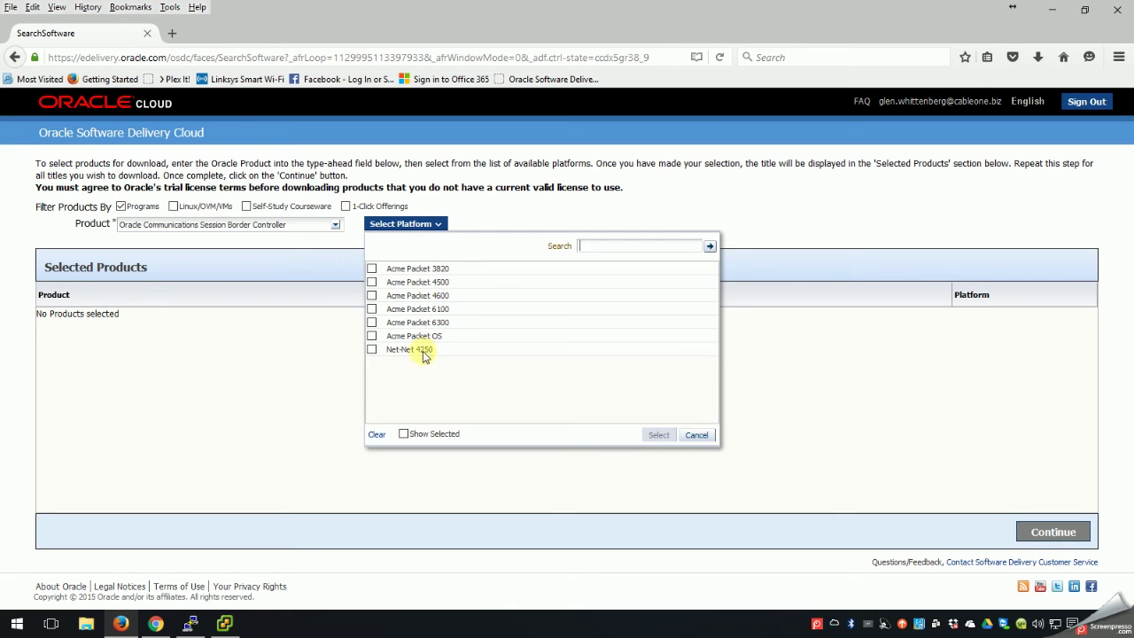
click(372, 337)
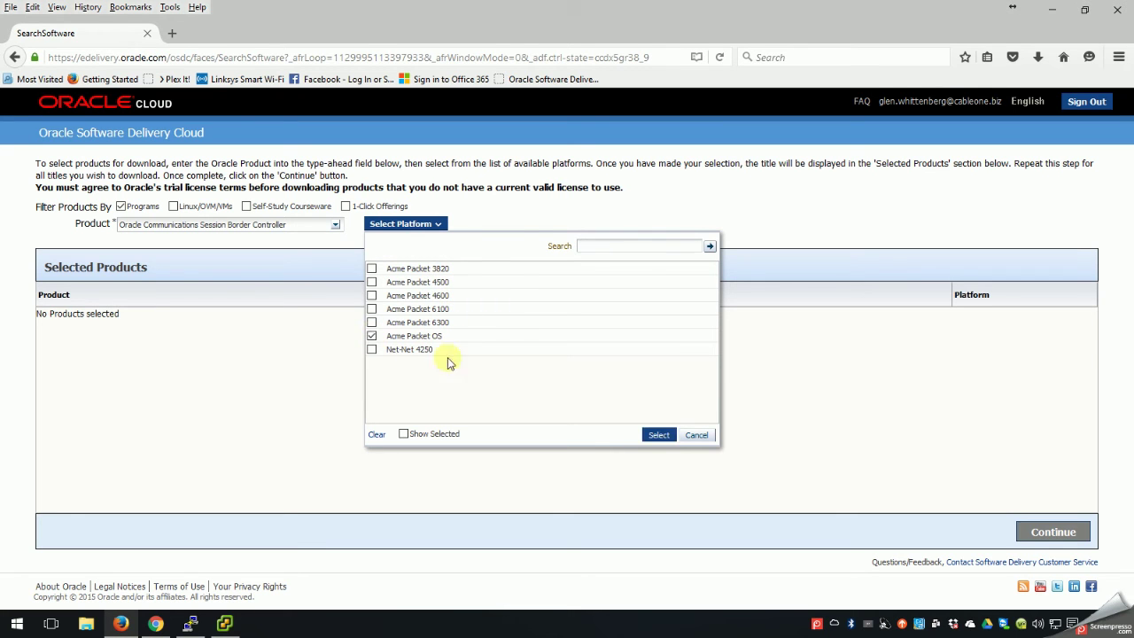
click(656, 435)
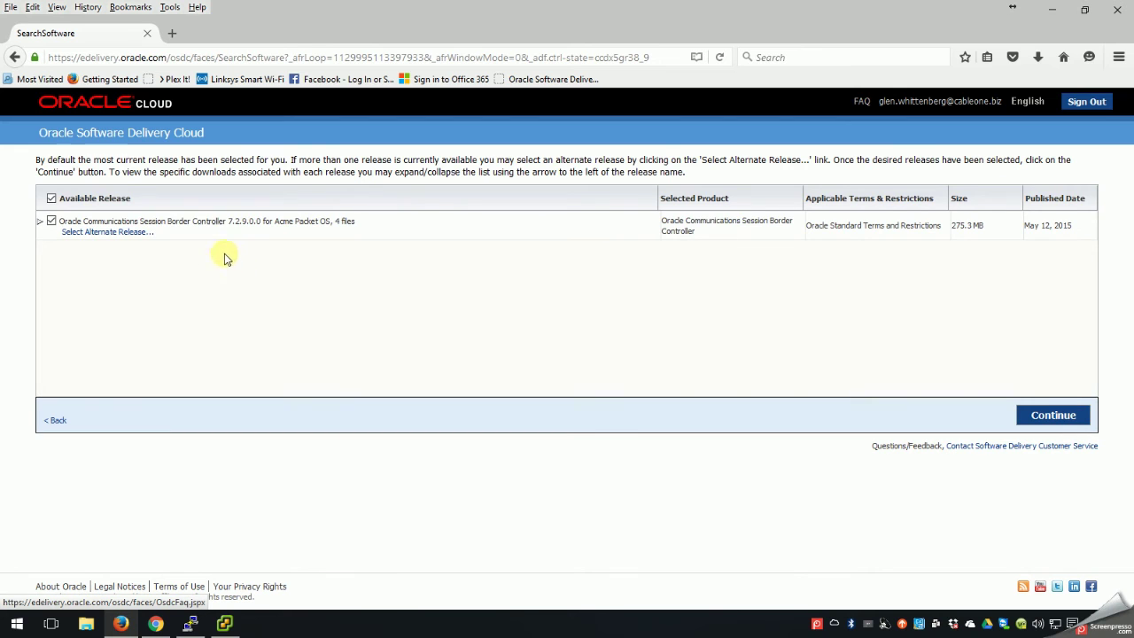
Keep alternate release 7.2.9.0.0 and accept the license to list its download files.
click(89, 235)
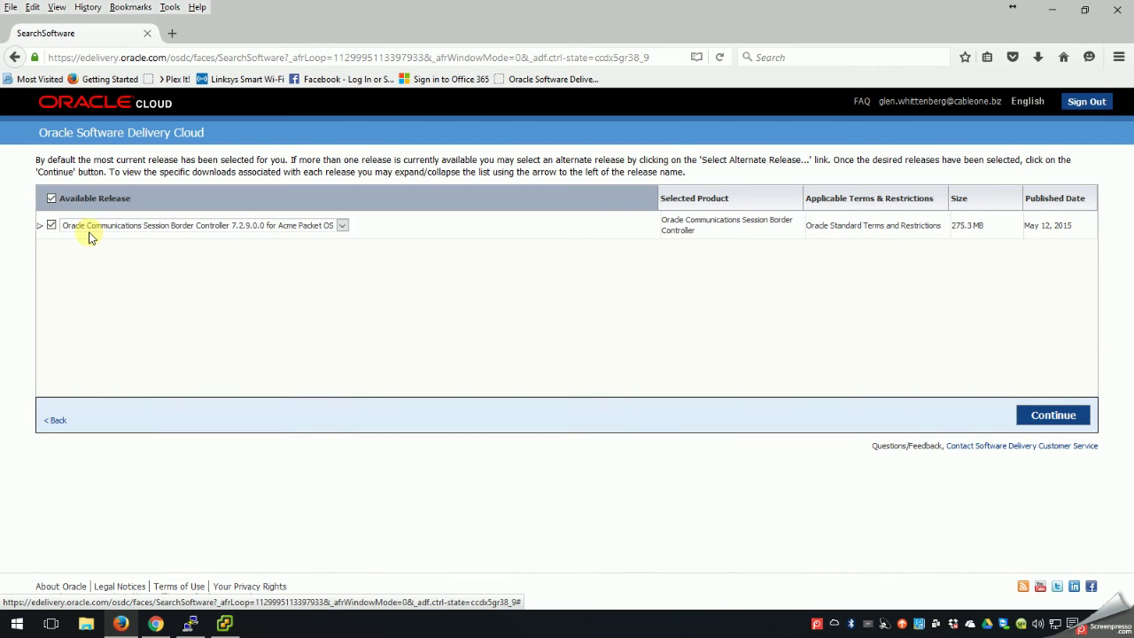
click(92, 226)
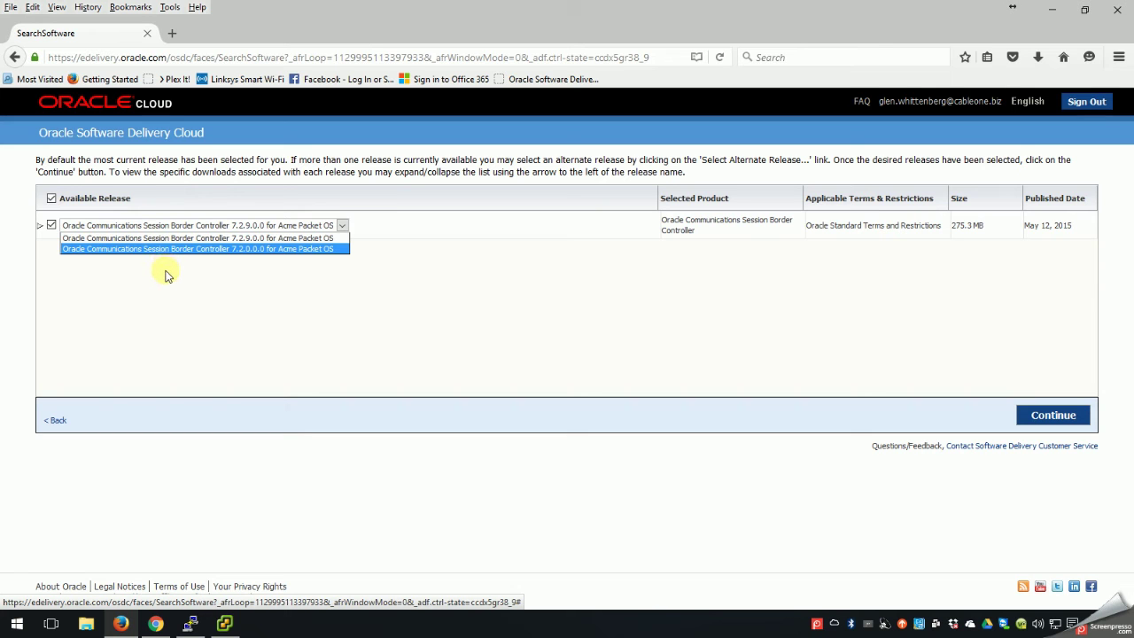
click(192, 226)
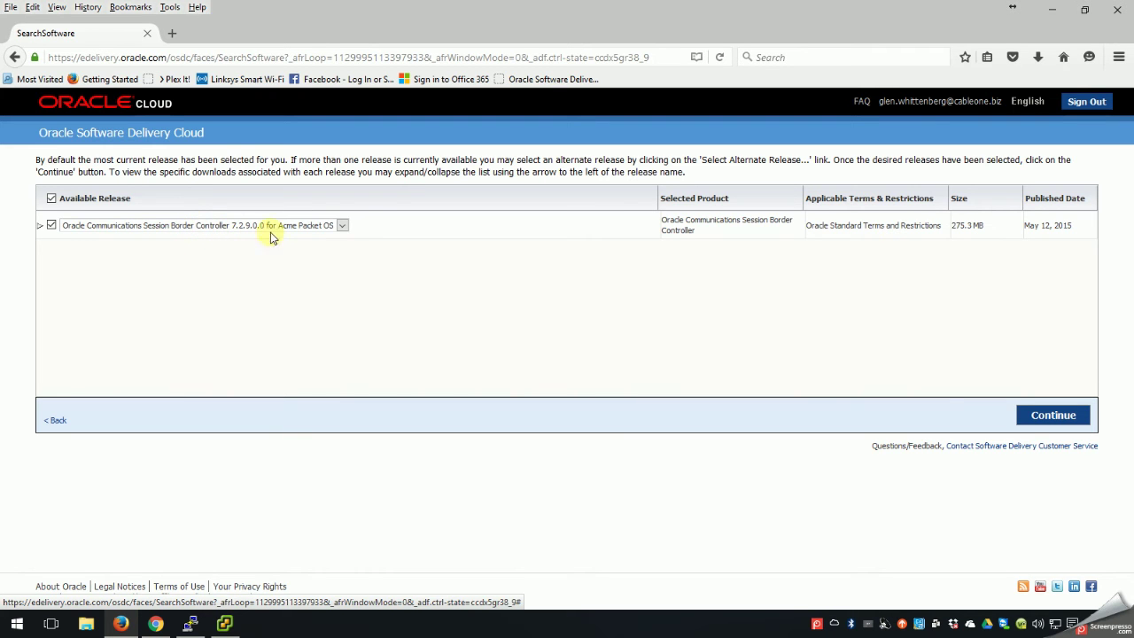
click(1043, 423)
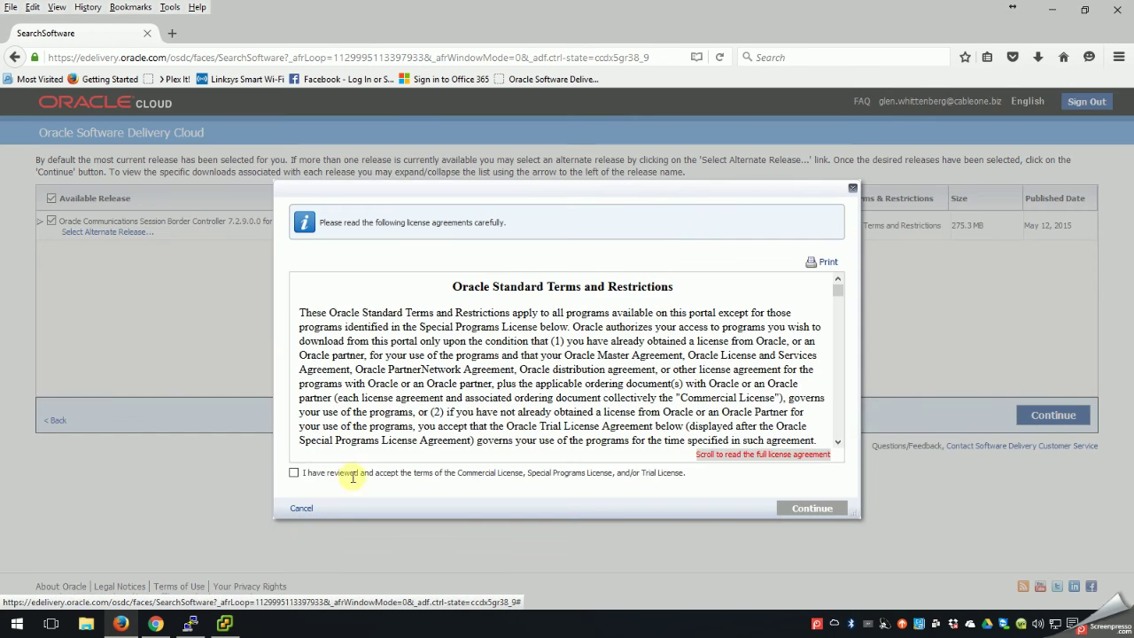
click(296, 475)
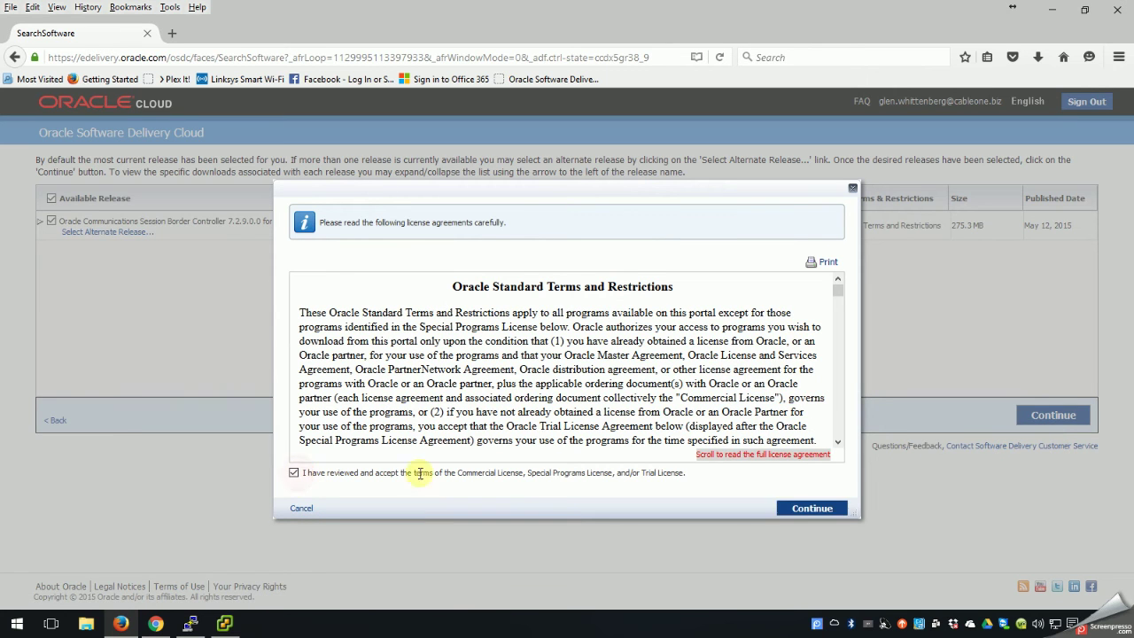
click(805, 508)
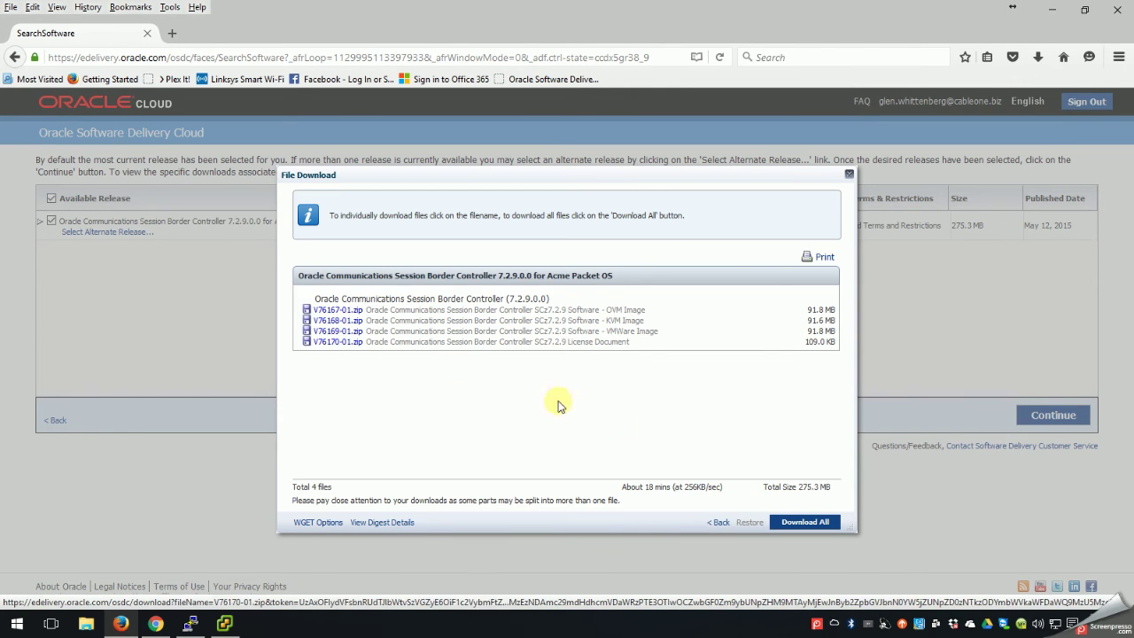
Dismiss the download list and feedback survey, then close Firefox and leave the page.
click(848, 176)
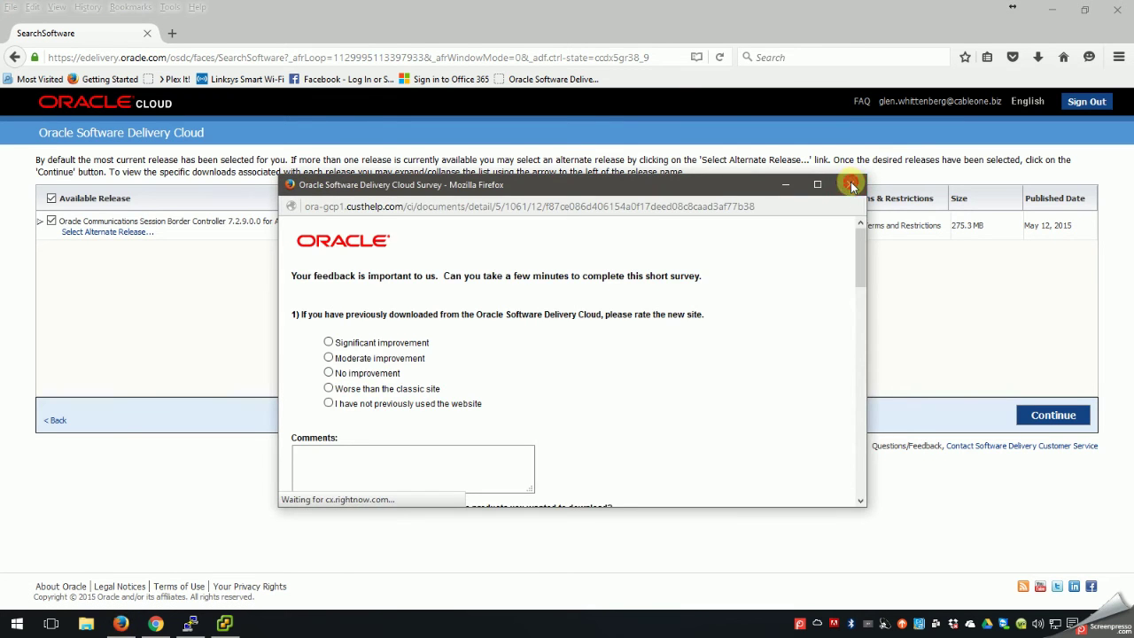
click(851, 184)
click(1118, 10)
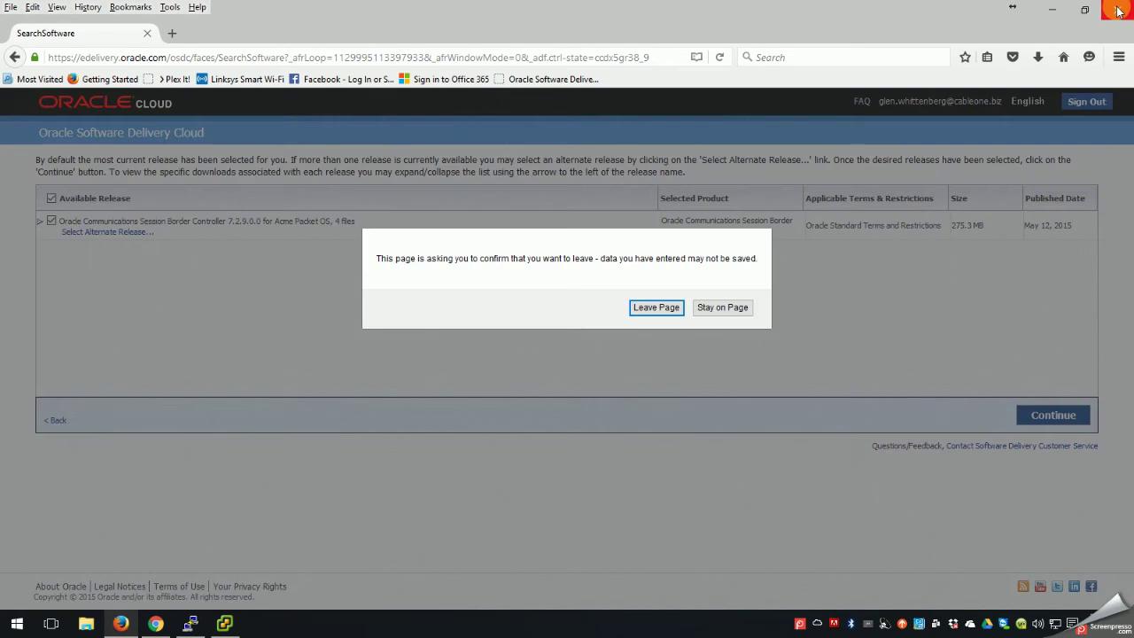
click(662, 309)
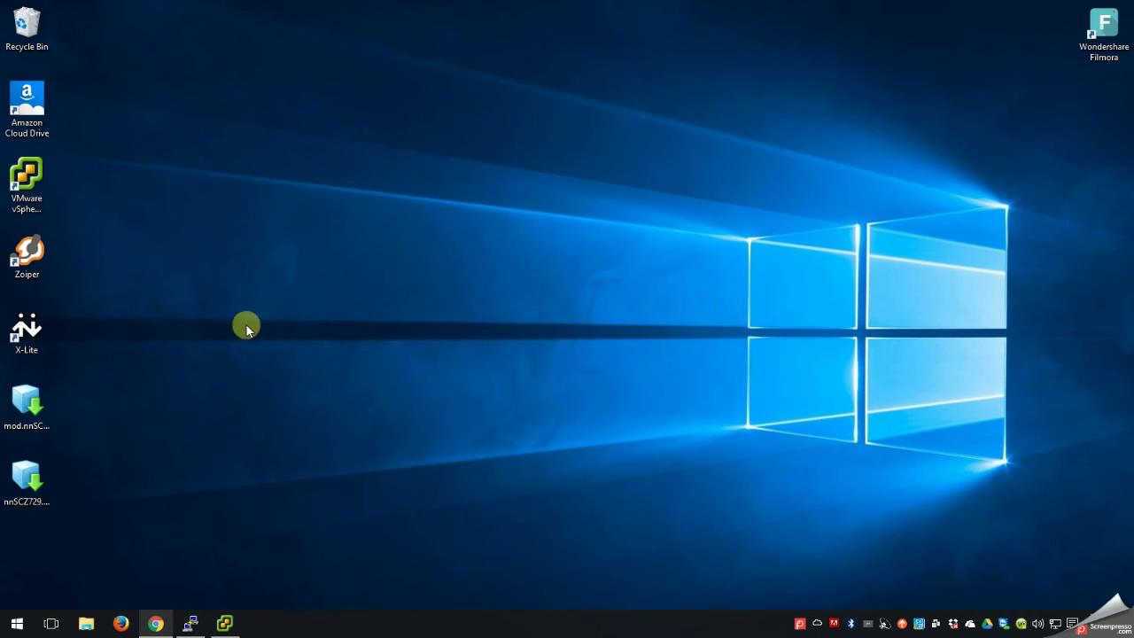
Open nnSCZ729.64-img-vm_ovm.ova in Notepad++ from its desktop context menu.
click(17, 485)
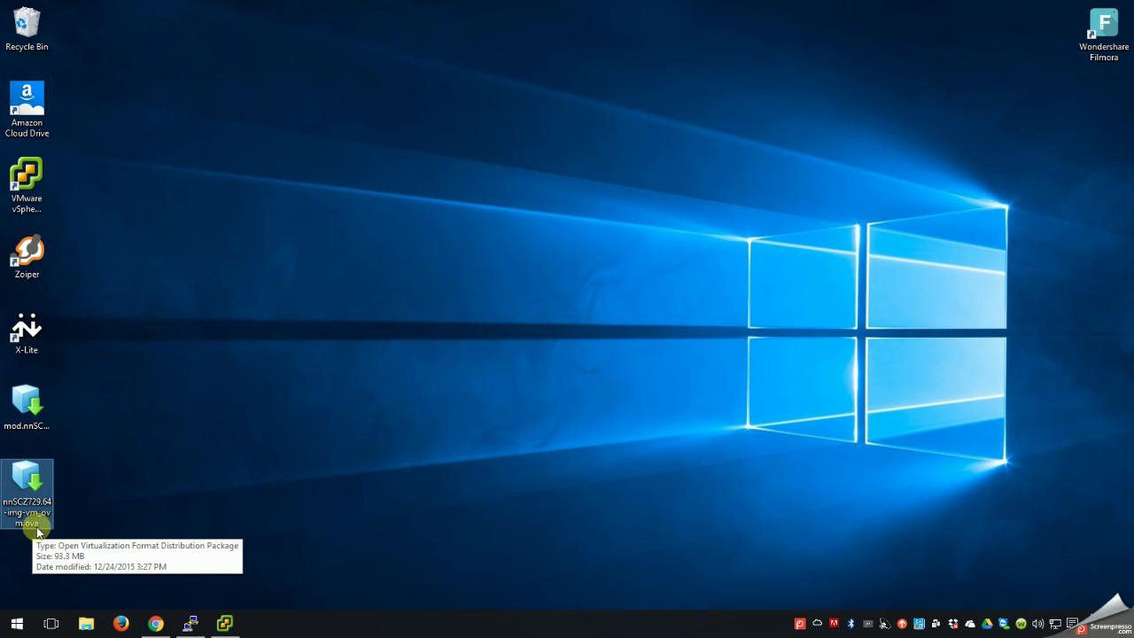
click(30, 432)
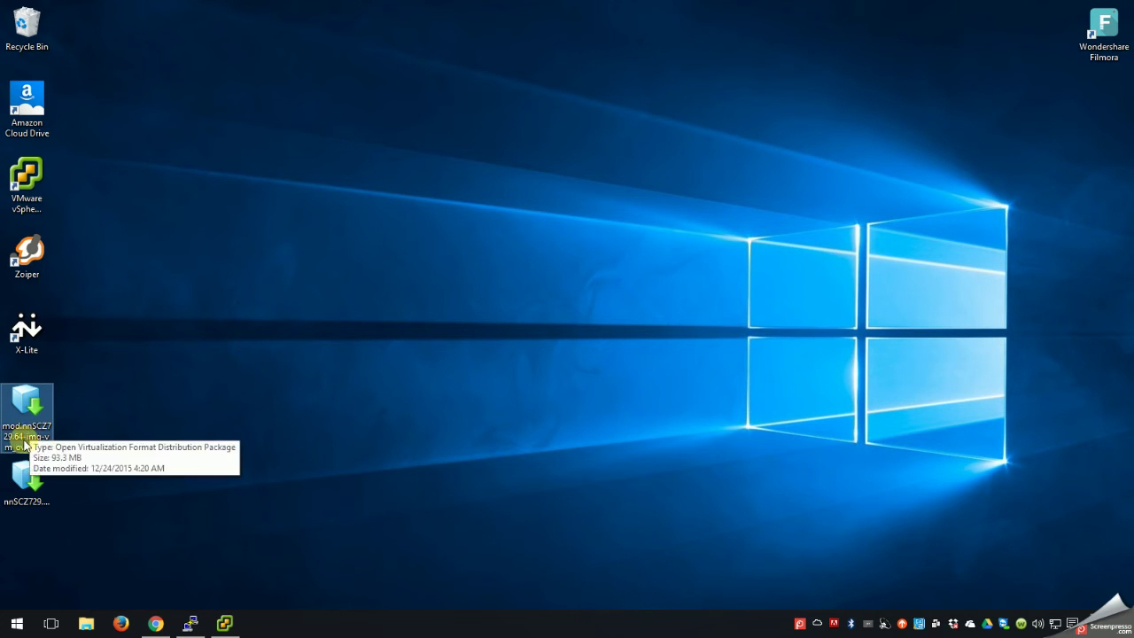
click(24, 480)
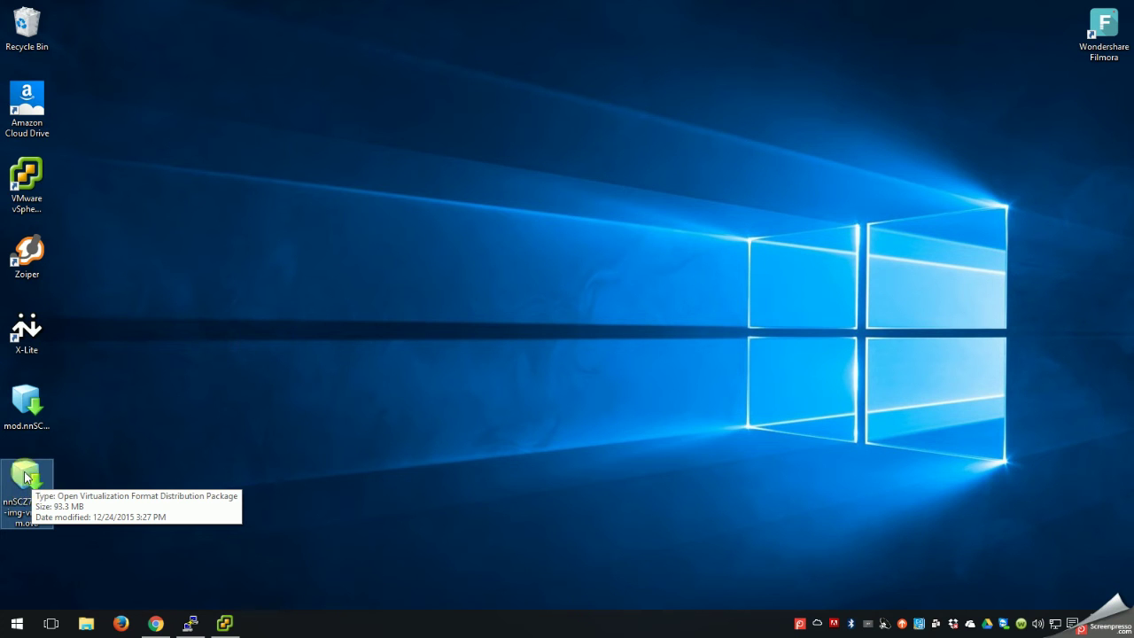
right_click(25, 477)
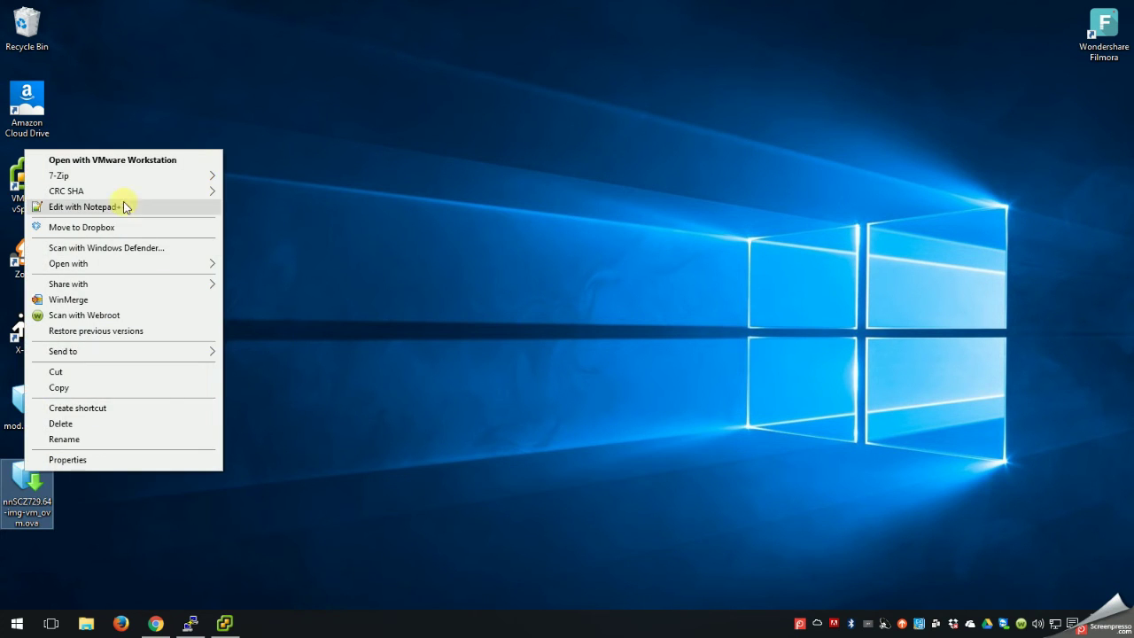
click(114, 208)
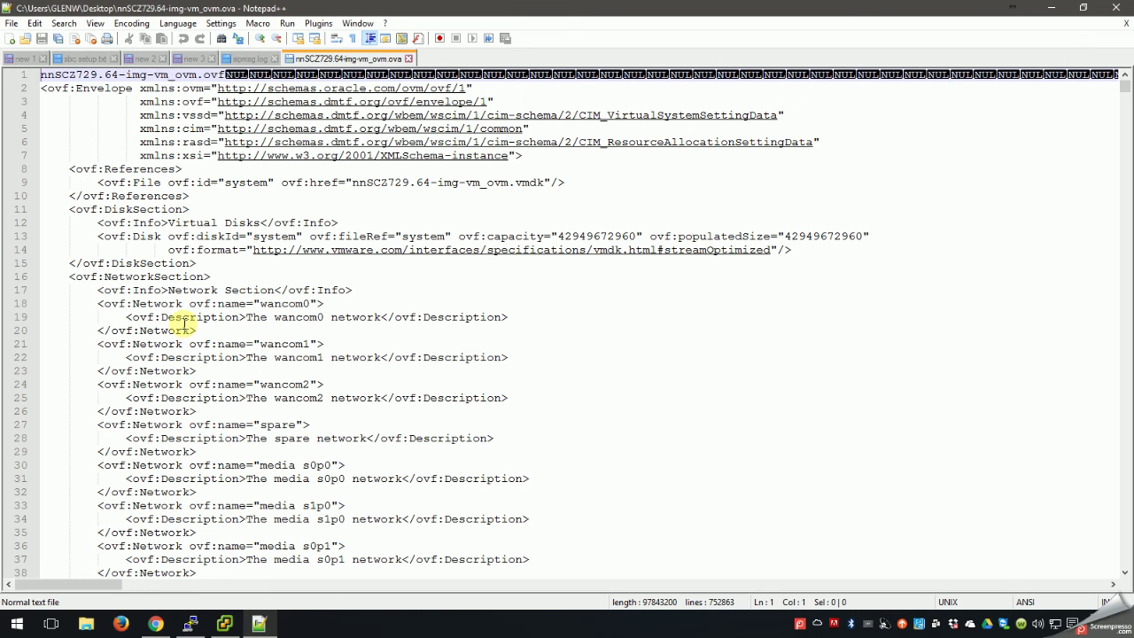
Delete the affinity section (lines 45–50) from the .ova descriptor, then close the file and Notepad++.
scroll(182, 325, down, 5)
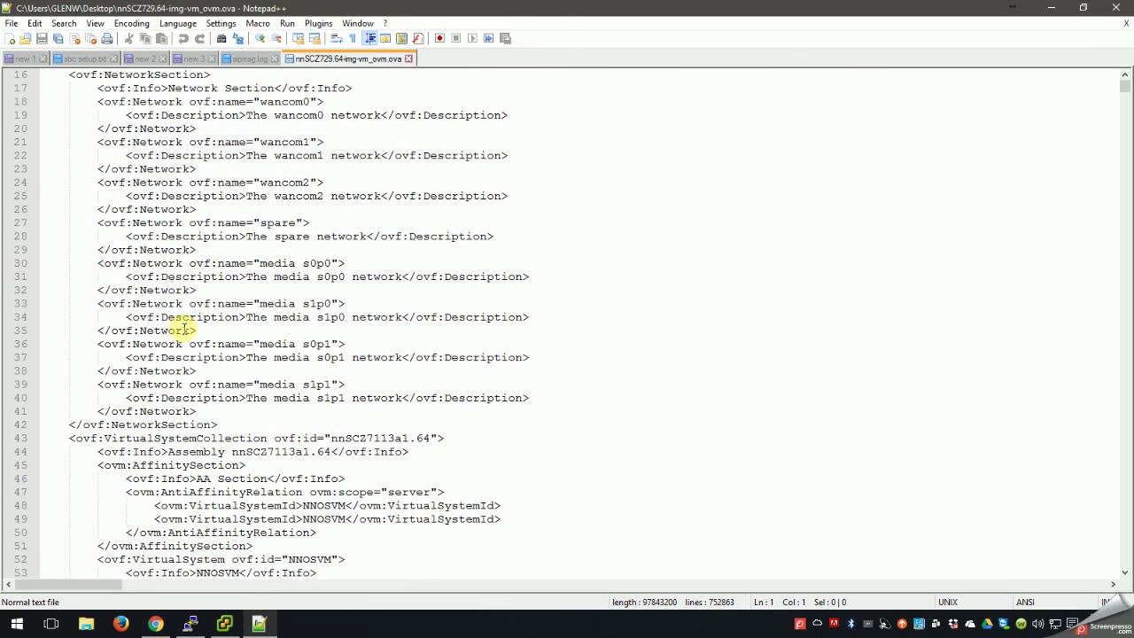
scroll(184, 328, down, 2)
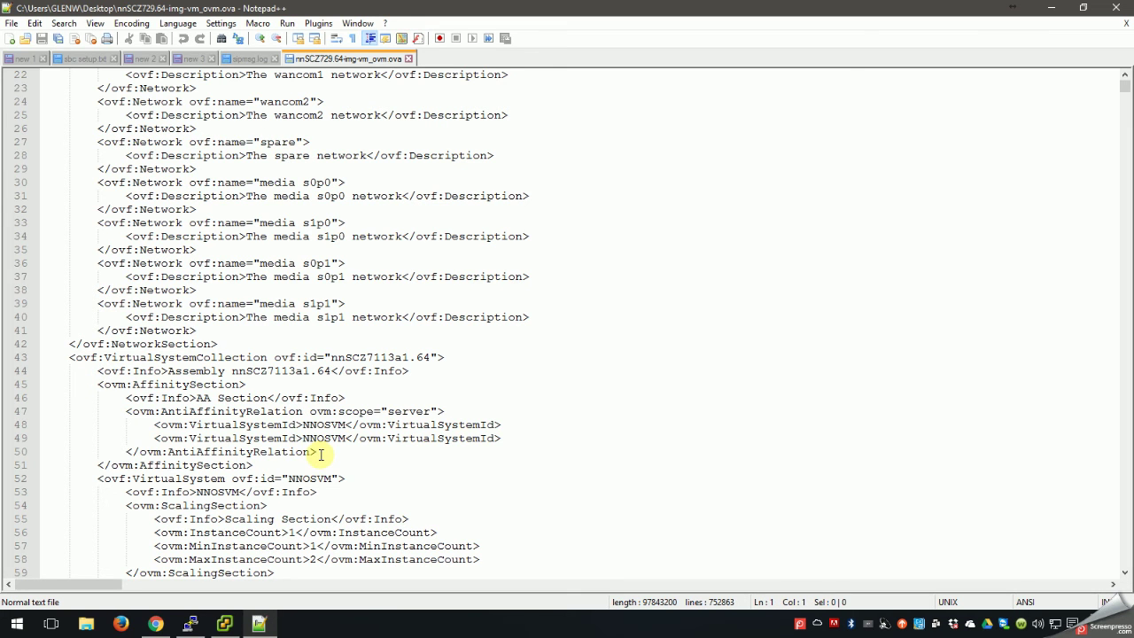
drag(317, 452, 33, 383)
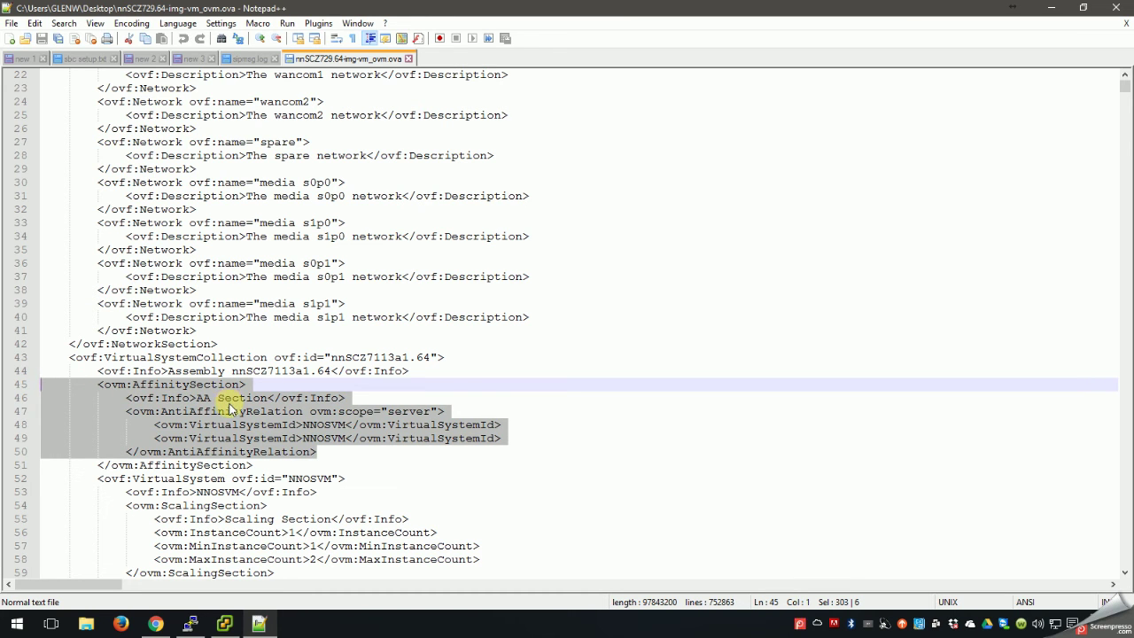
key(Delete)
key(Delete)
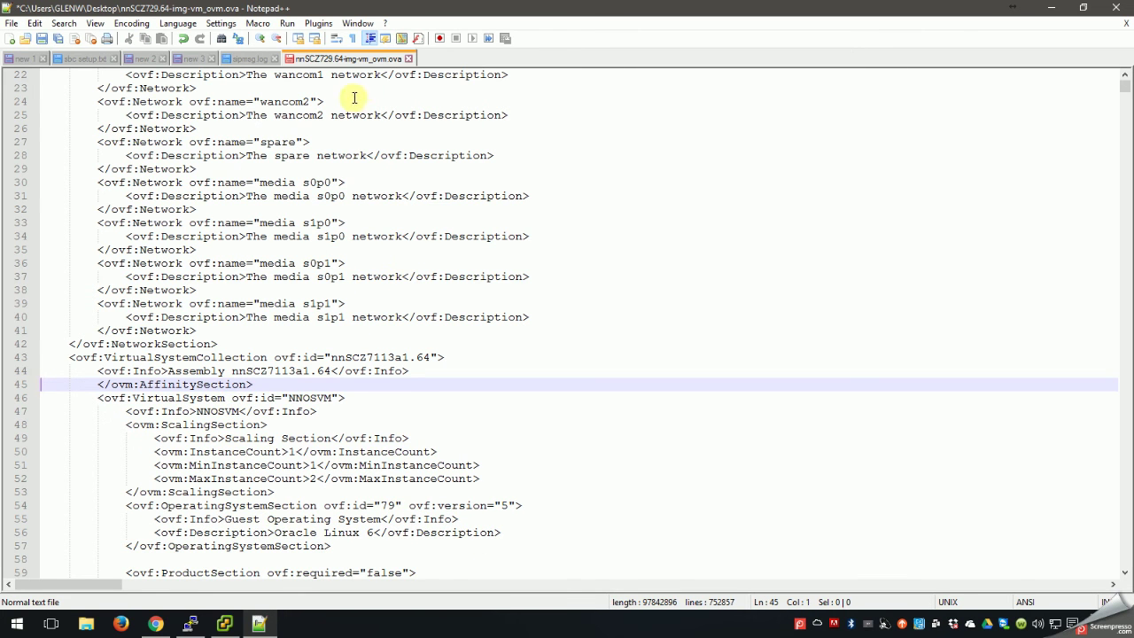
click(407, 58)
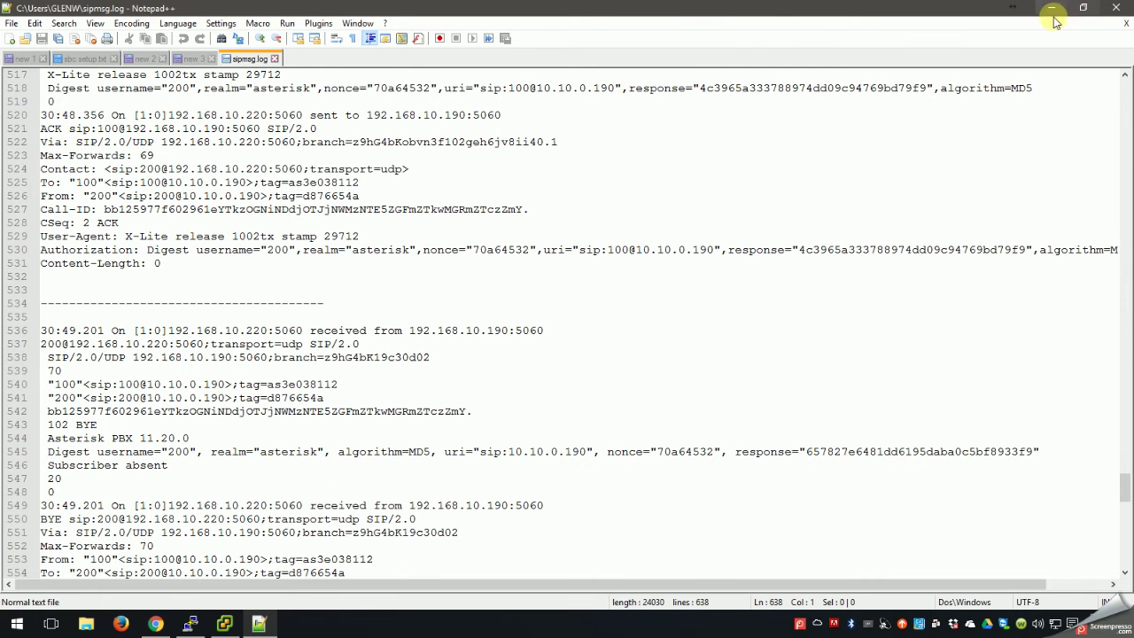
click(1120, 10)
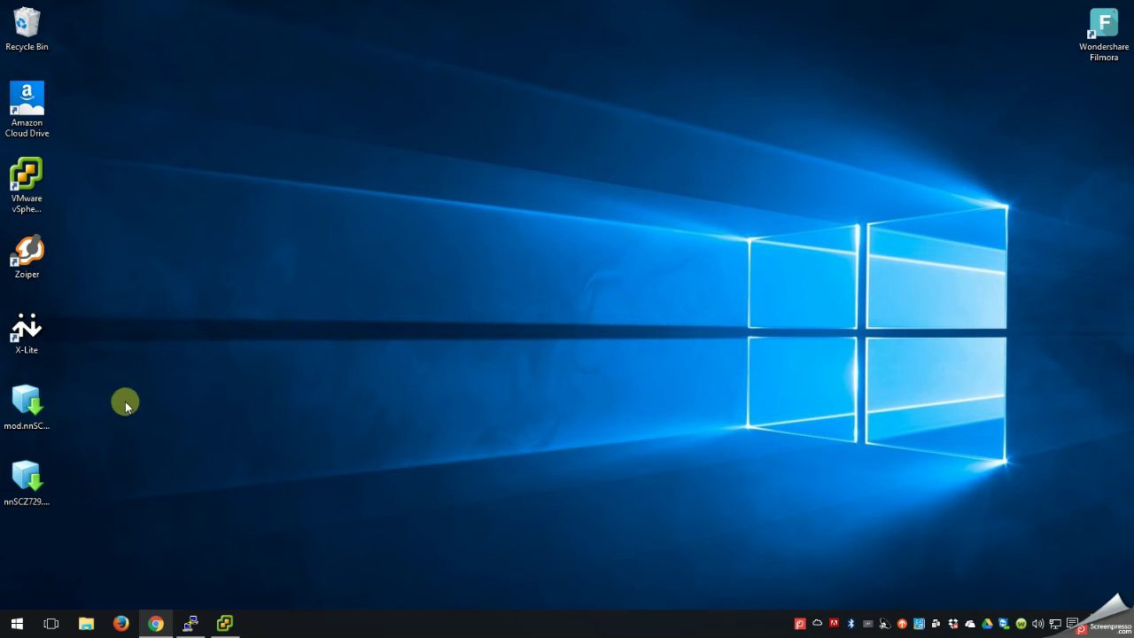
Select the mod.nnSCZ729 .ova package on the desktop and restore the vSphere Client window.
click(37, 407)
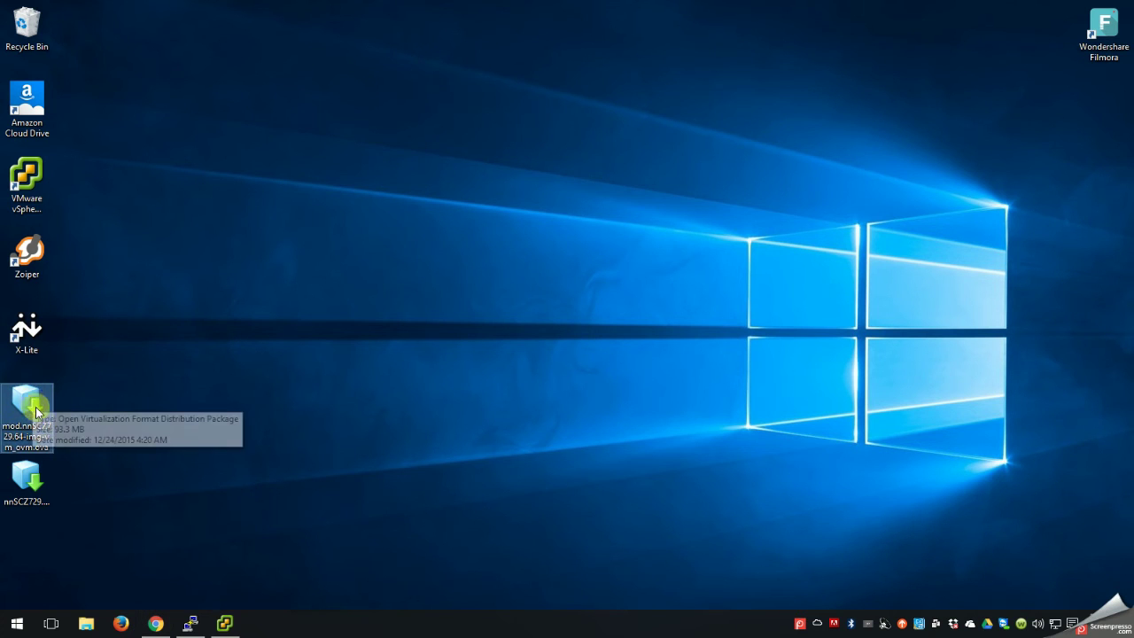
mouse_move(224, 620)
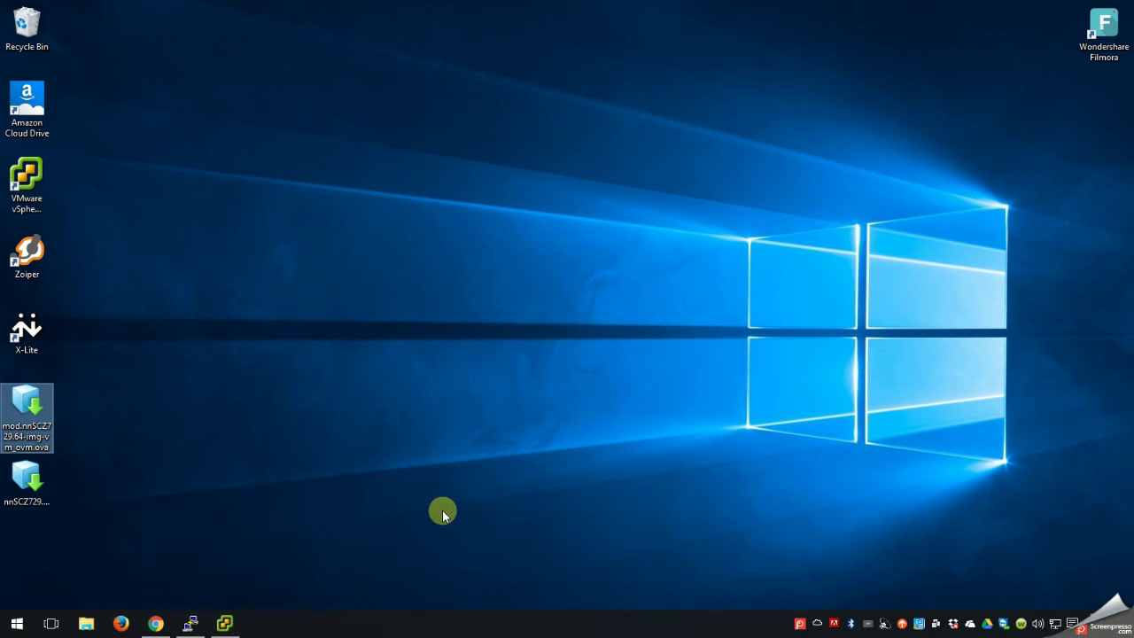
click(230, 624)
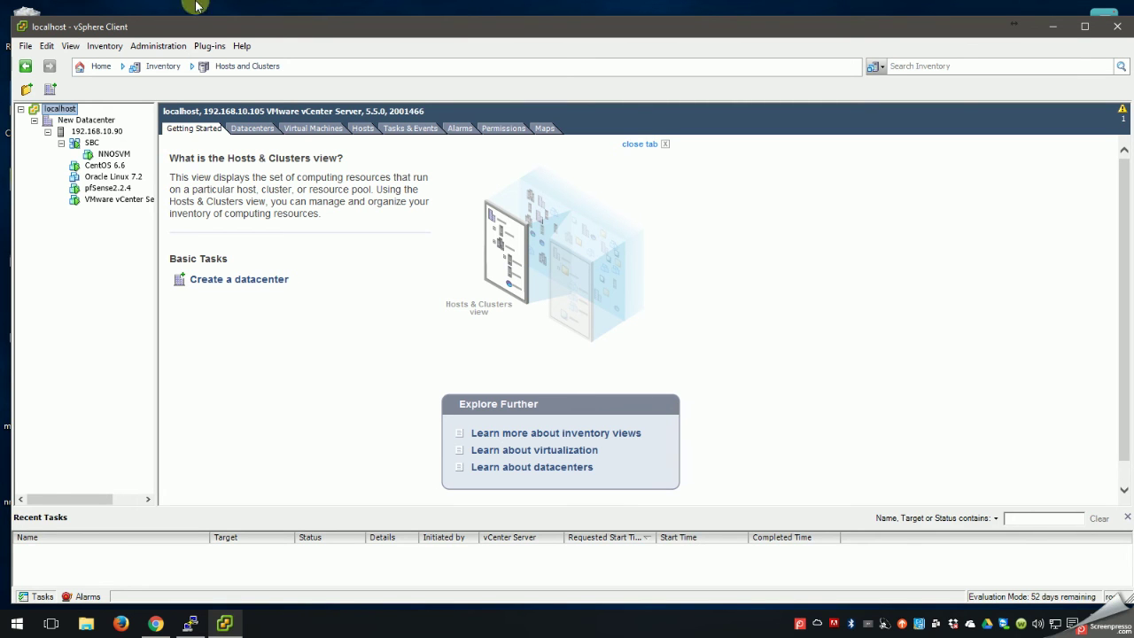
Widen the inventory tree pane and browse the vCenter Server Appliance and localhost entries.
drag(156, 153, 237, 156)
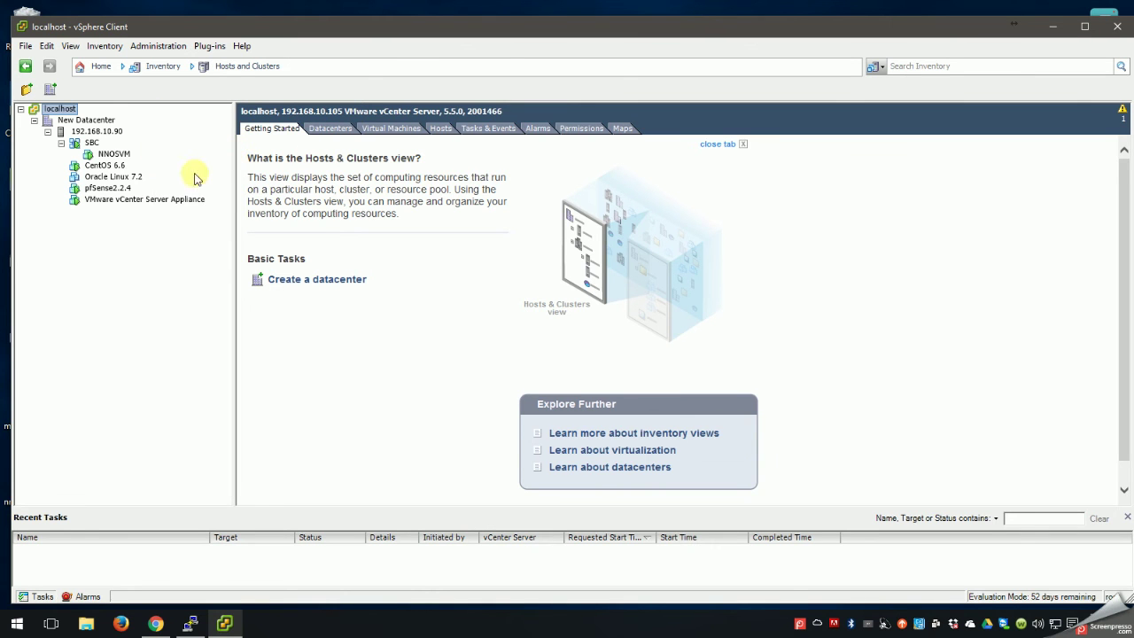
click(123, 200)
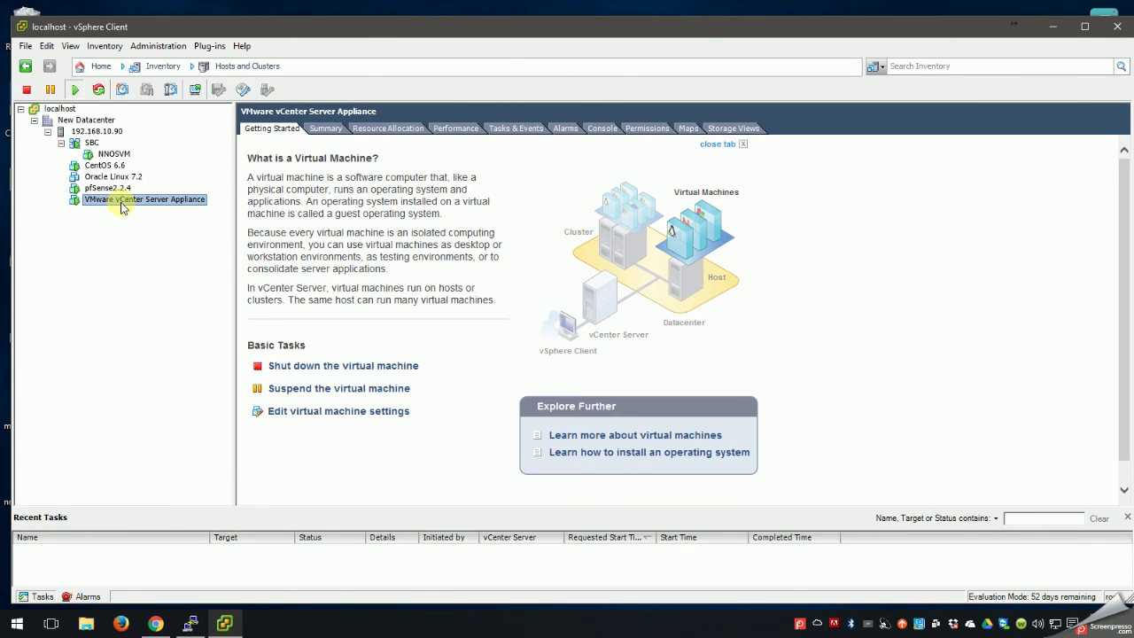
click(55, 108)
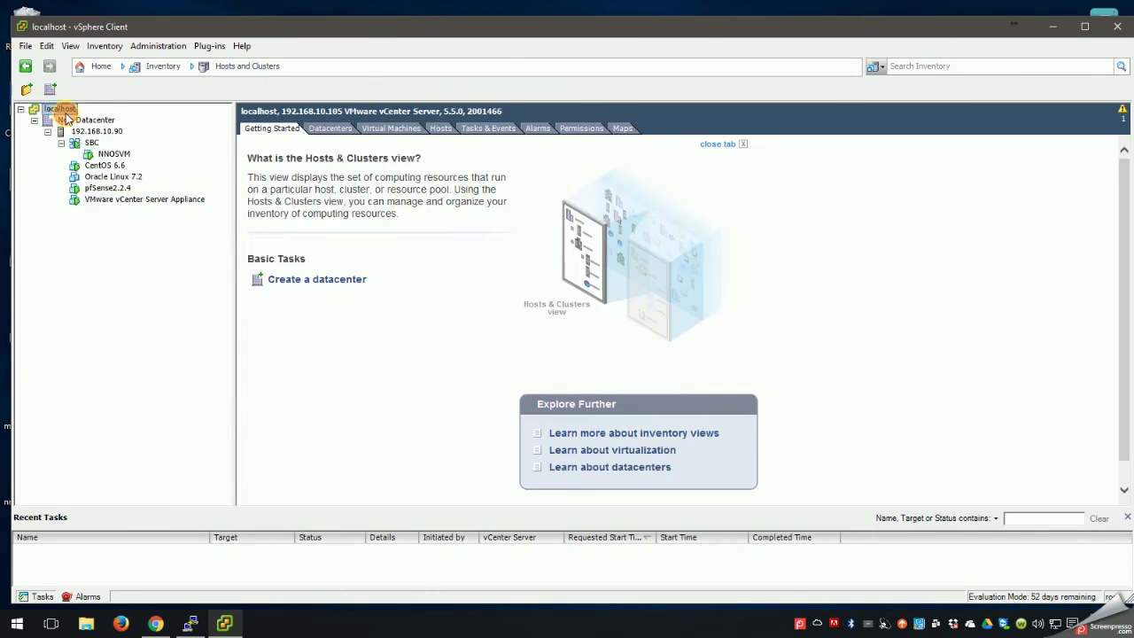
click(26, 45)
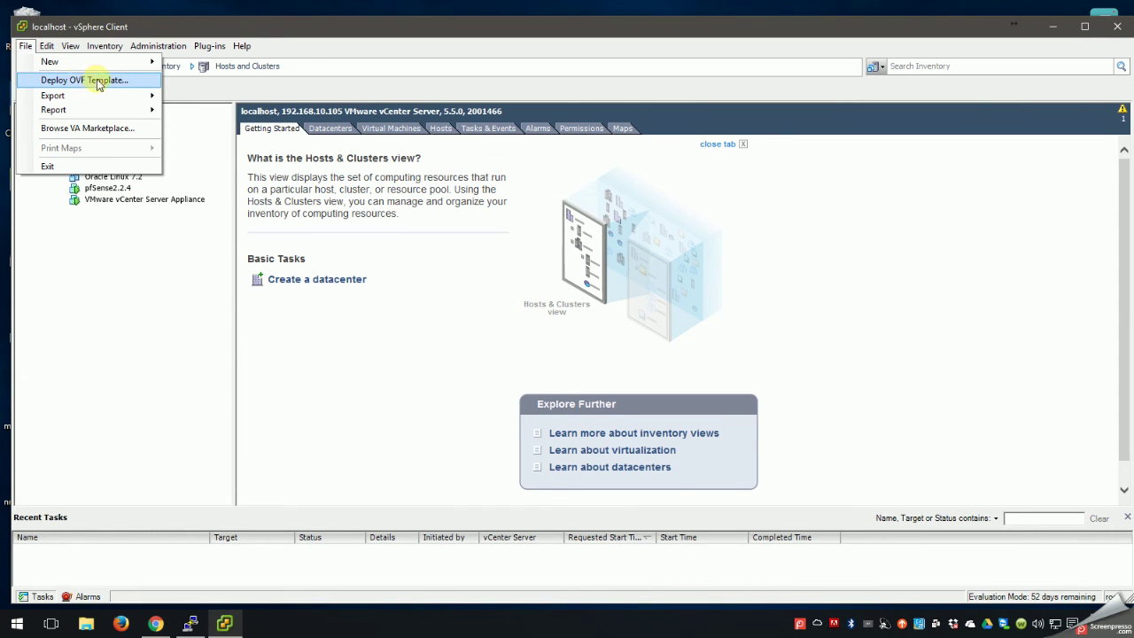
click(255, 19)
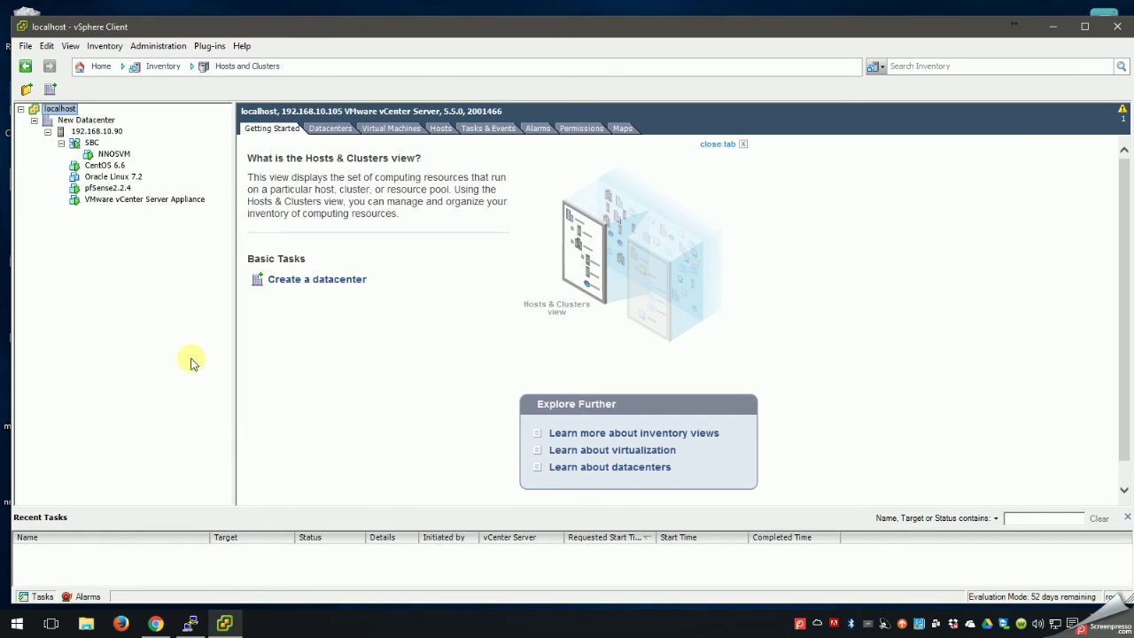
click(224, 624)
click(226, 625)
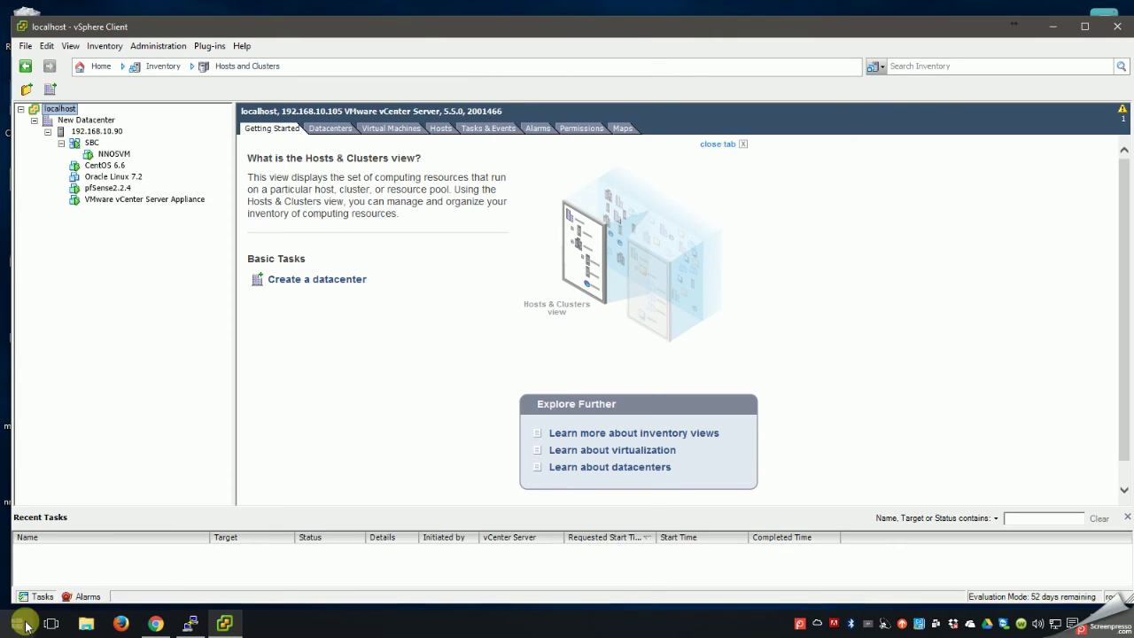
click(17, 623)
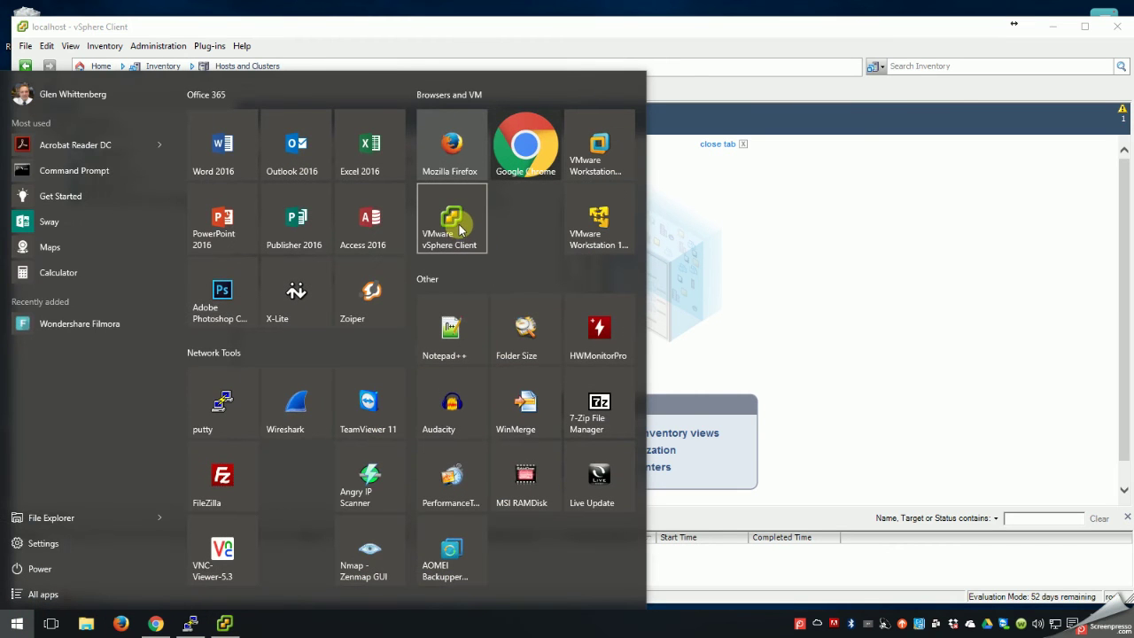
Launch a second vSphere Client login window and list its saved server addresses.
click(457, 223)
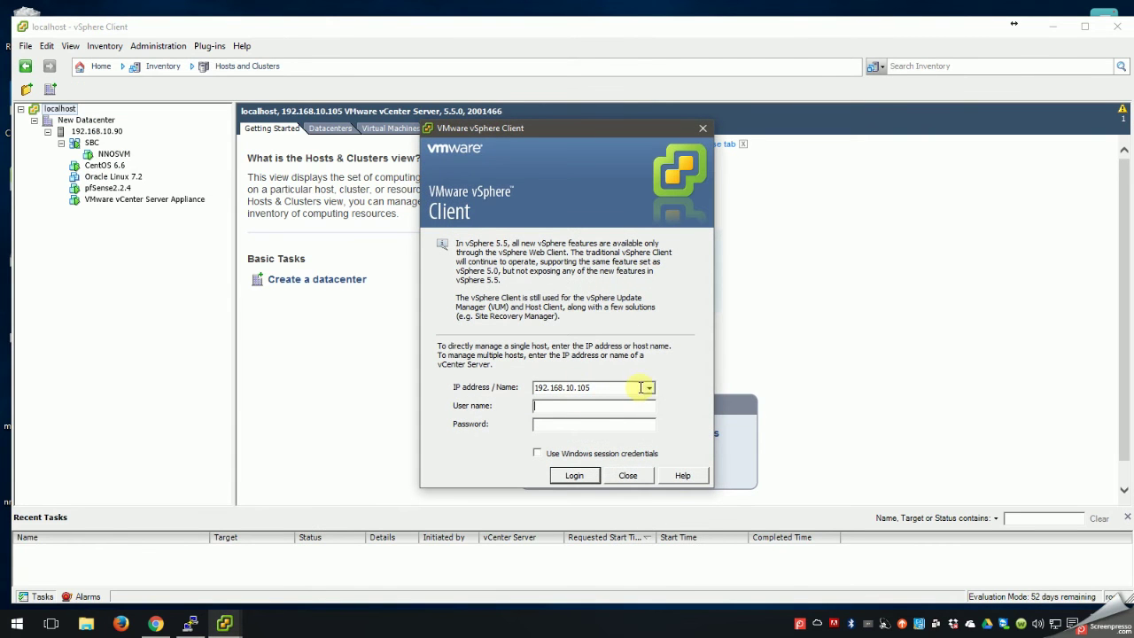
click(649, 387)
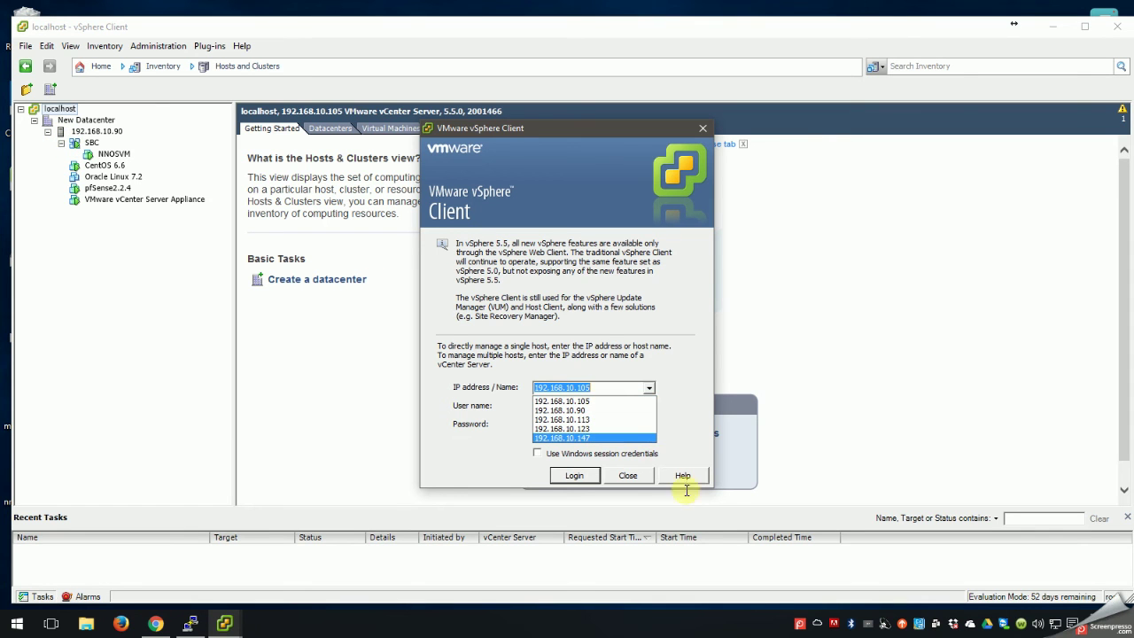
Close the extra login window and collapse and re-expand the 192.168.10.90 host.
click(637, 474)
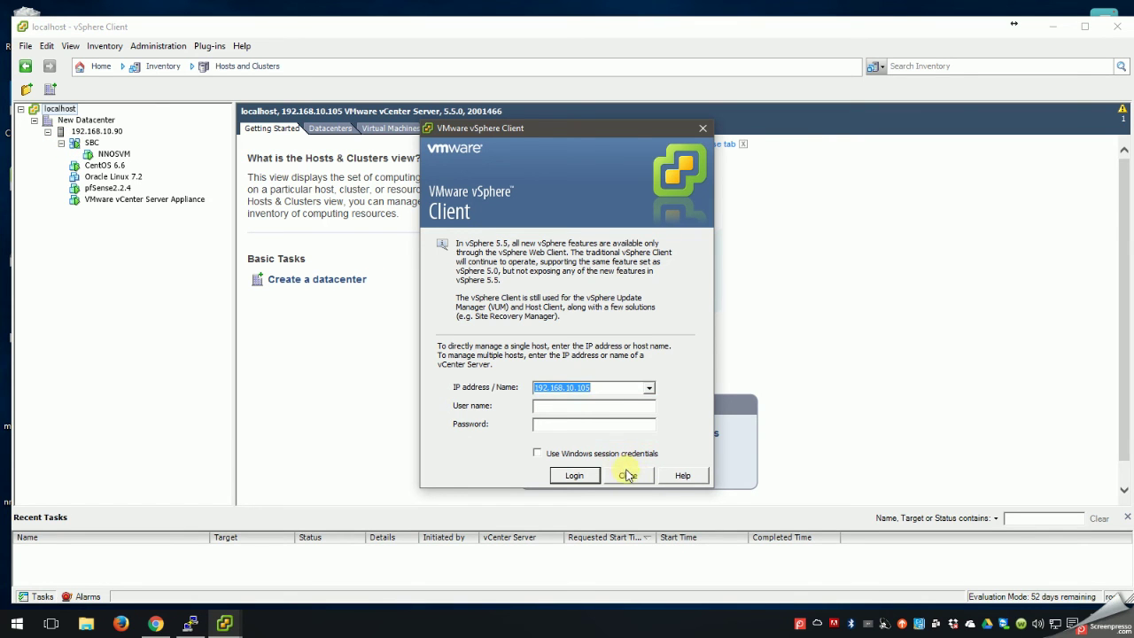
click(627, 473)
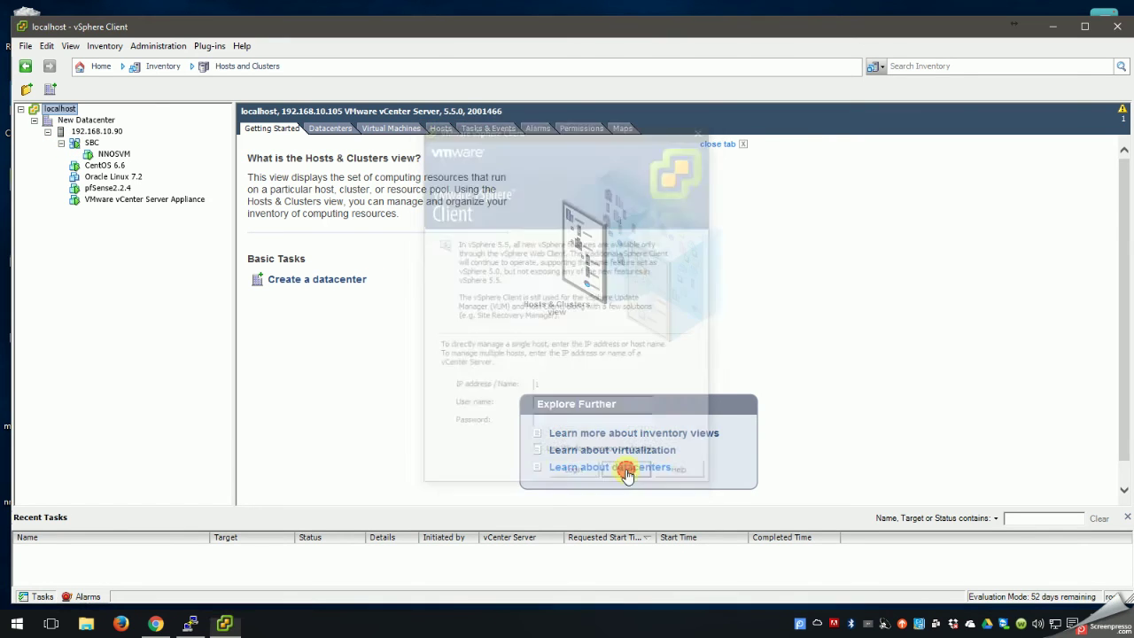
click(48, 131)
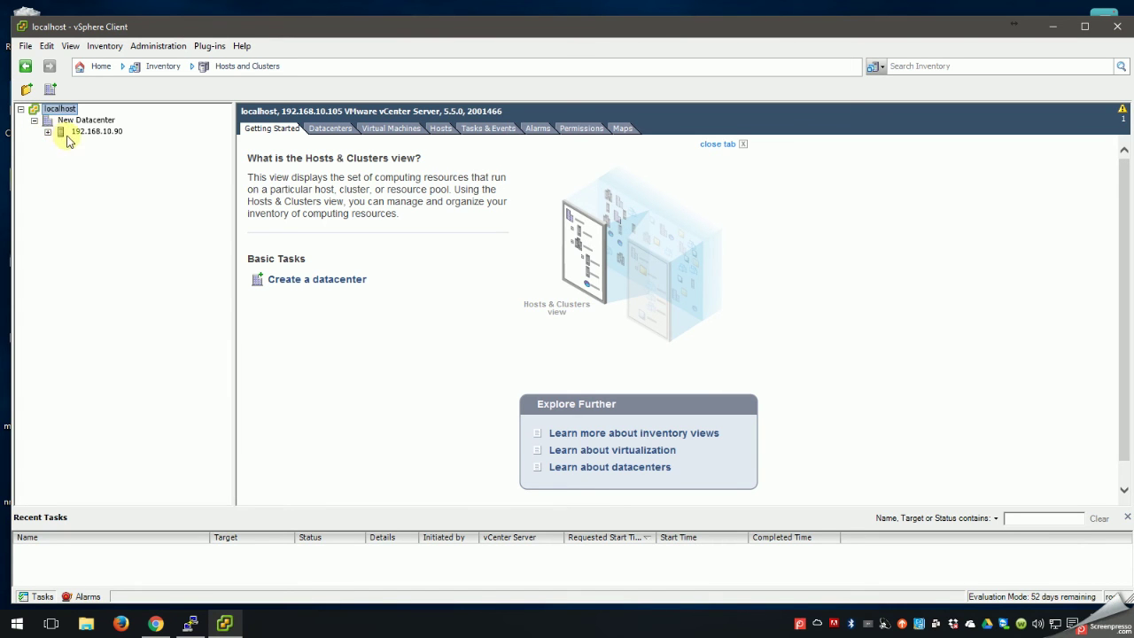
click(48, 131)
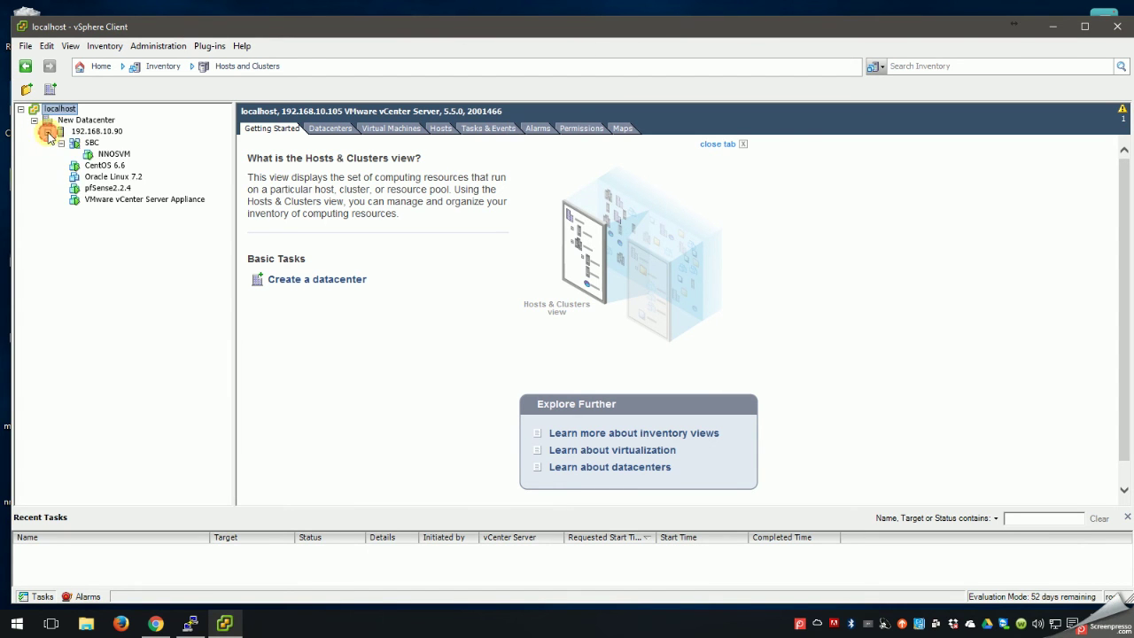
Review the NNOSVM, CentOS 6.6, Oracle Linux 7.2 and pfSense 2.2.4 VMs, ending on localhost.
click(106, 155)
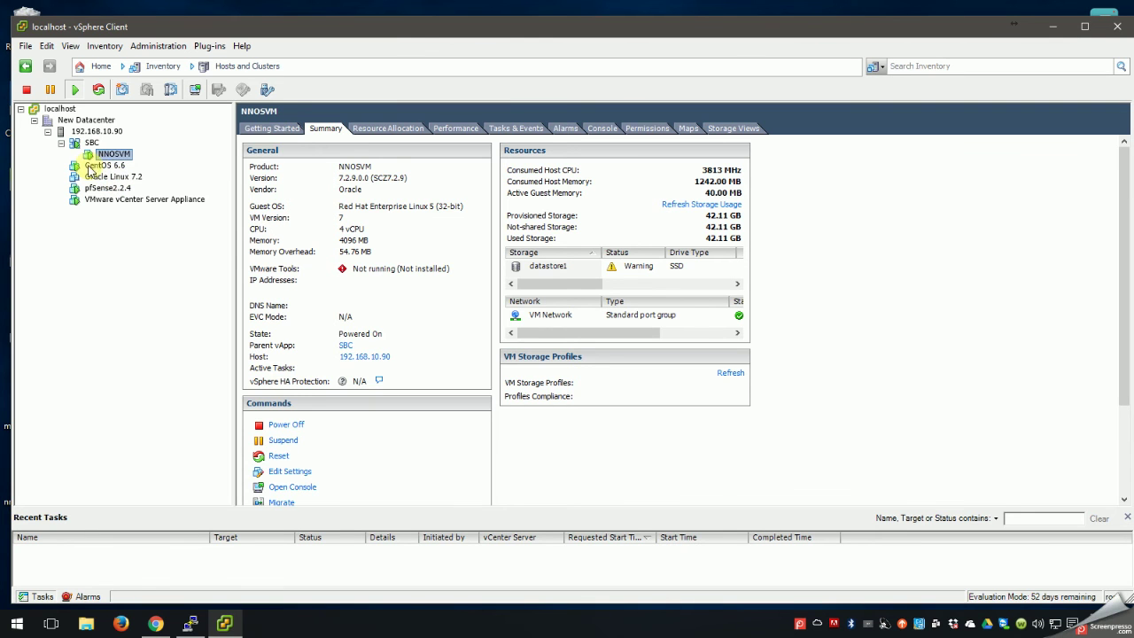
click(92, 167)
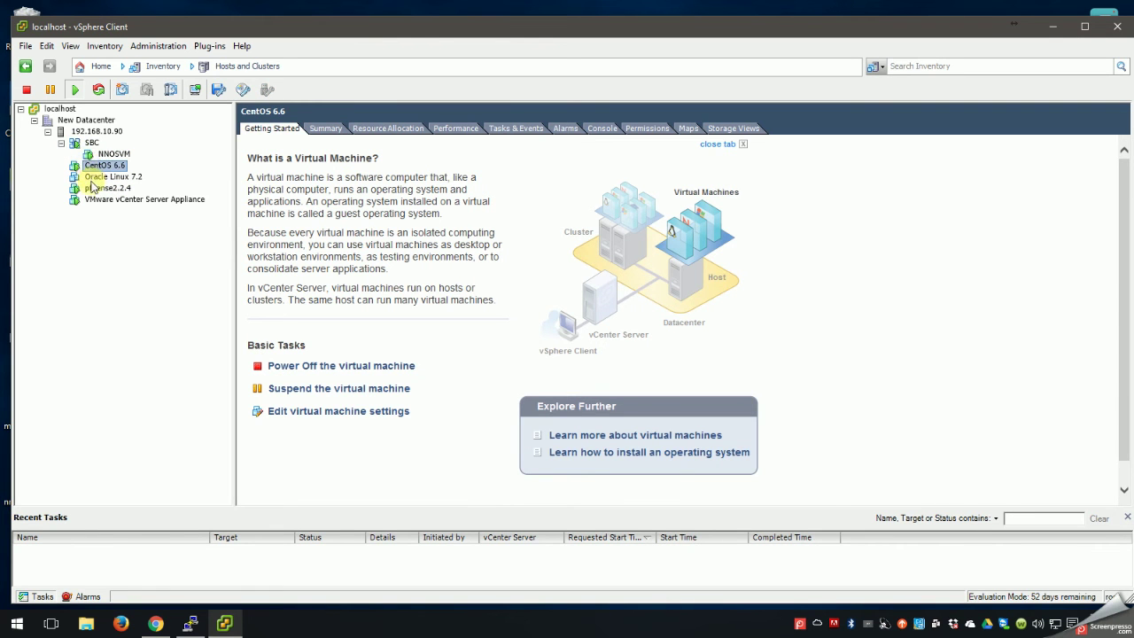
click(99, 178)
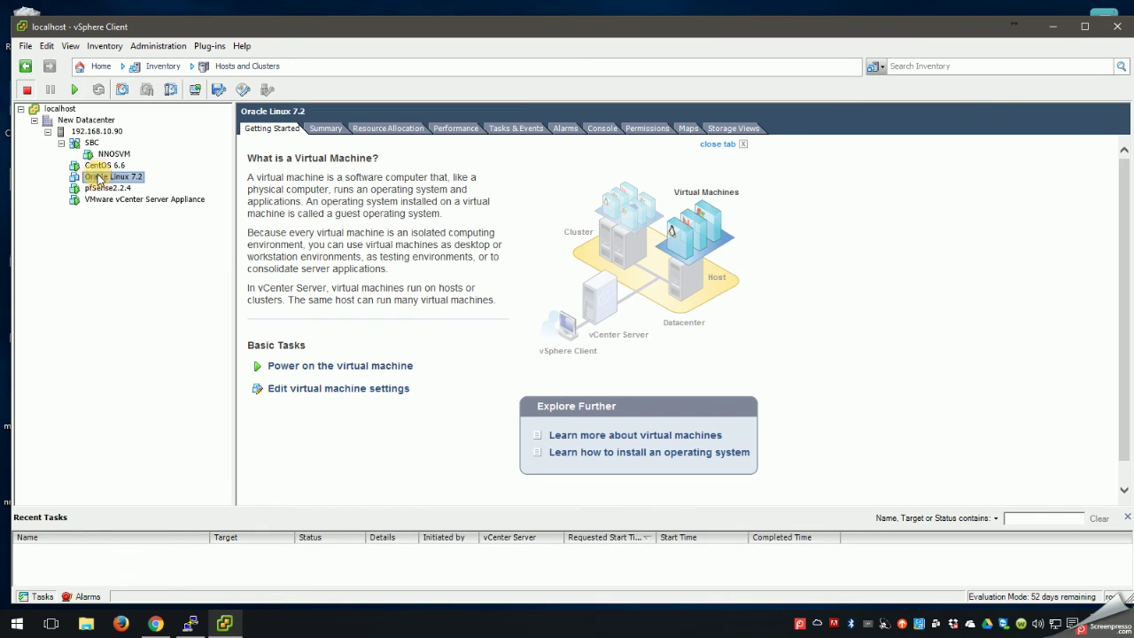
click(99, 189)
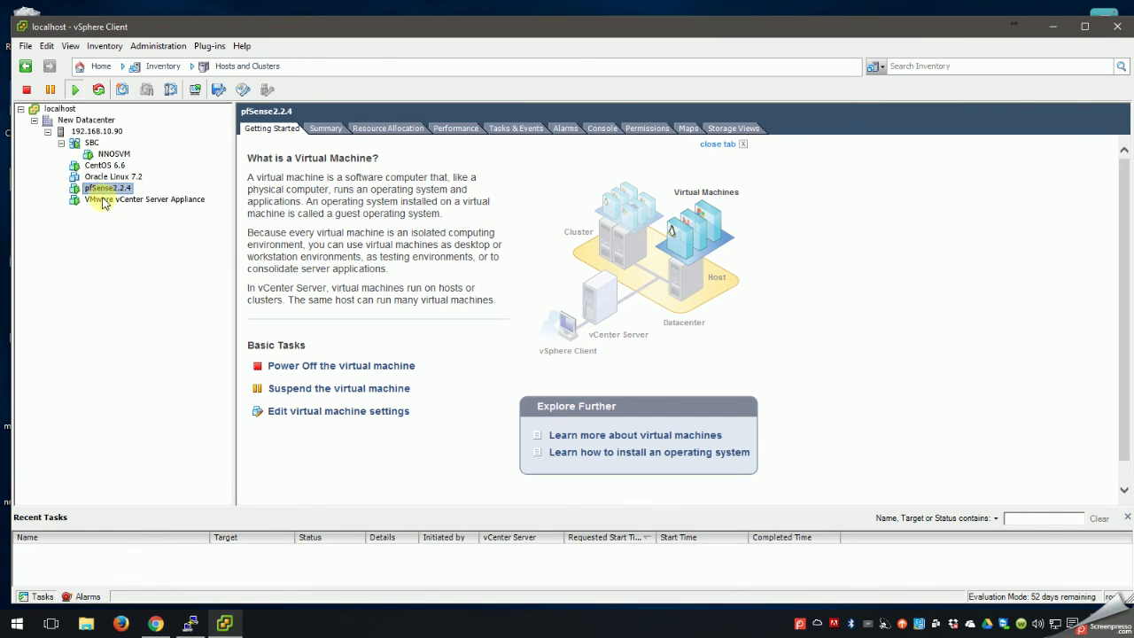
click(105, 153)
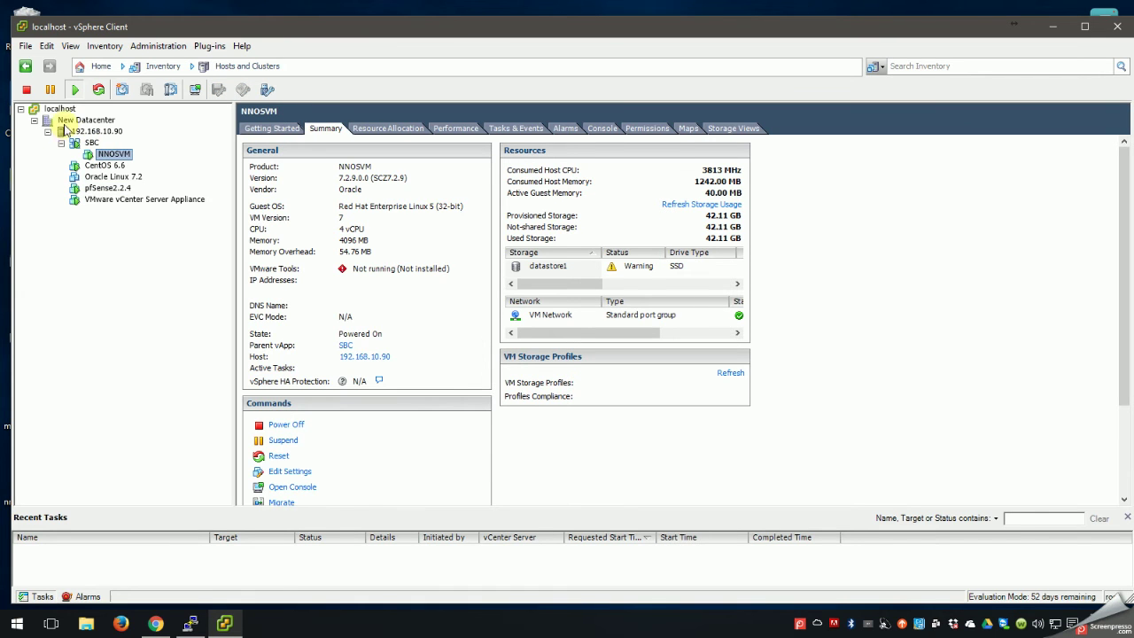
click(39, 111)
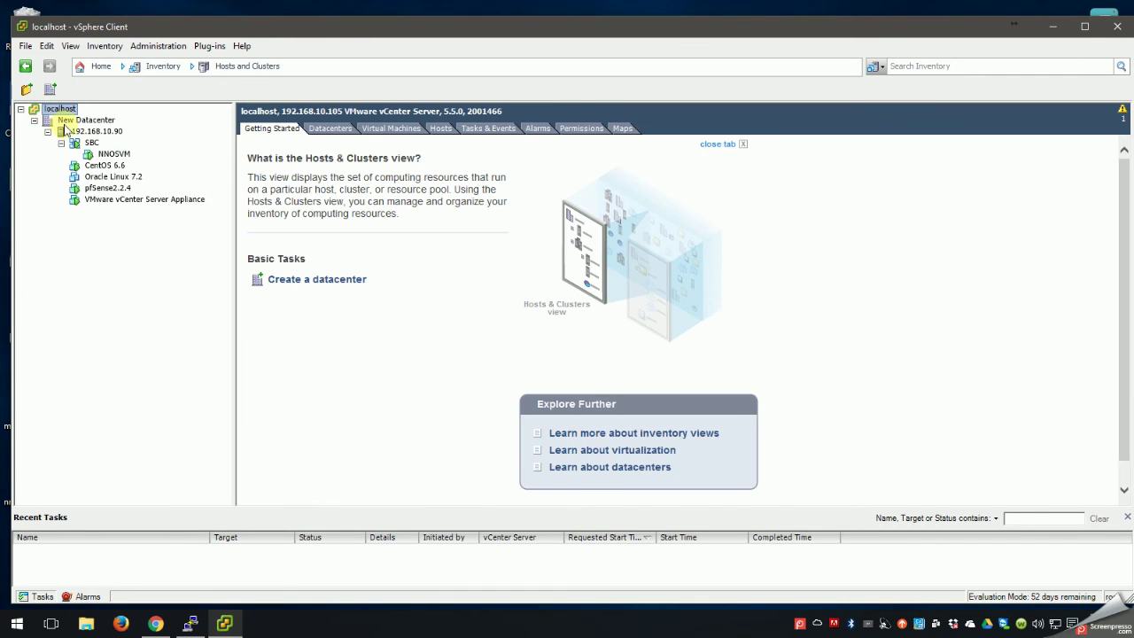
Load mod.nnSCZ729.64-img-vm_ovm.ova into the Deploy OVF Template wizard and advance to its details.
click(26, 45)
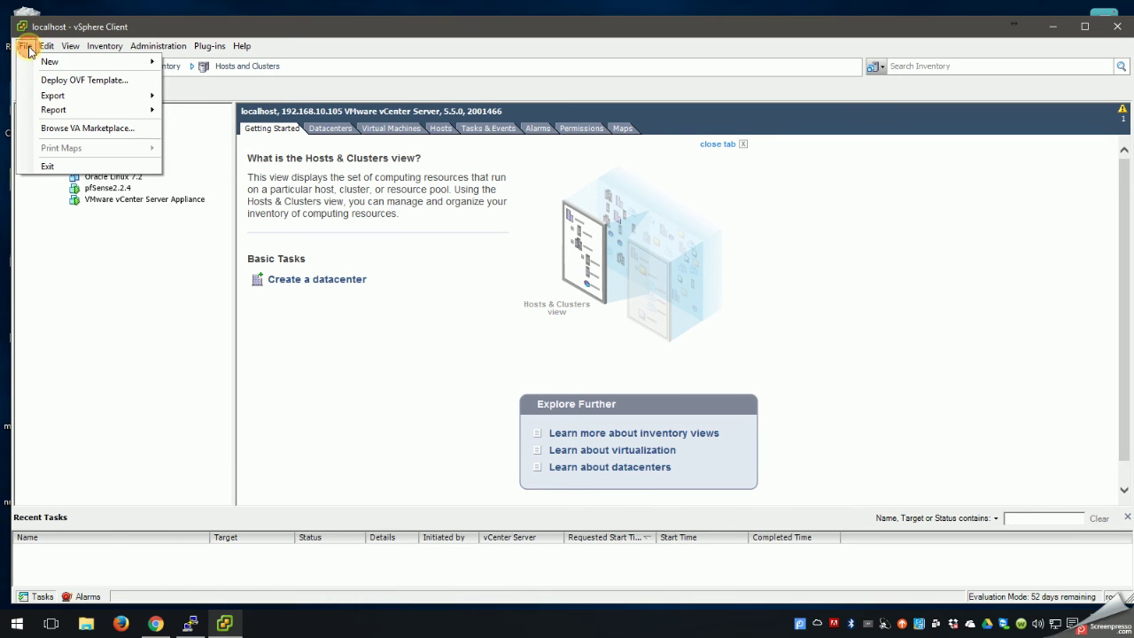
click(93, 81)
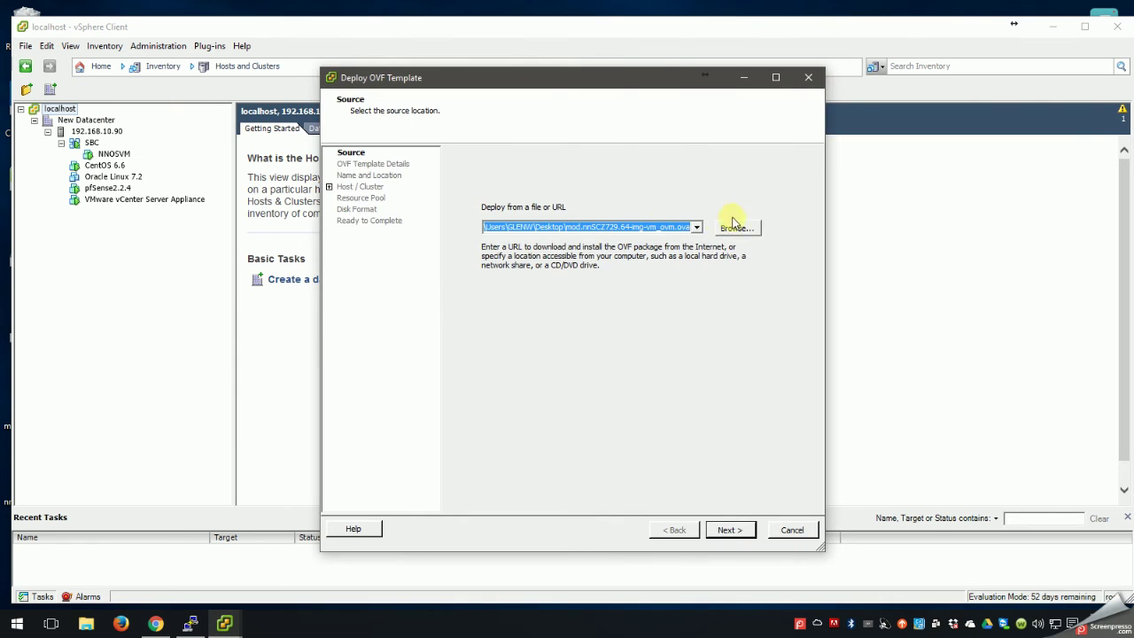
click(736, 228)
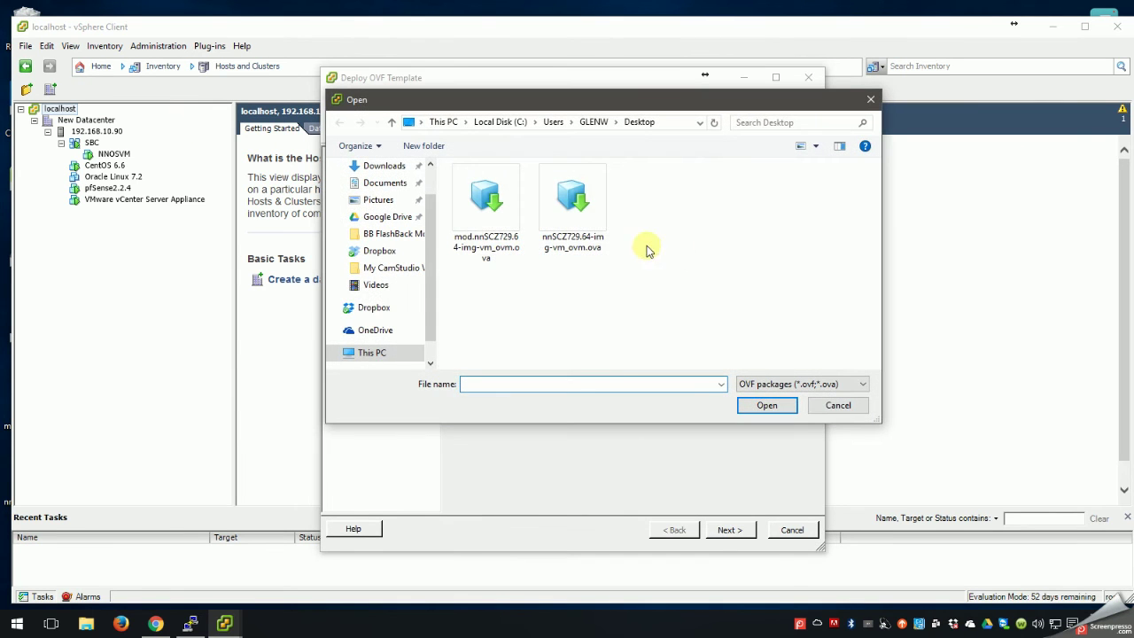
click(488, 236)
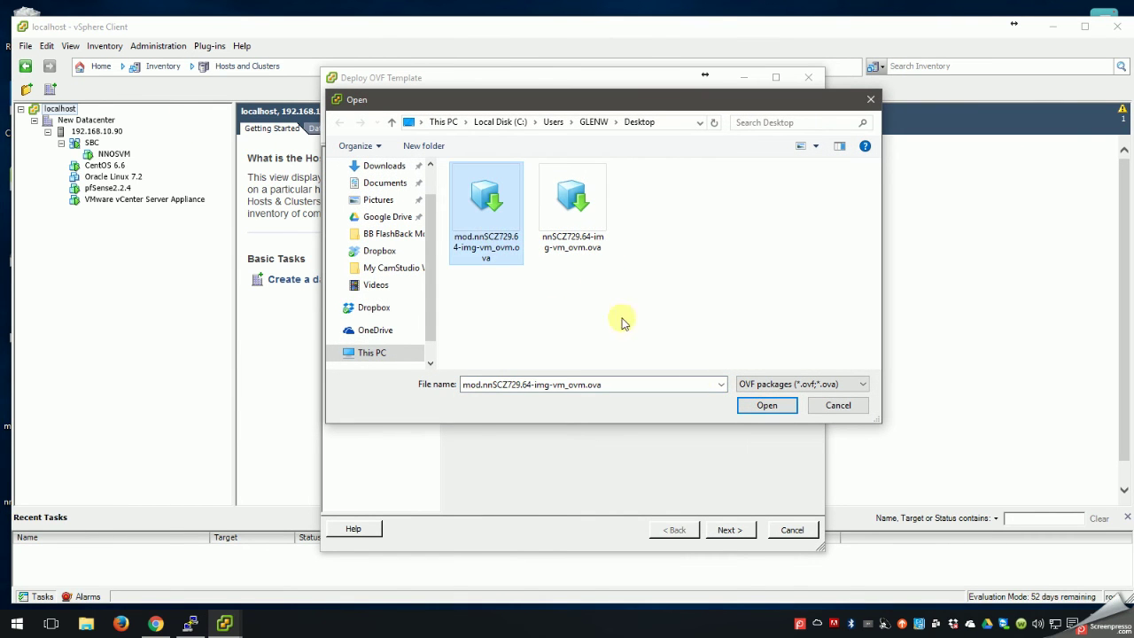
click(767, 405)
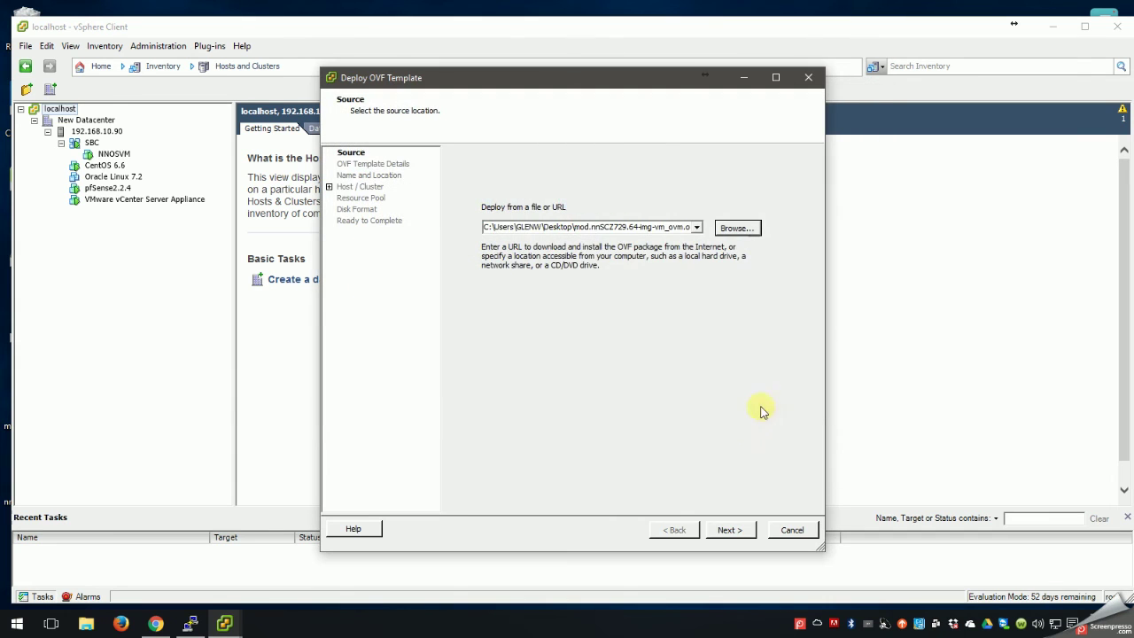
click(729, 531)
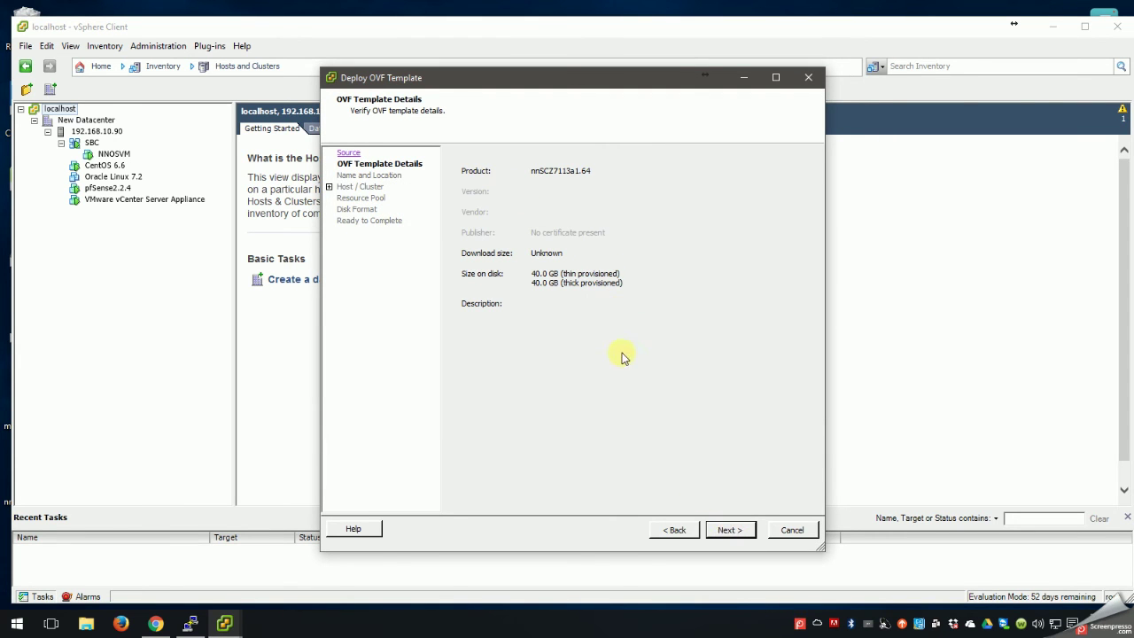
Name the new deployment SBC2.
click(729, 532)
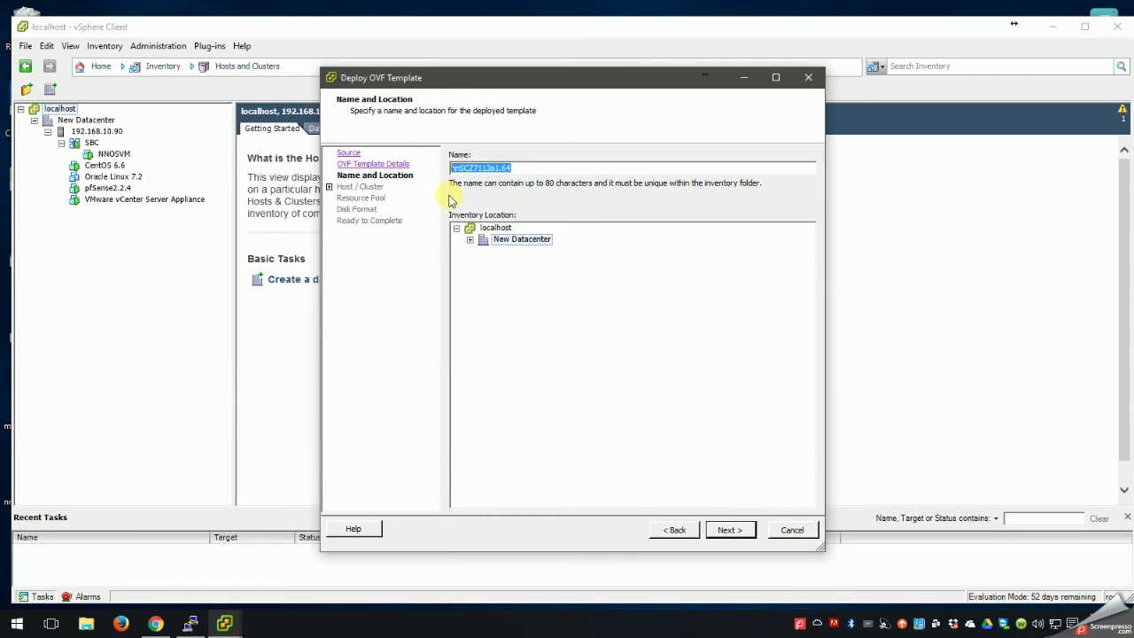
text(SBC2)
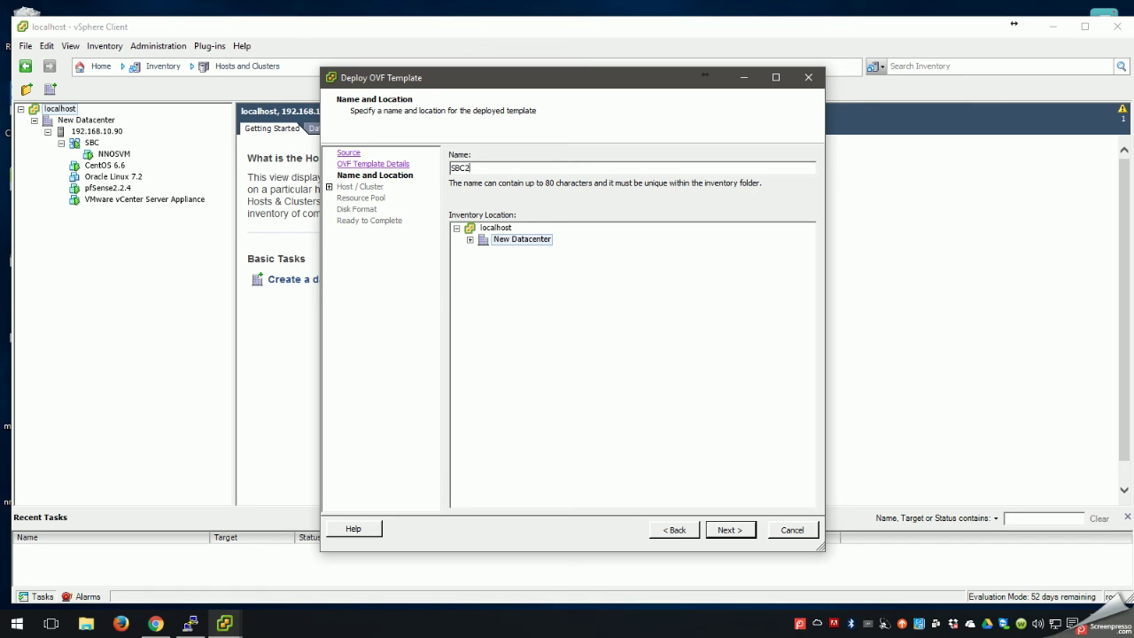
click(727, 531)
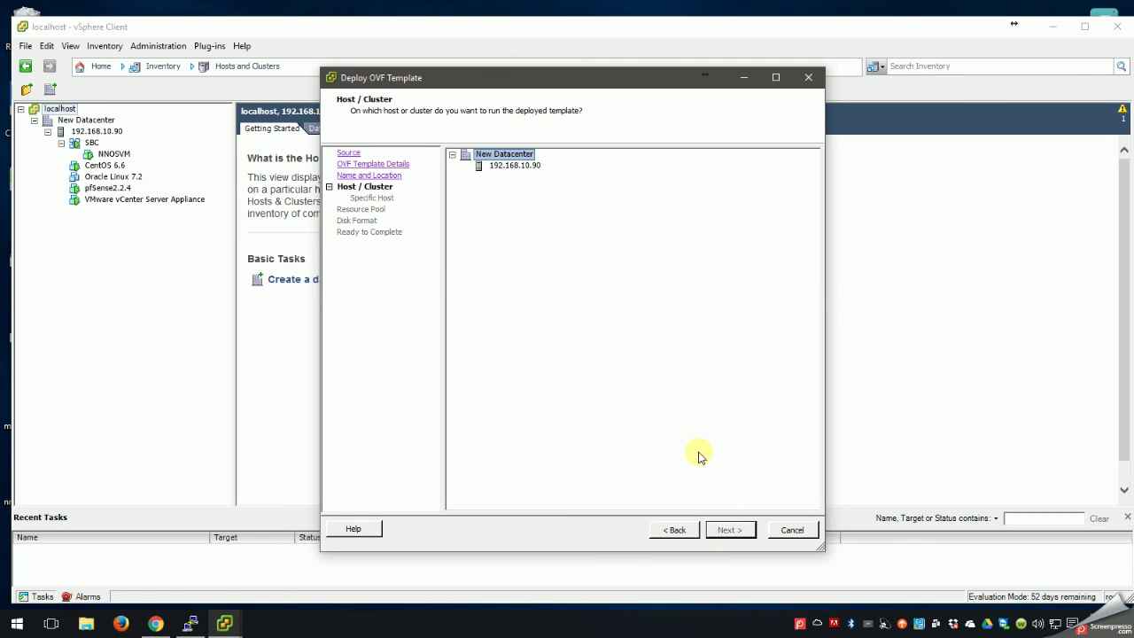
Place SBC2 on host 192.168.10.90 and store its files on datastore OTHER, keeping the default disk format.
click(498, 167)
click(729, 531)
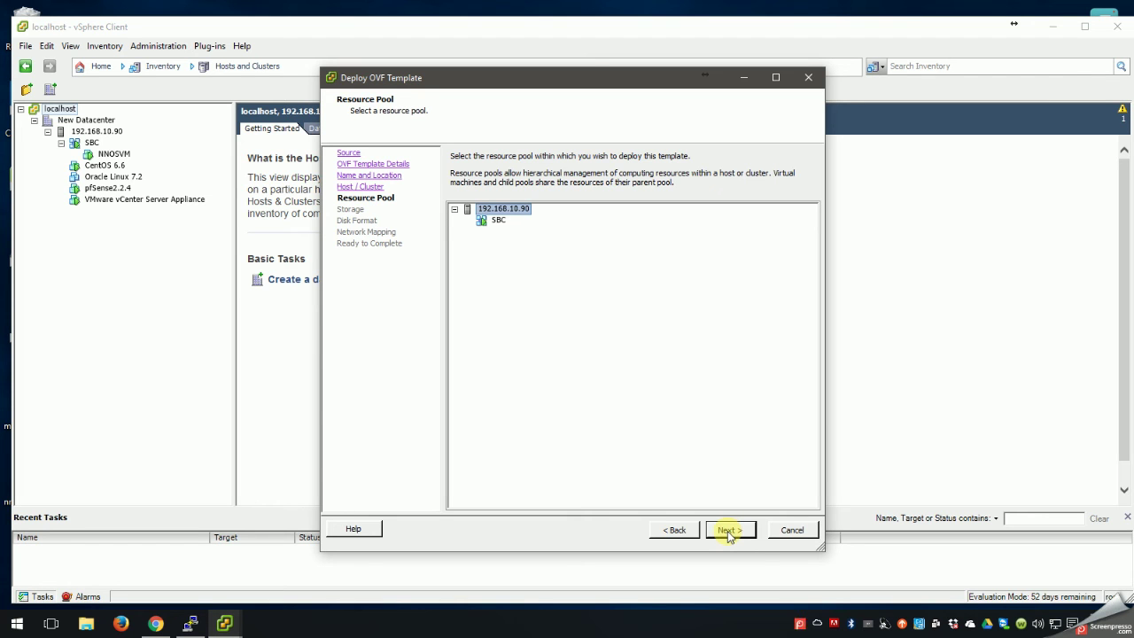
click(729, 531)
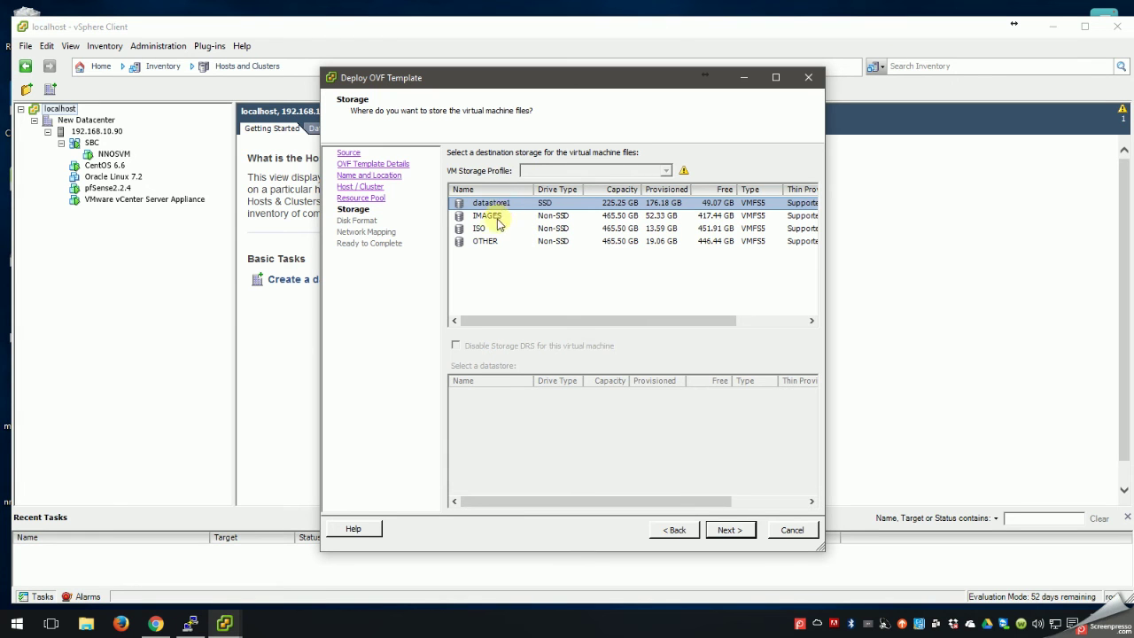
click(487, 242)
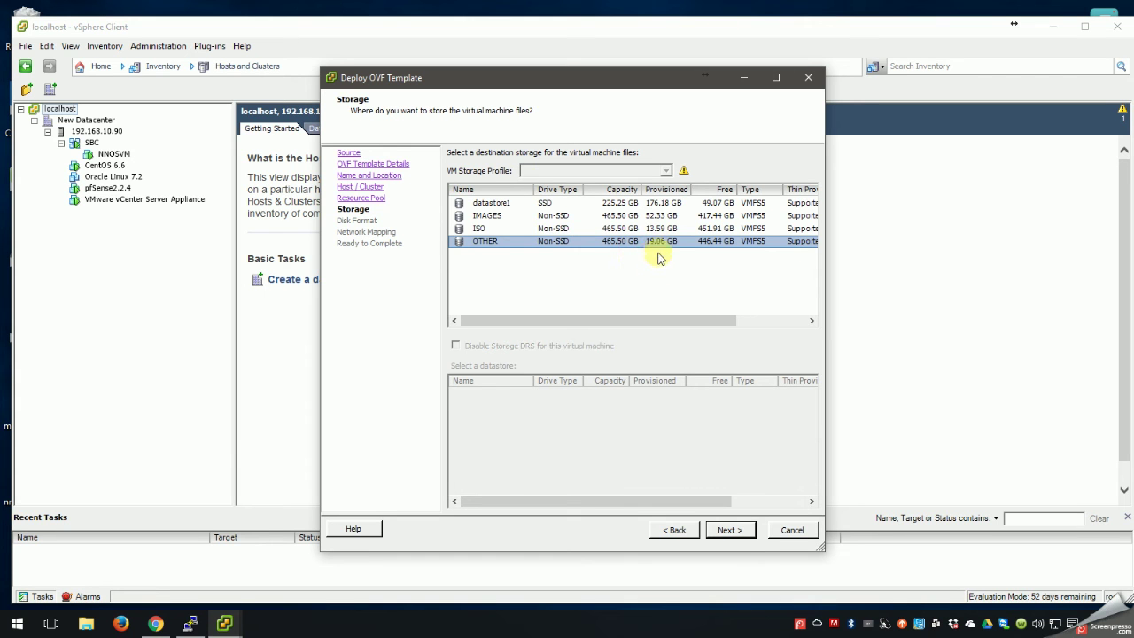
click(729, 532)
click(729, 531)
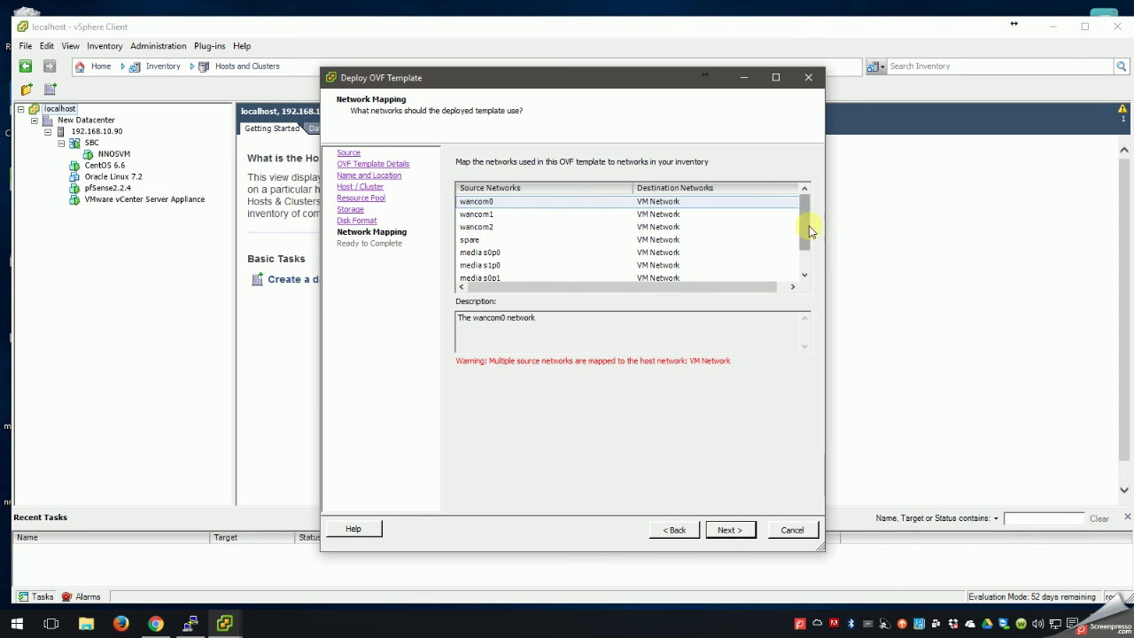
Keep the default network mappings to VM Network and start deploying the SBC2 template.
mouse_move(808, 225)
mouse_down()
mouse_move(805, 249)
mouse_move(805, 223)
mouse_up()
click(649, 227)
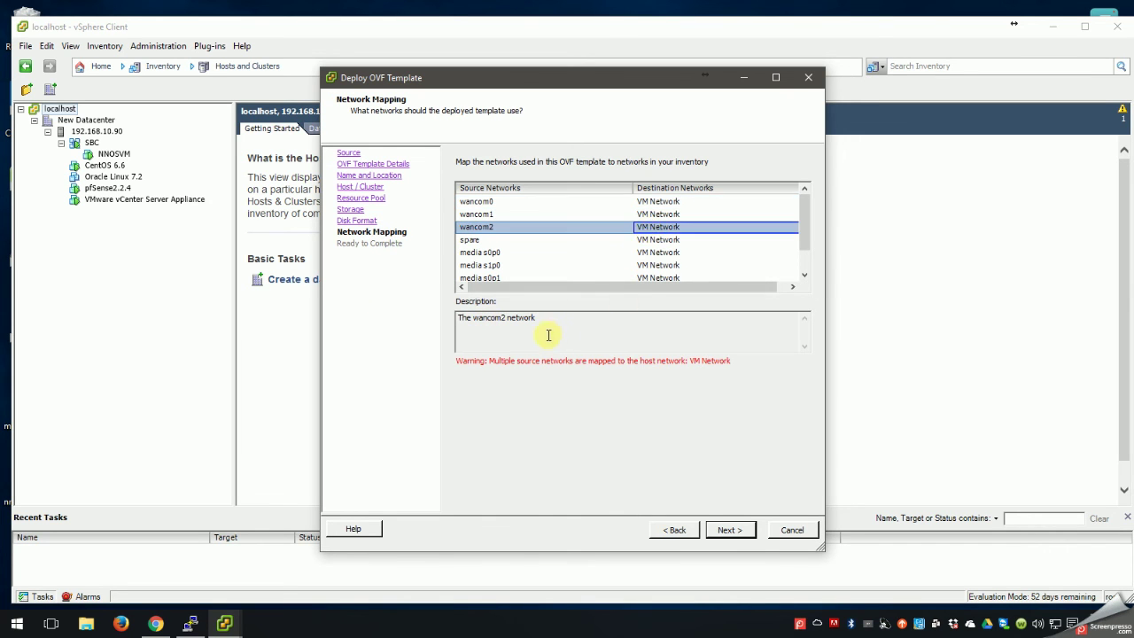
click(728, 530)
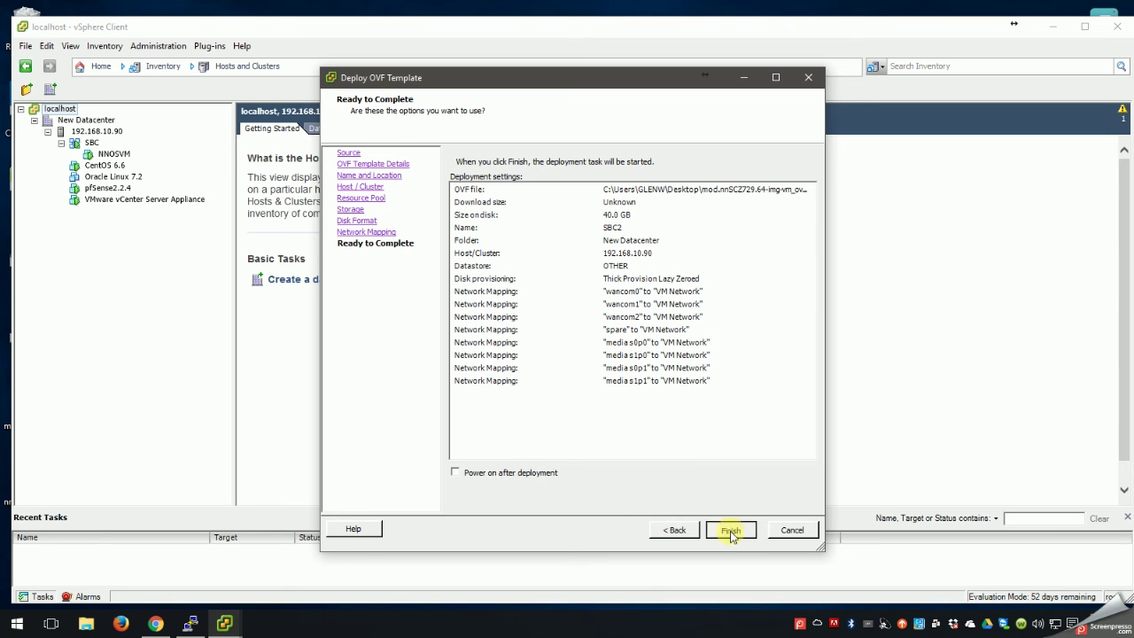
click(729, 530)
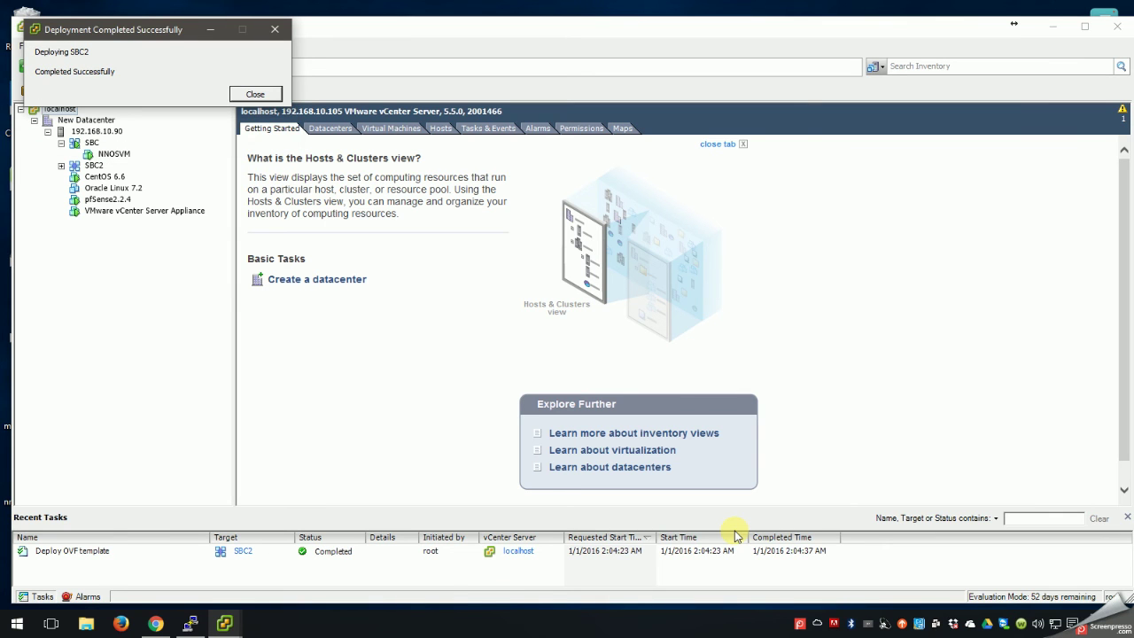
Close the deployment notice and show the Summary of NNOSVM under SBC2.
click(254, 95)
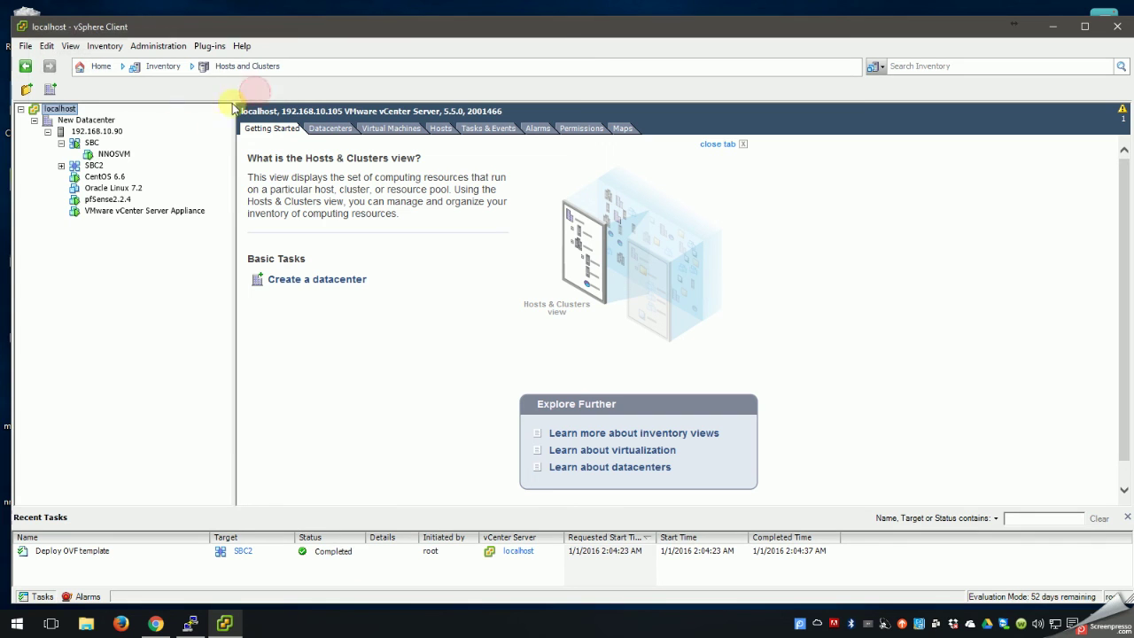
click(61, 166)
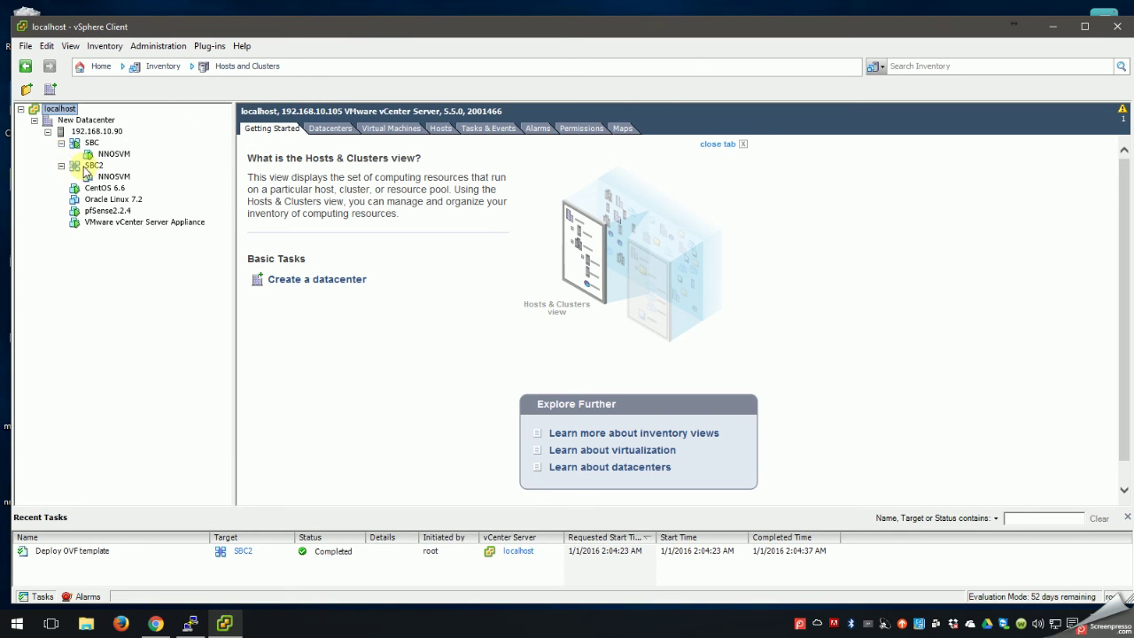
click(107, 177)
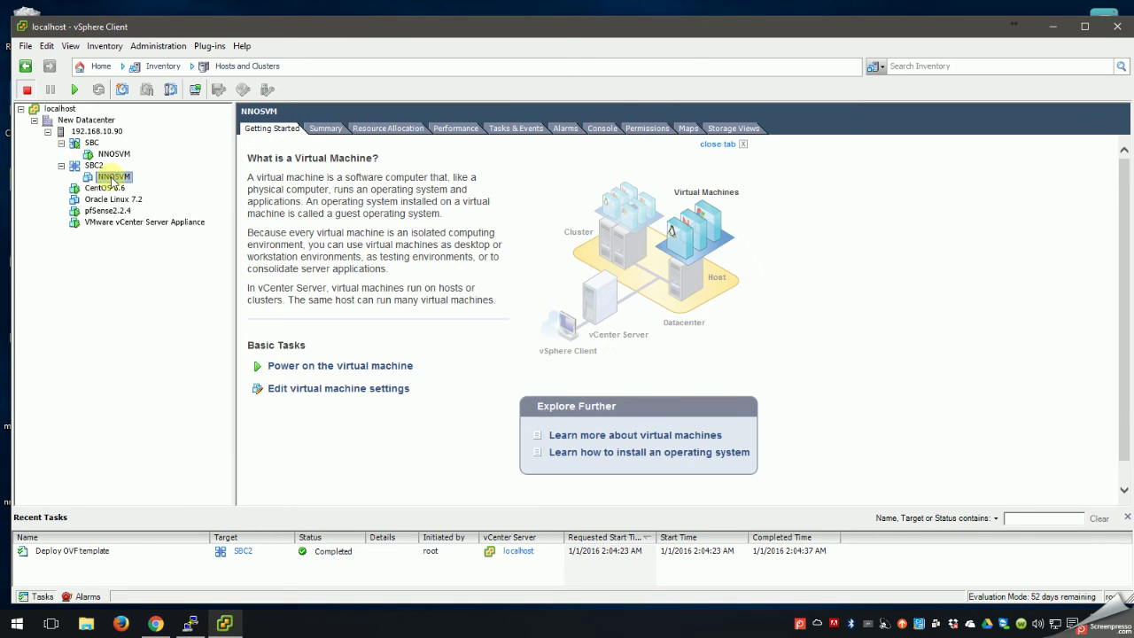
click(326, 129)
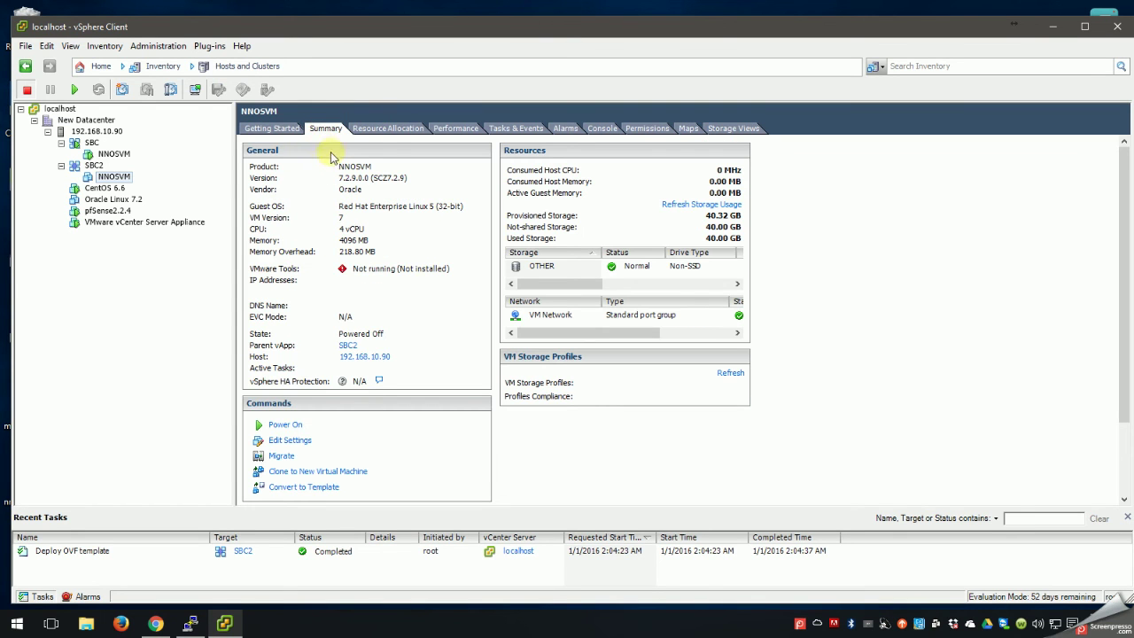
right_click(110, 175)
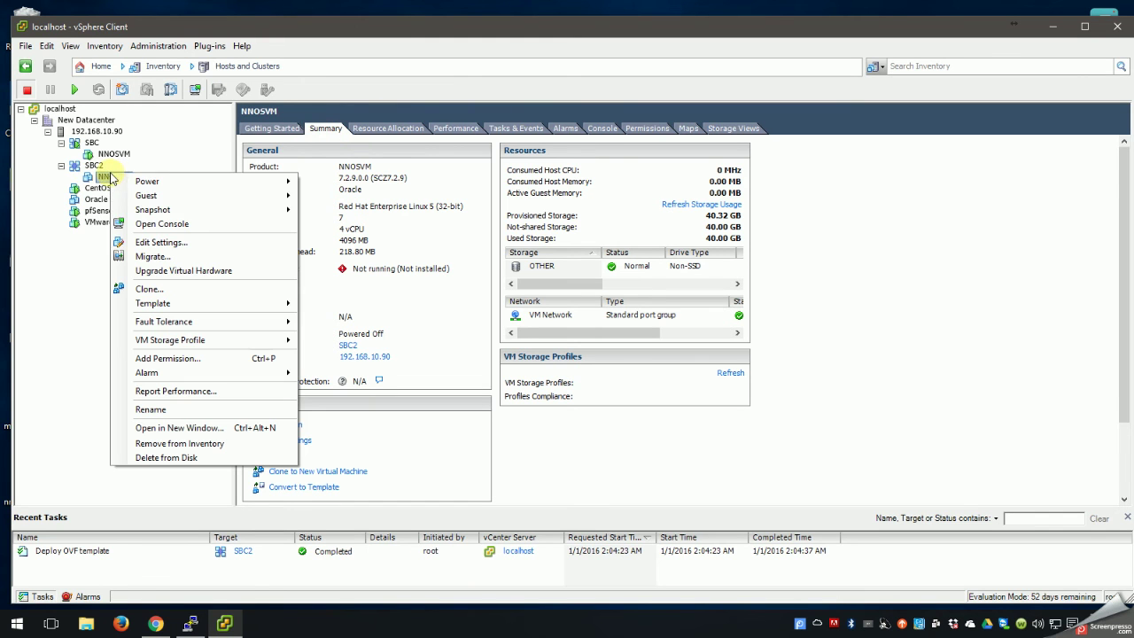
In NNOSVM's settings, enable Connect at power on for network adapters 2 through 8 and apply.
click(148, 244)
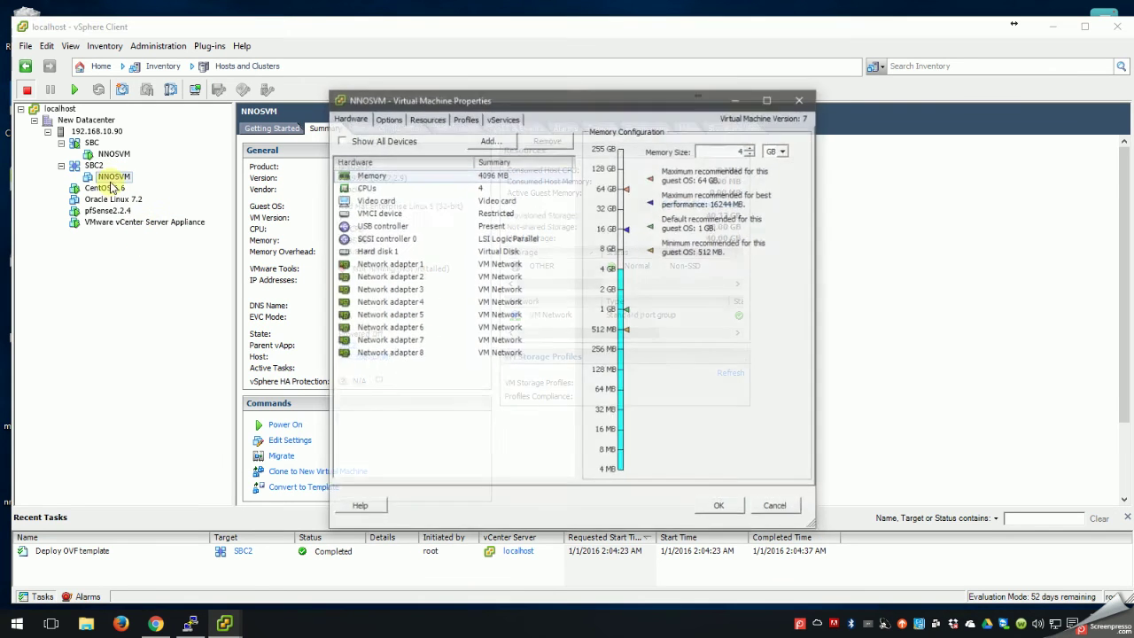
click(392, 263)
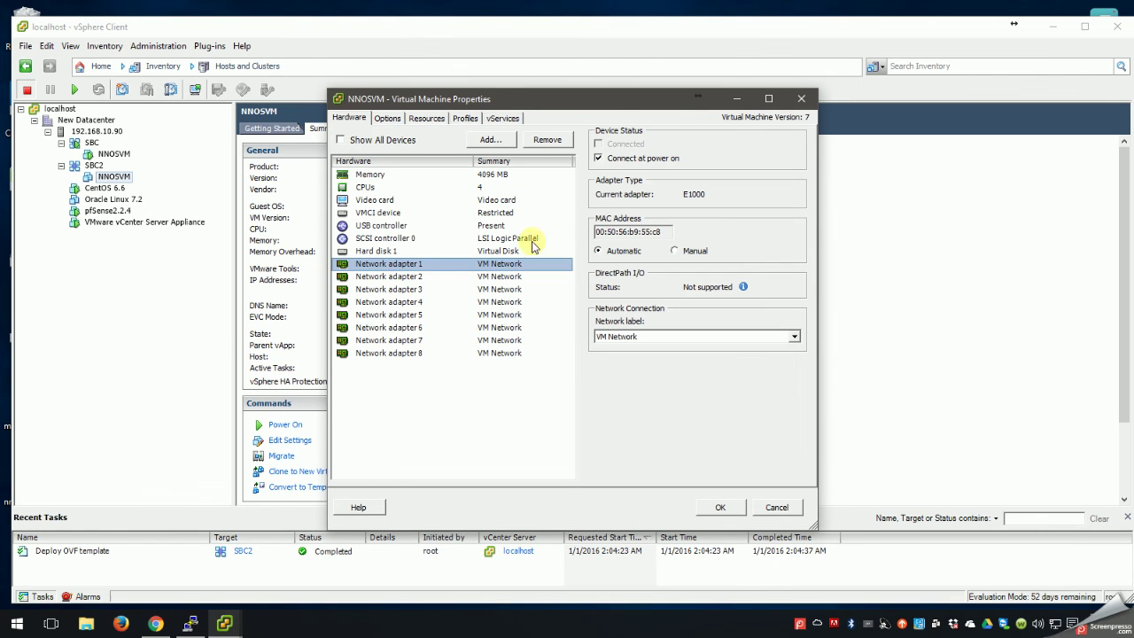
click(500, 277)
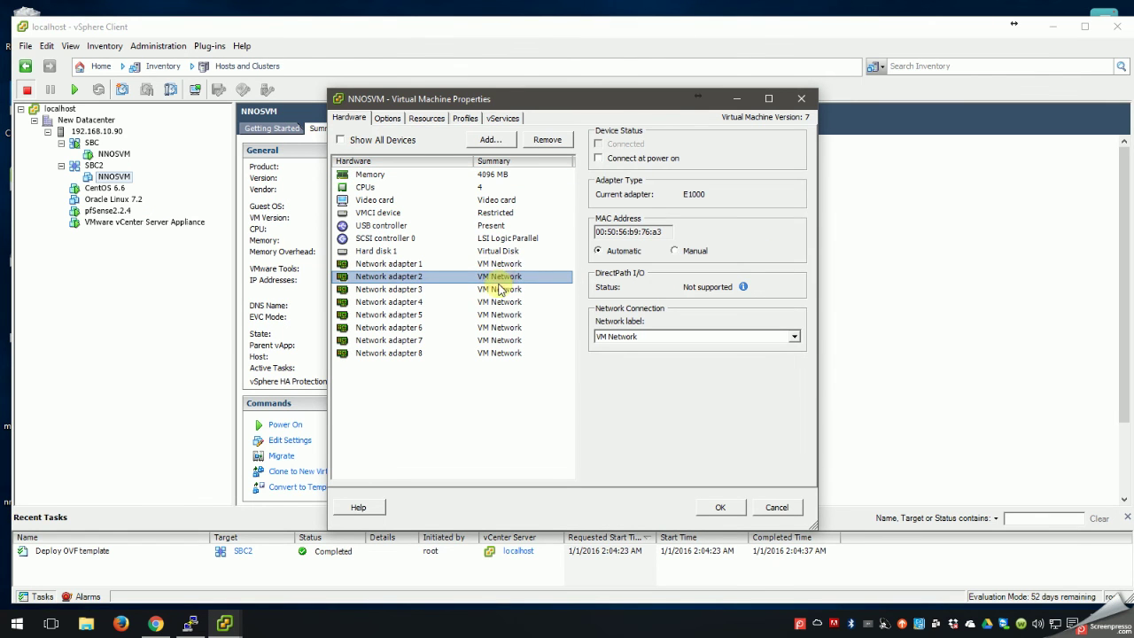
click(598, 158)
click(511, 289)
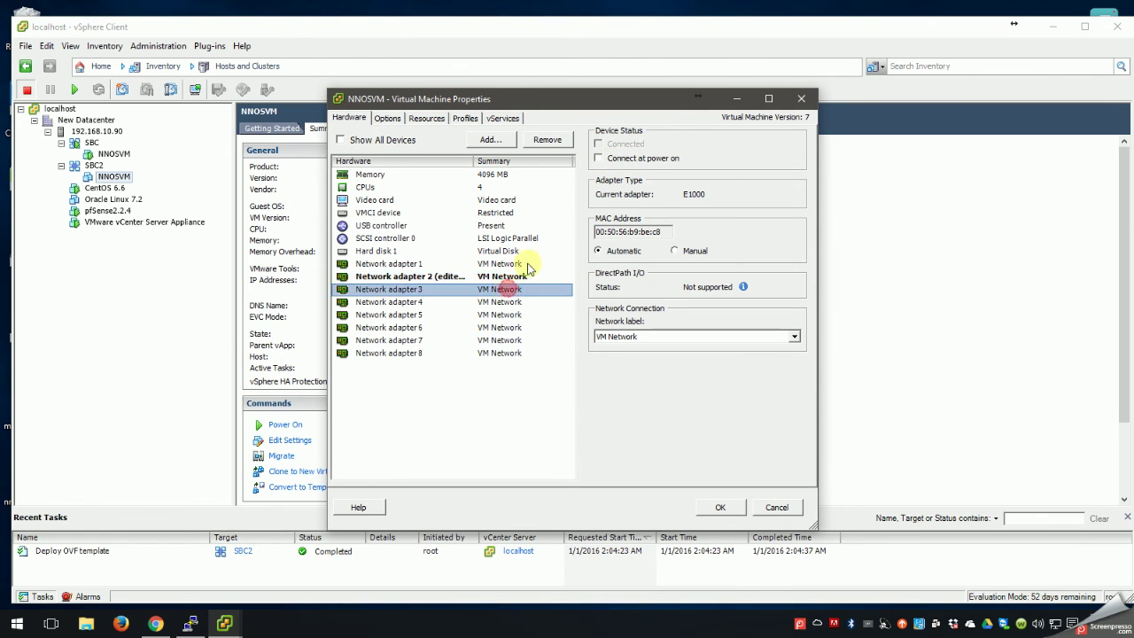
click(597, 158)
click(495, 301)
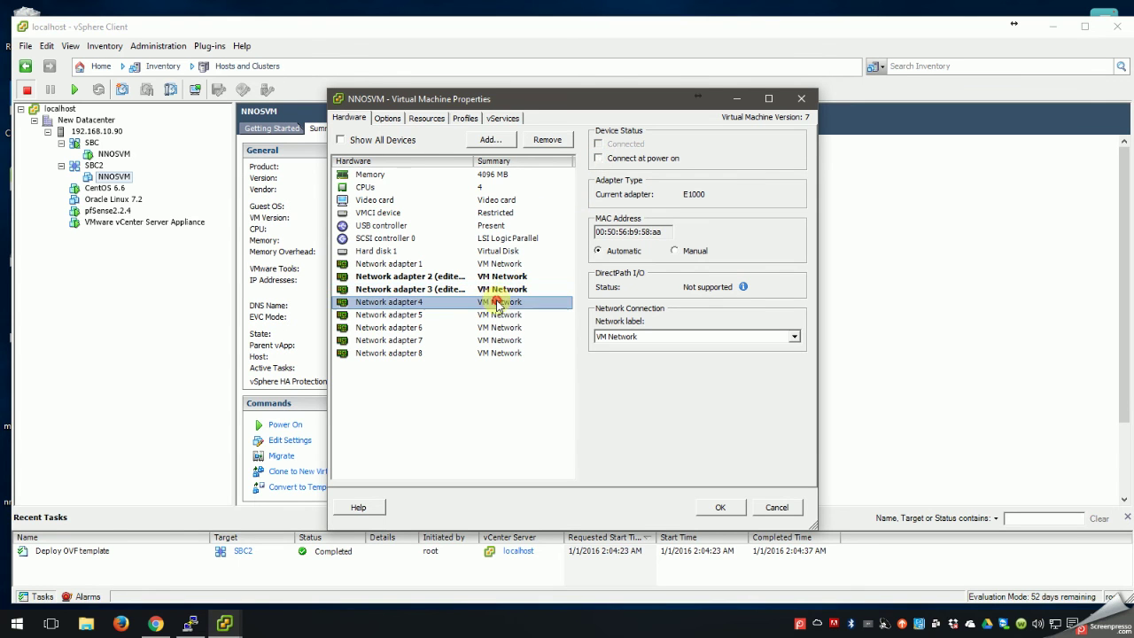
click(599, 158)
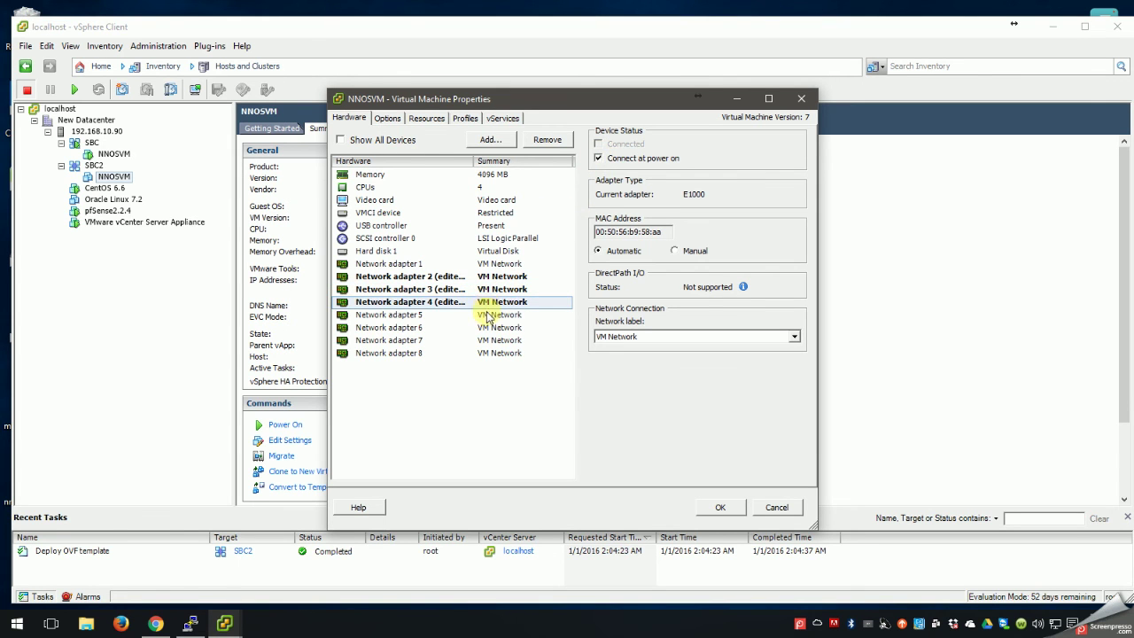
click(487, 314)
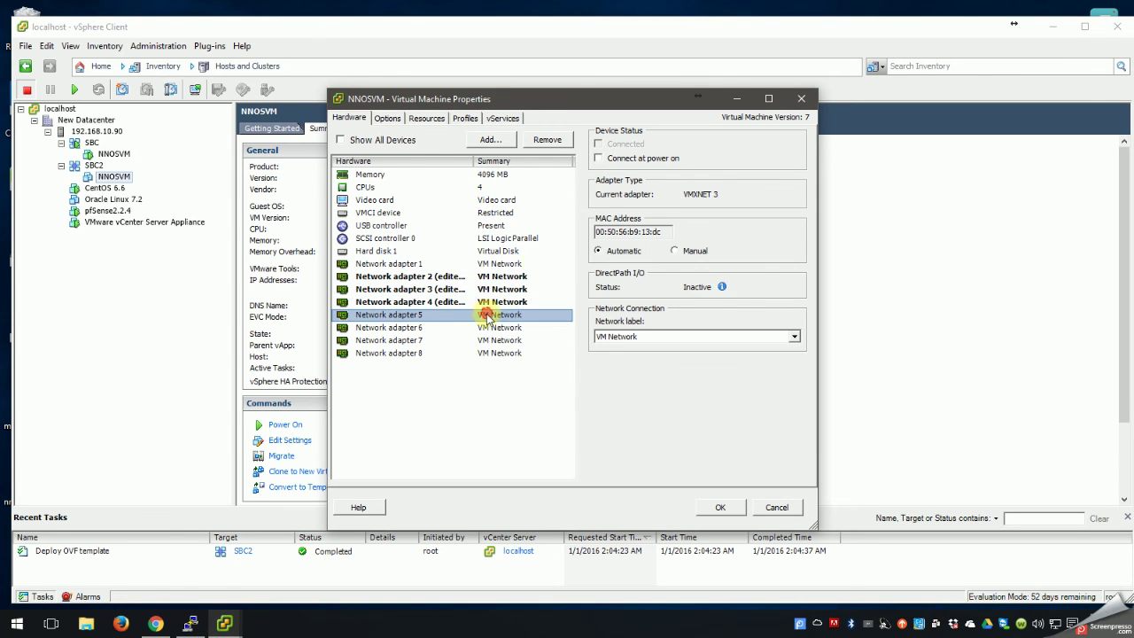
click(599, 158)
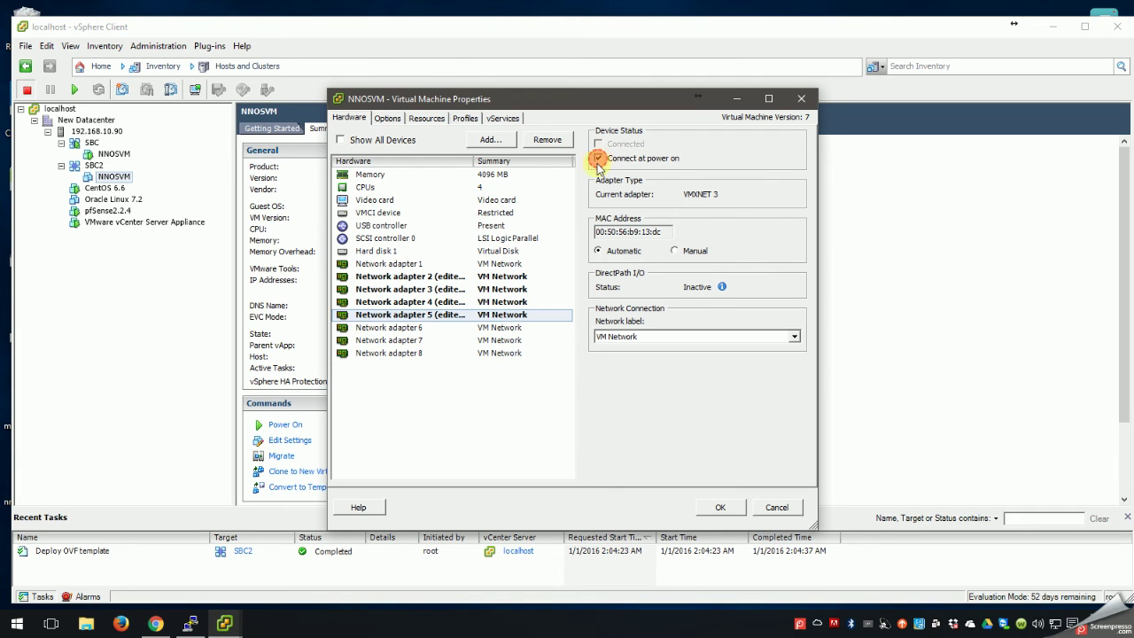
click(498, 327)
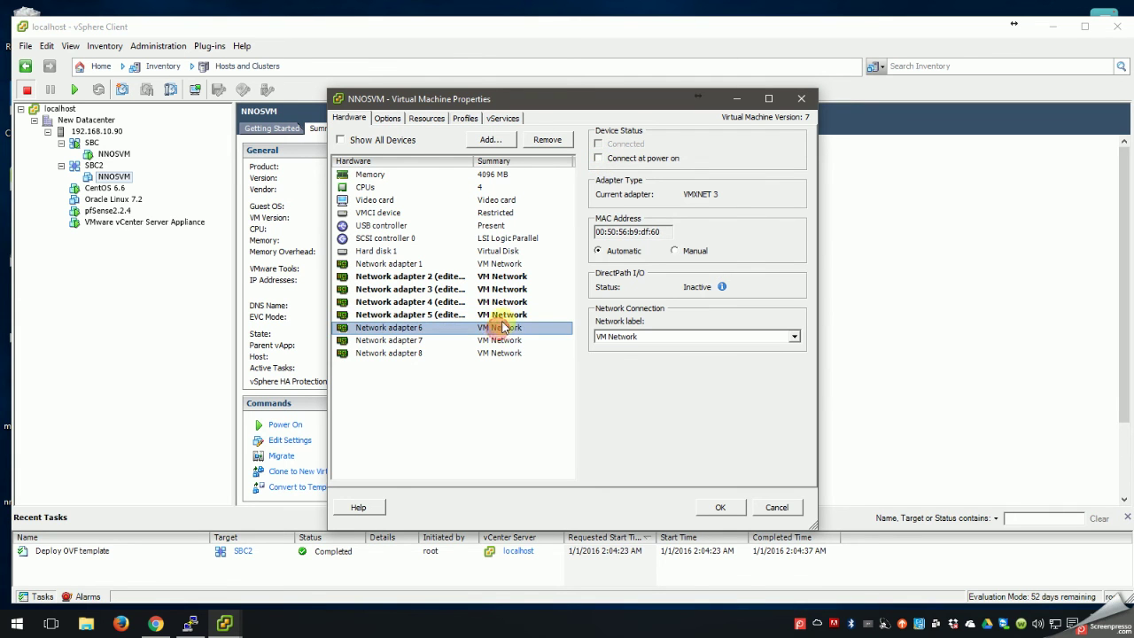
click(598, 159)
click(501, 340)
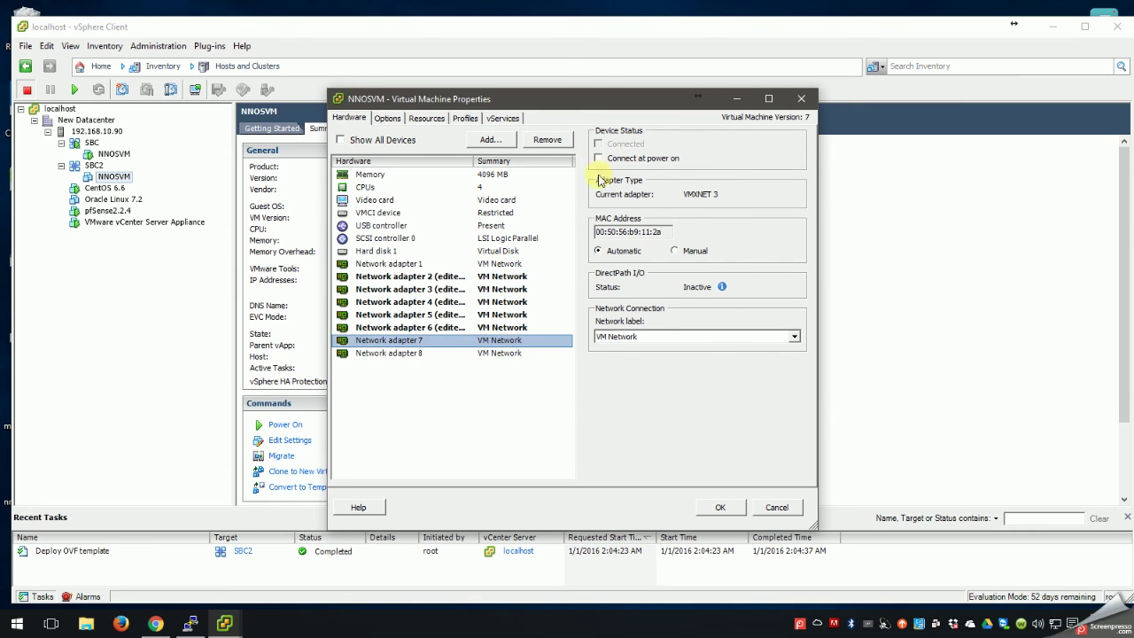
click(598, 159)
click(489, 353)
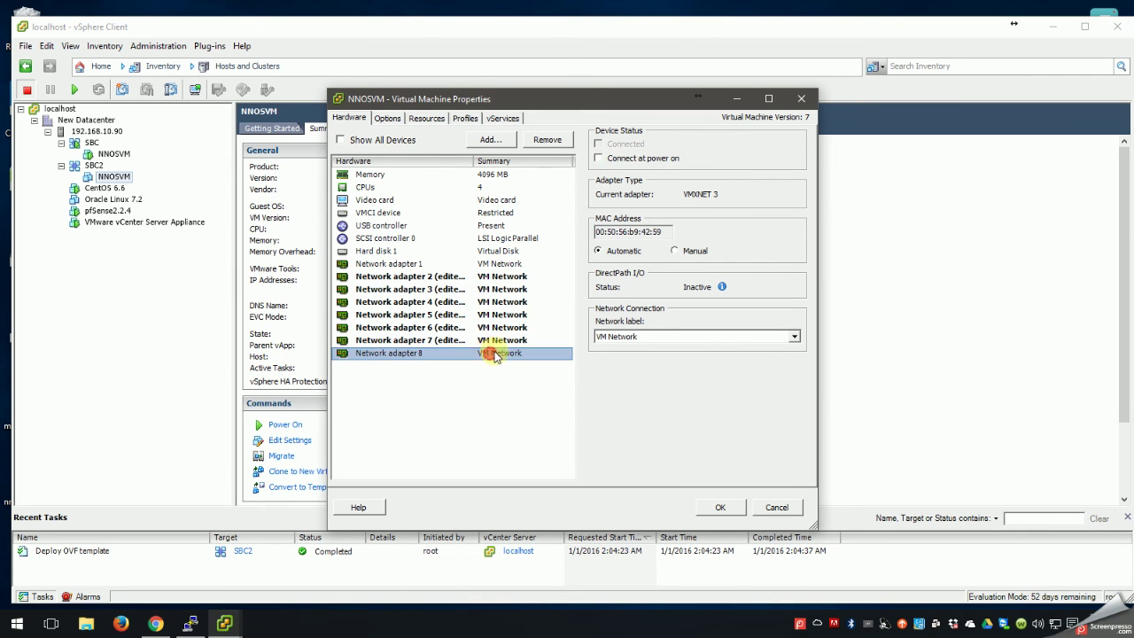
click(599, 158)
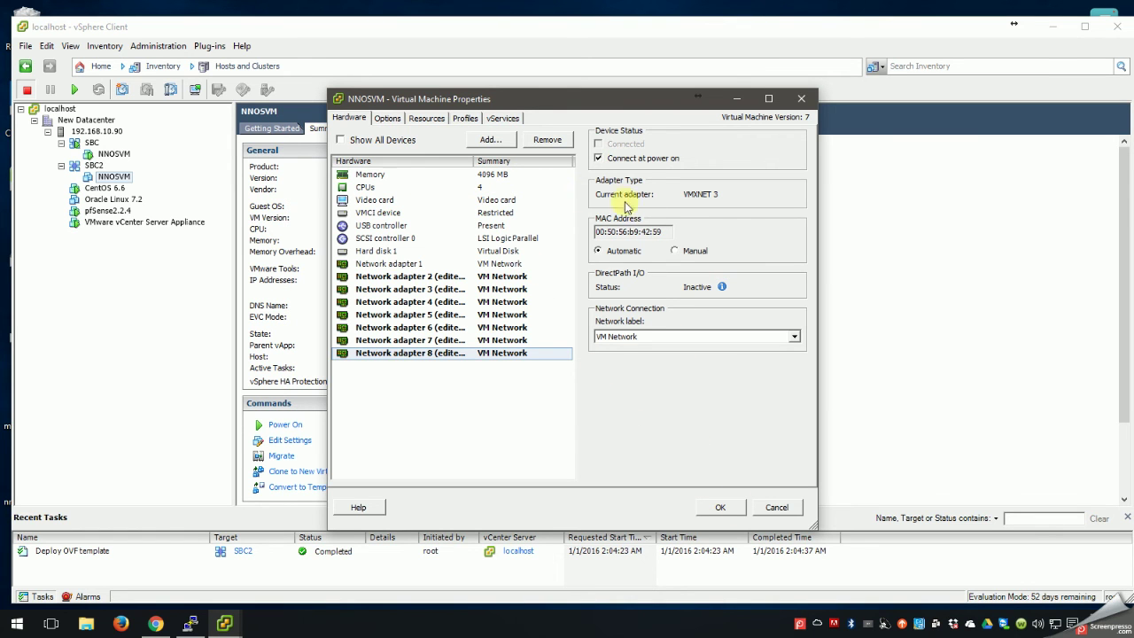
click(720, 508)
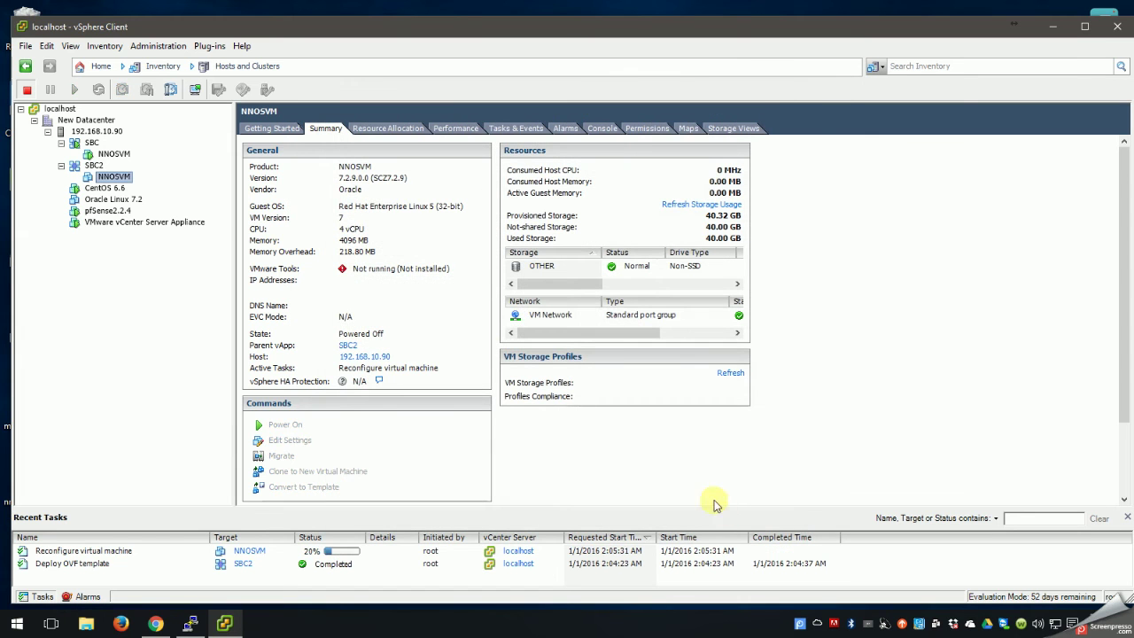
Power on NNOSVM from the SBC2 vApp and open its console.
right_click(94, 166)
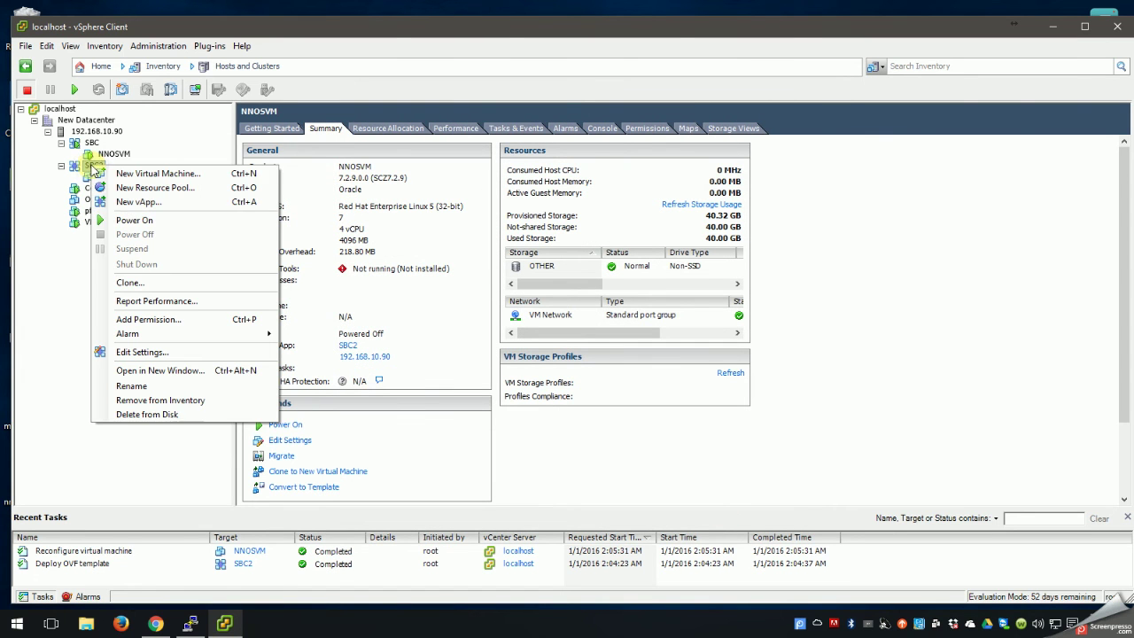
click(121, 220)
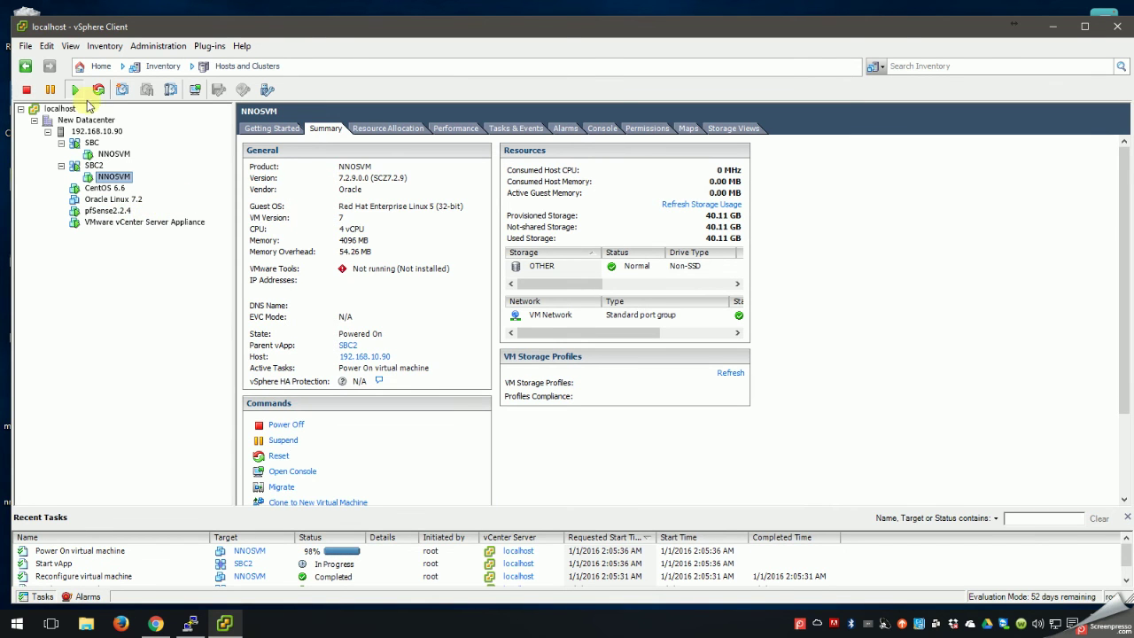
right_click(109, 175)
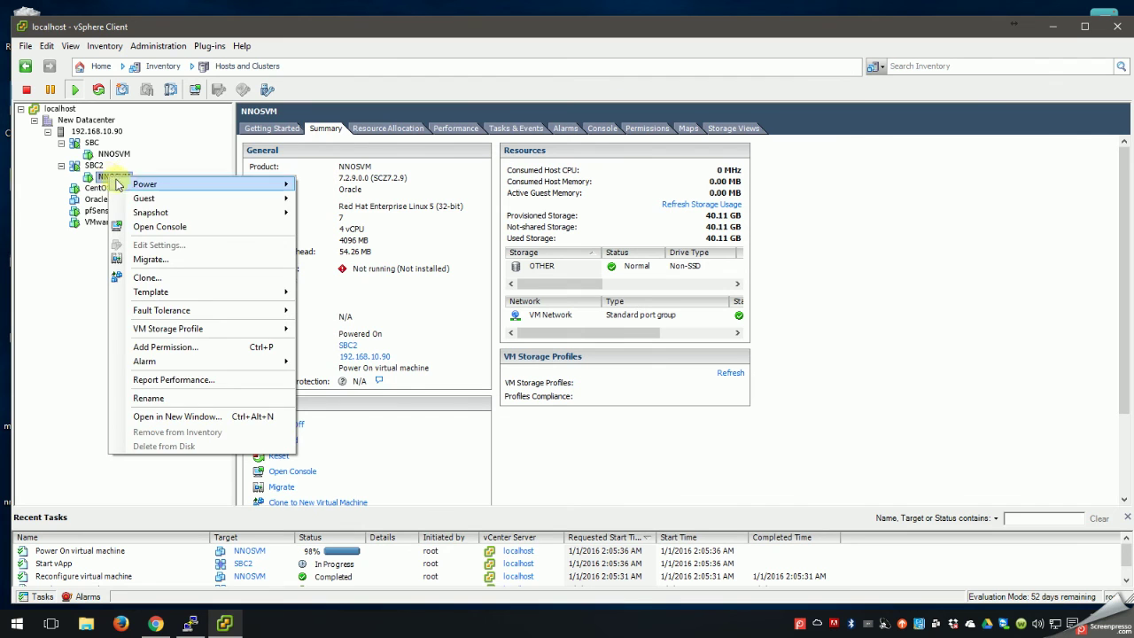
click(146, 228)
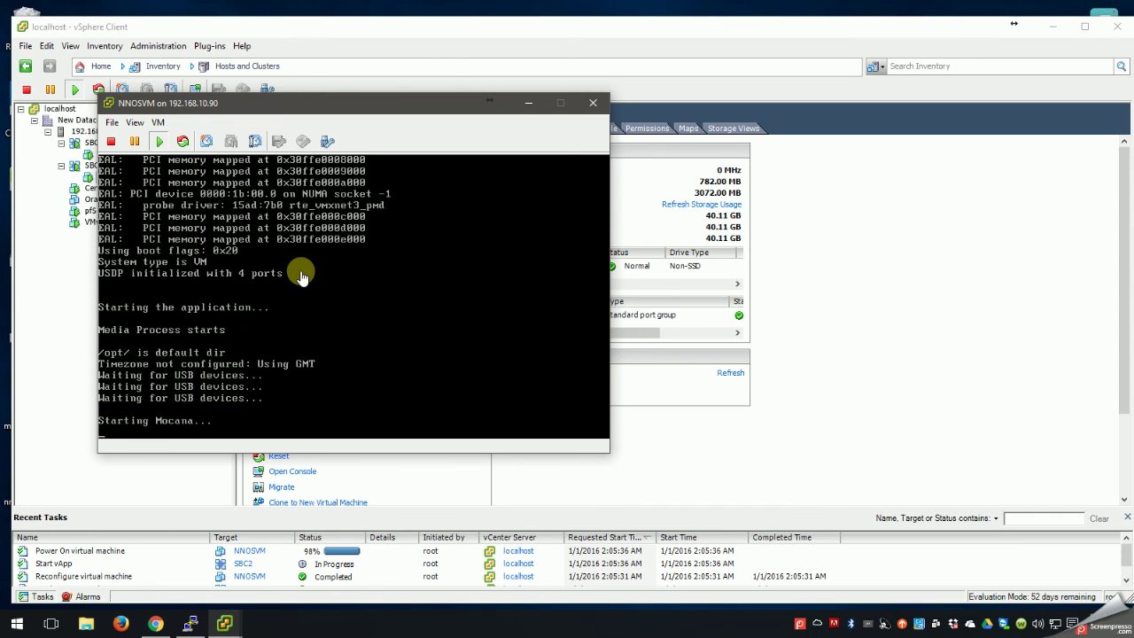
click(85, 623)
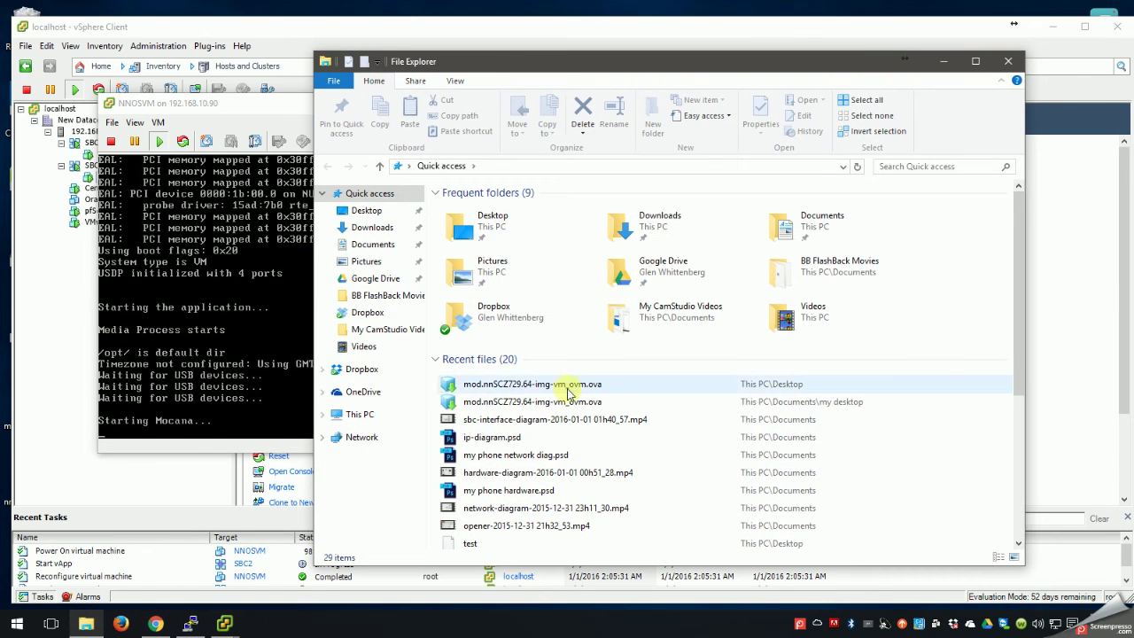
double_click(511, 438)
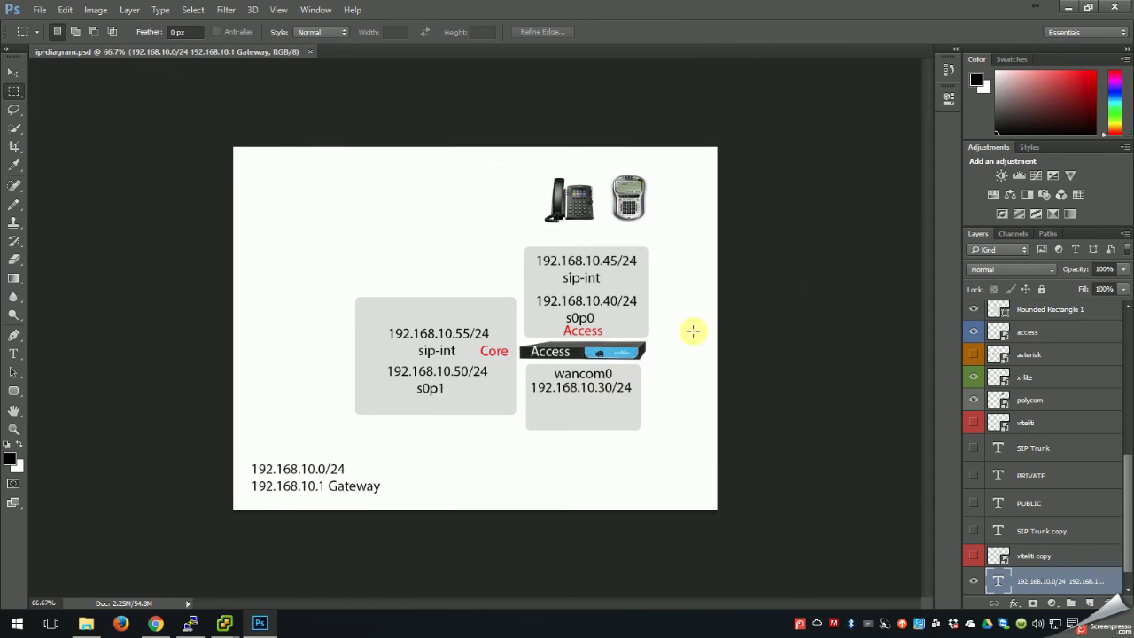
click(1118, 8)
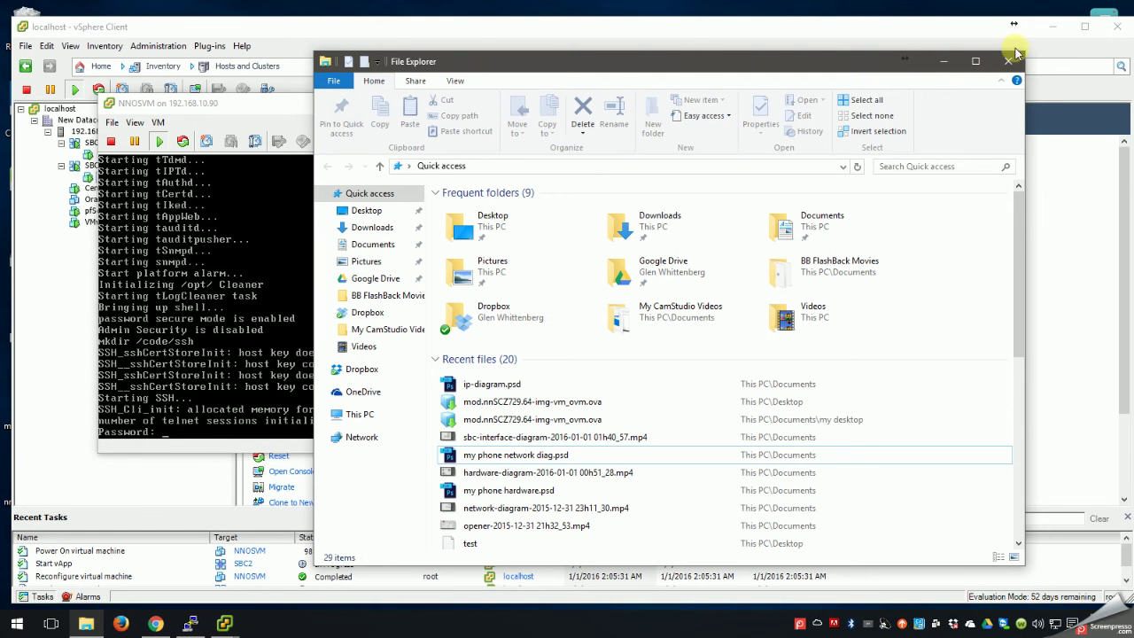
click(946, 62)
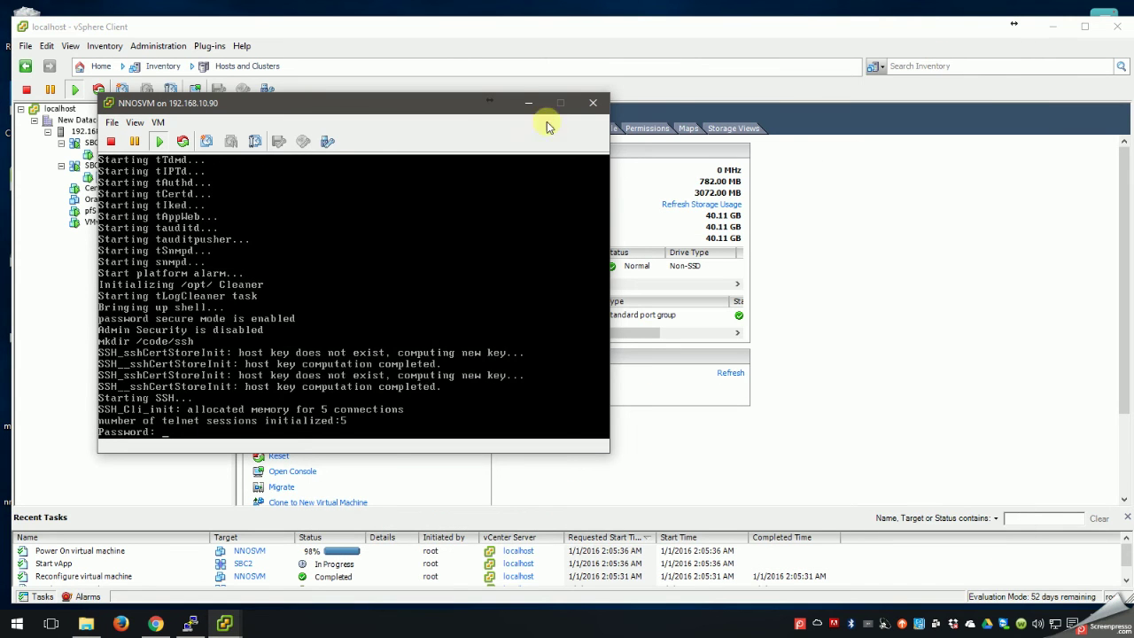
Log in to the NNOSVM console, then run enable and enter the enable password.
click(232, 316)
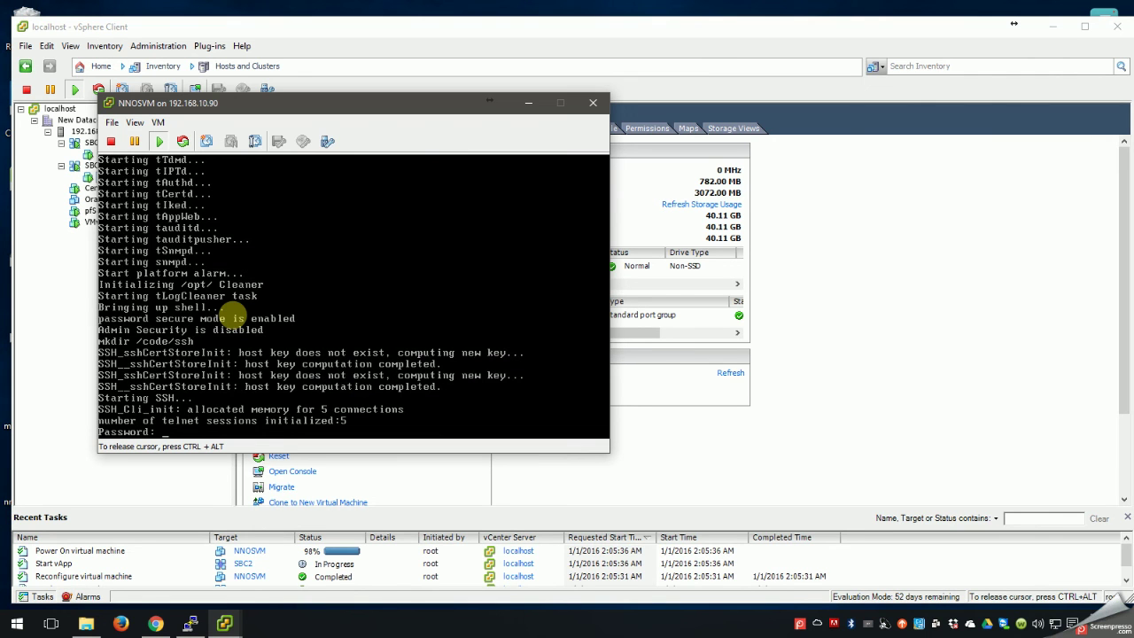
key(Return)
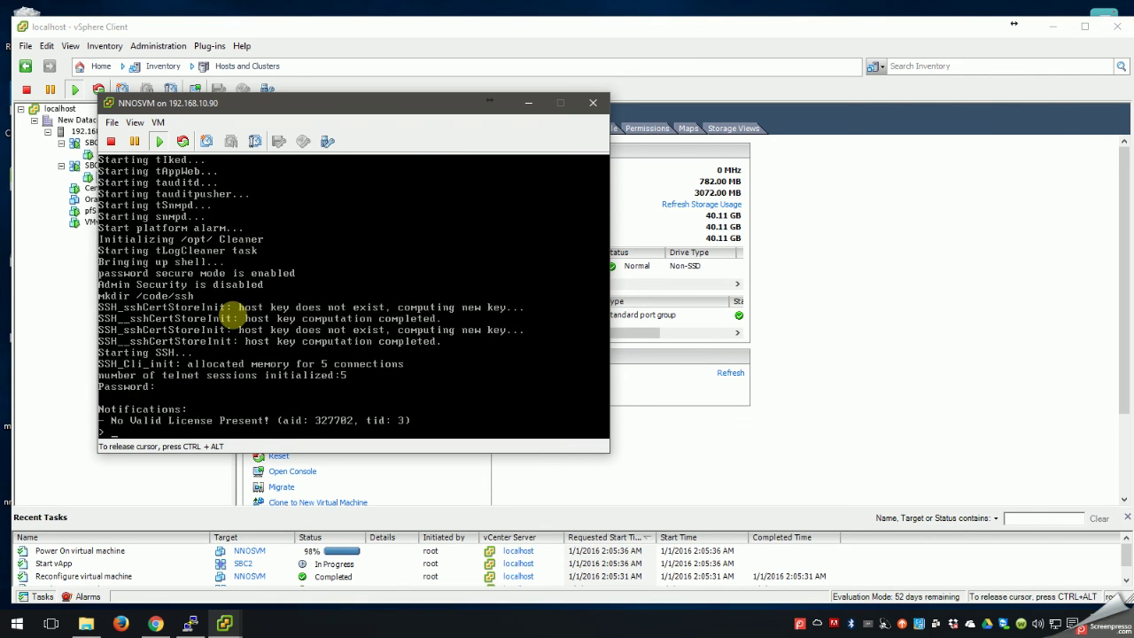
text(enable)
key(Return)
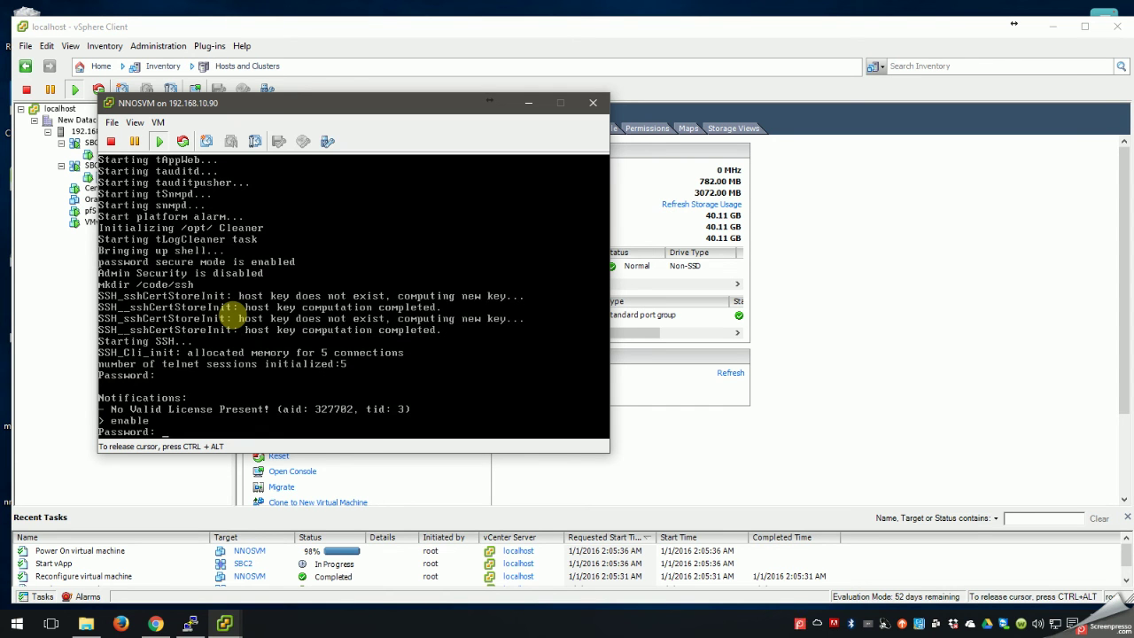
key(Return)
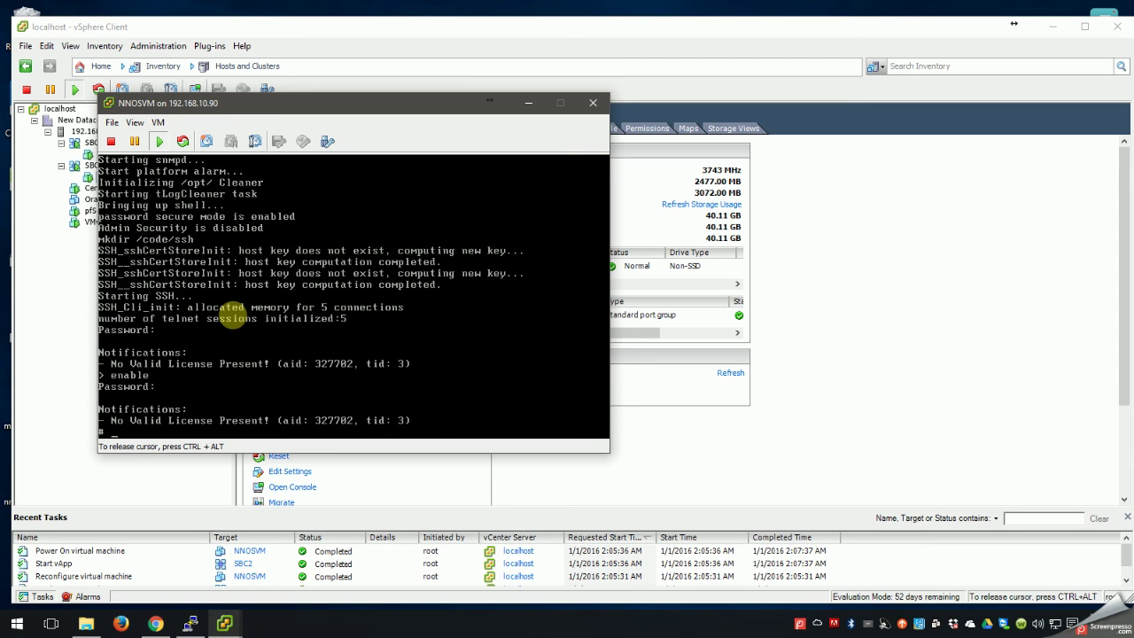
Enter conf t, start bootparam, and set IP 192.168.10.30 with netmask 255.255.255.0.
text(conf t)
key(Return)
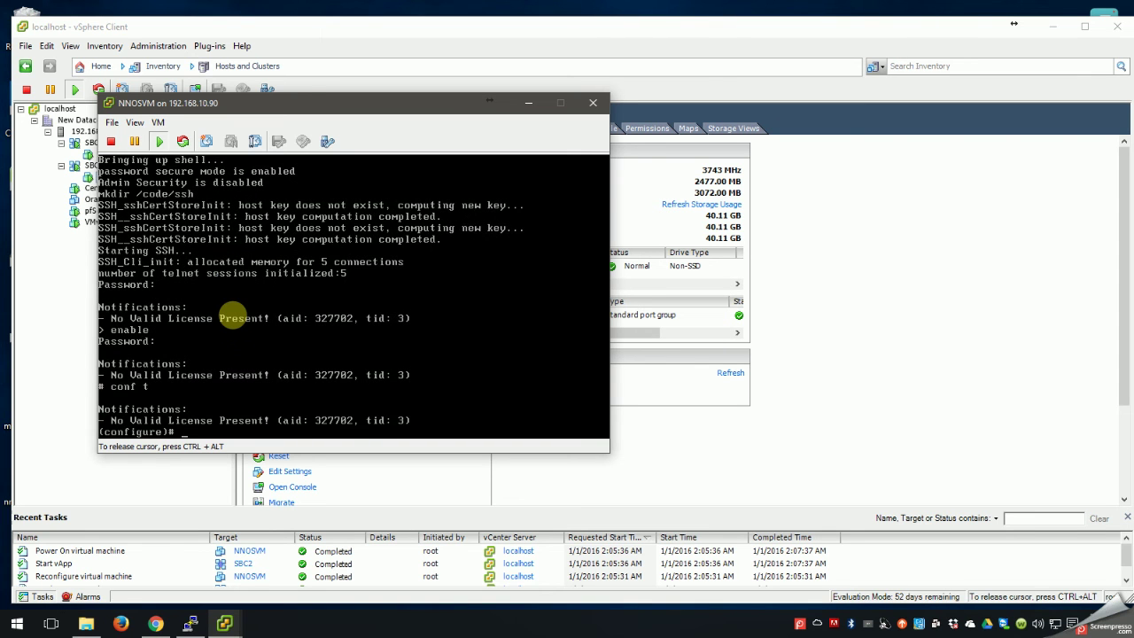
text(bootparam)
key(Return)
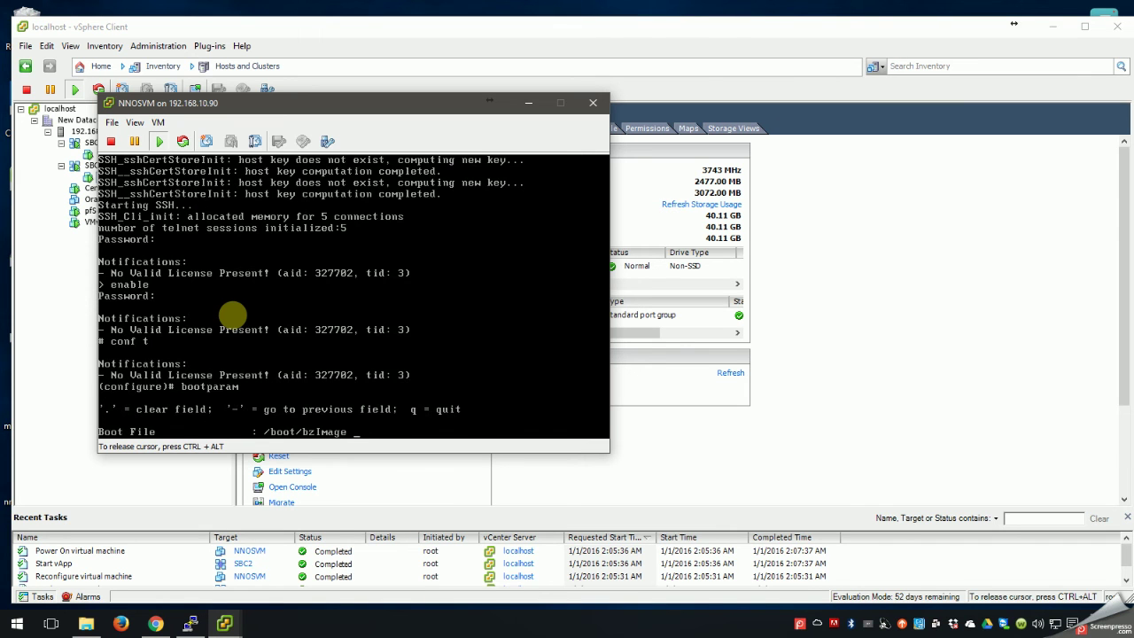
key(Return)
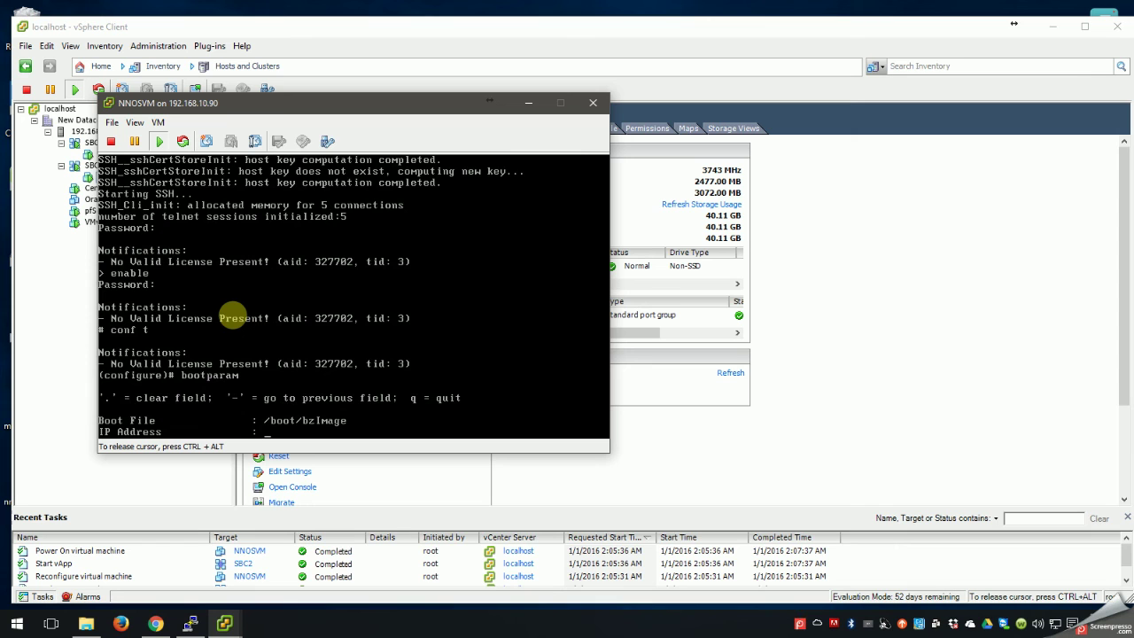
text(192.168.10.30)
key(Return)
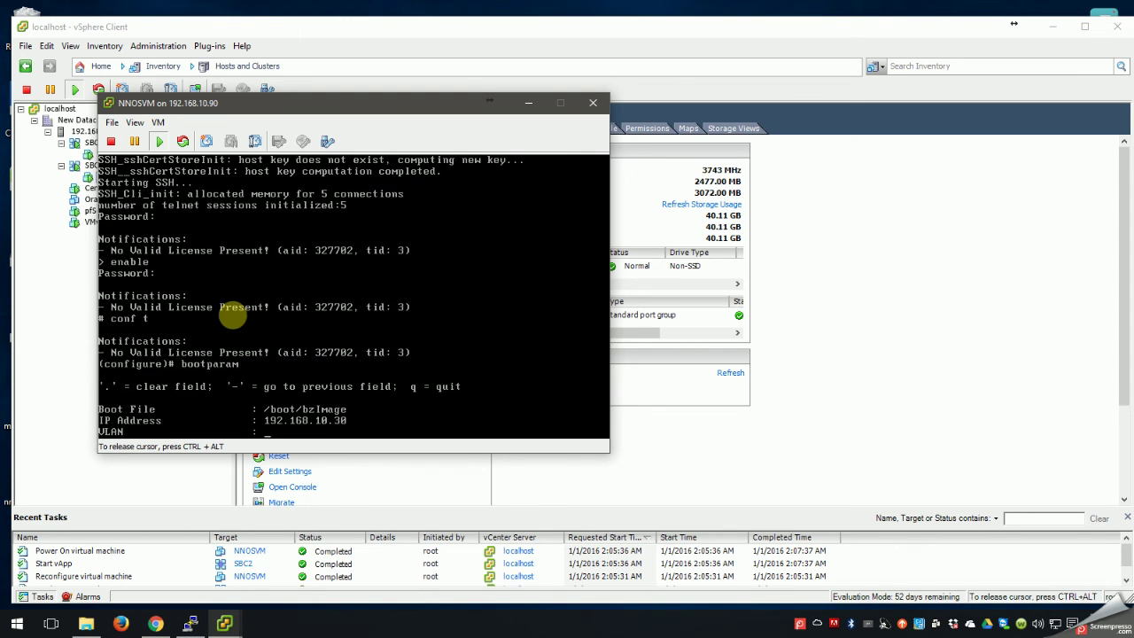
key(Return)
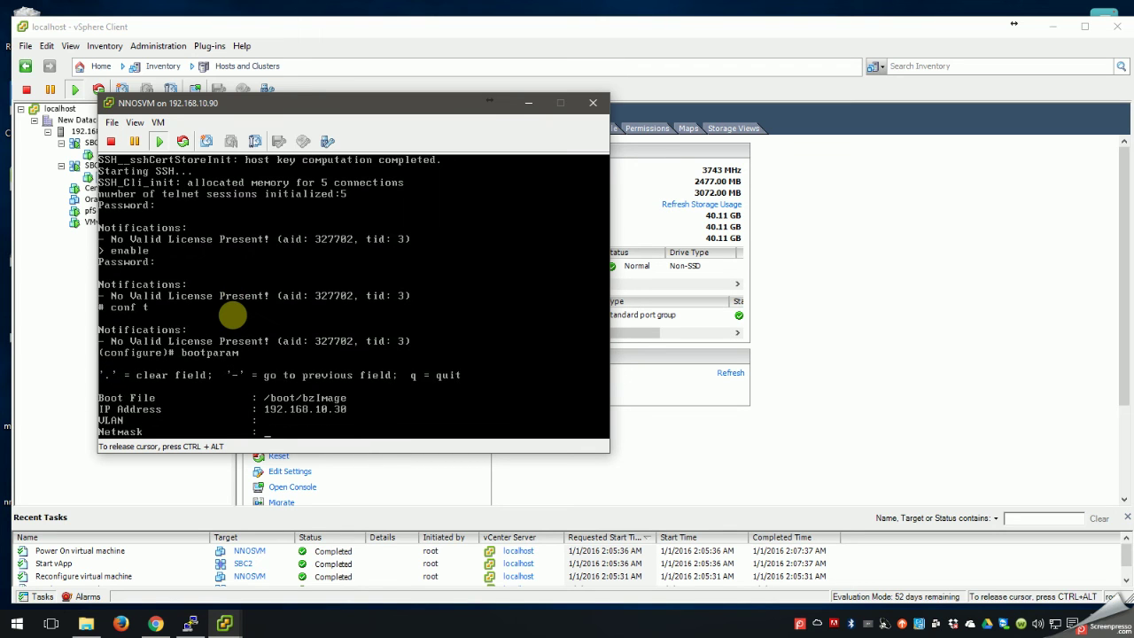
text(255.255.255.0)
key(Return)
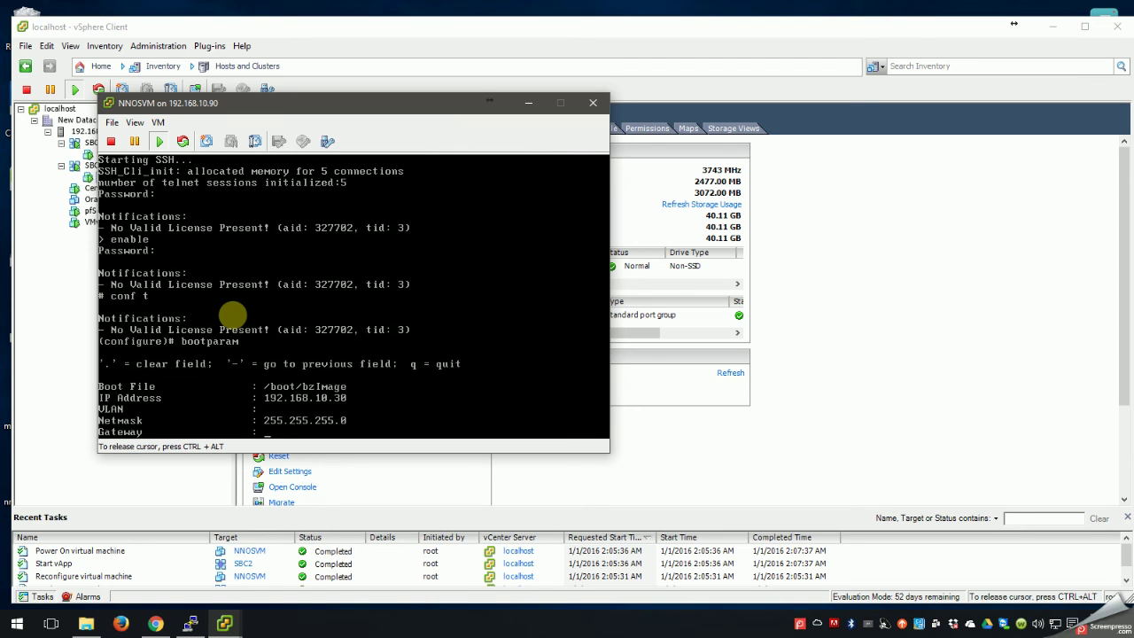
Set gateway 192.168.10.1, FTP username admin and its password, accepting remaining defaults.
text(192.168.10.1)
key(Return)
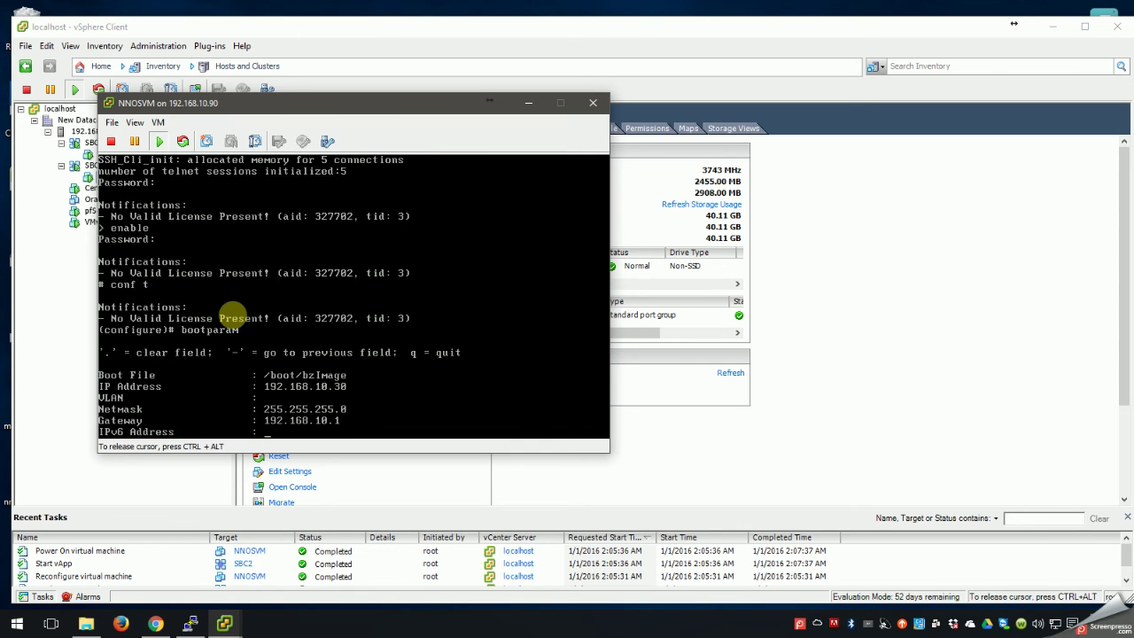
key(Return)
key(Return)
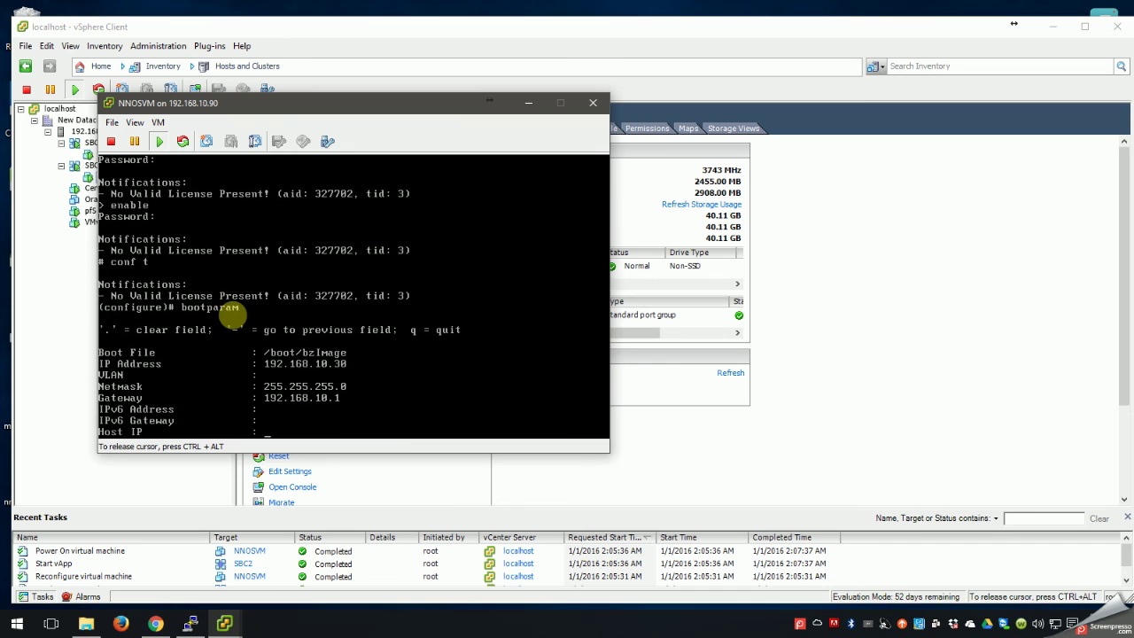
key(Return)
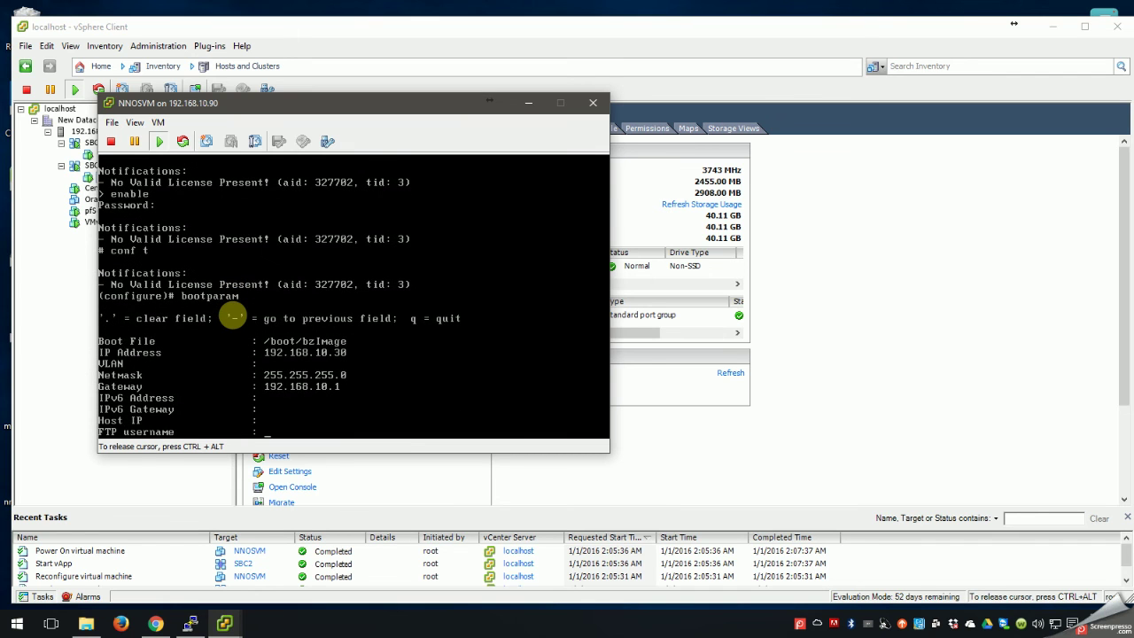
text(admin)
key(BackSpace)
text(n)
key(Return)
text(admin)
key(Return)
key(Return)
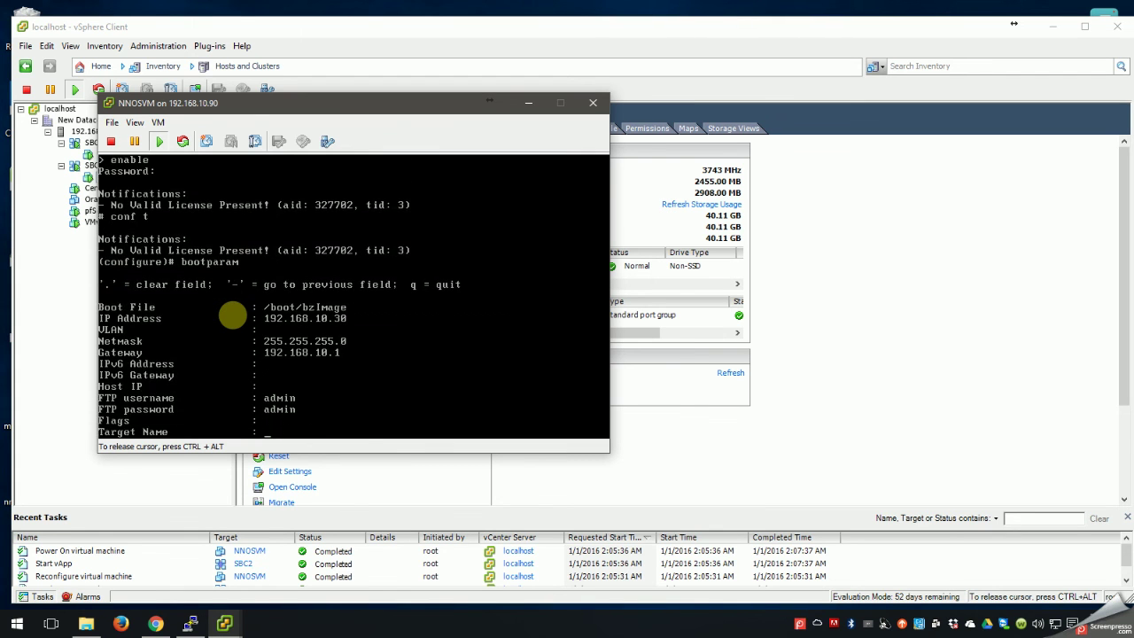
key(Return)
key(Return)
key(Return)
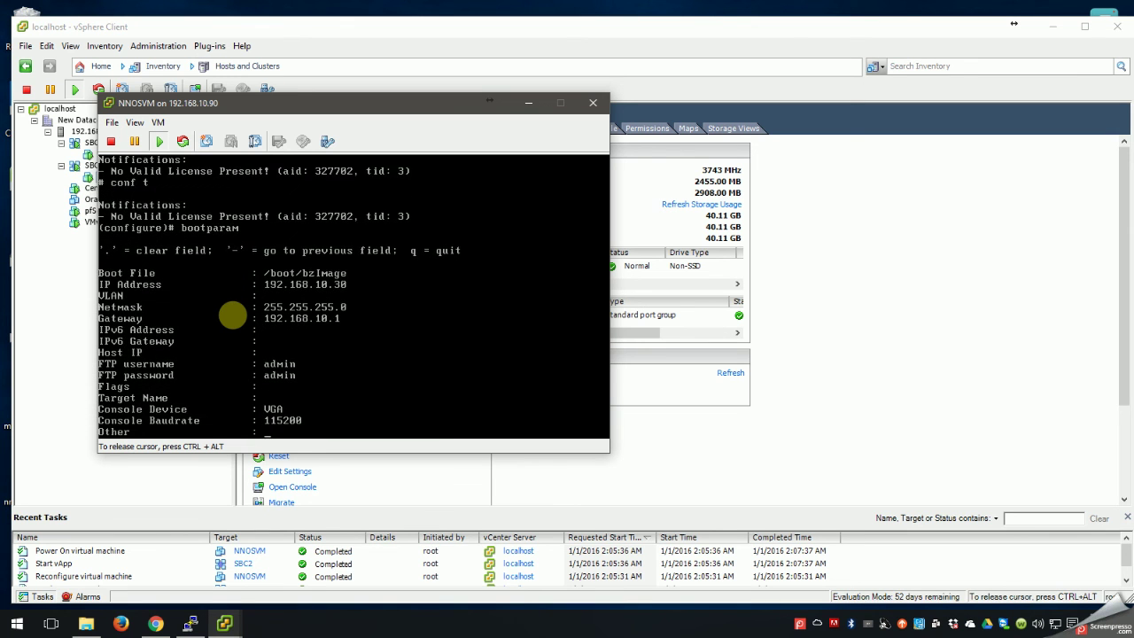
key(Return)
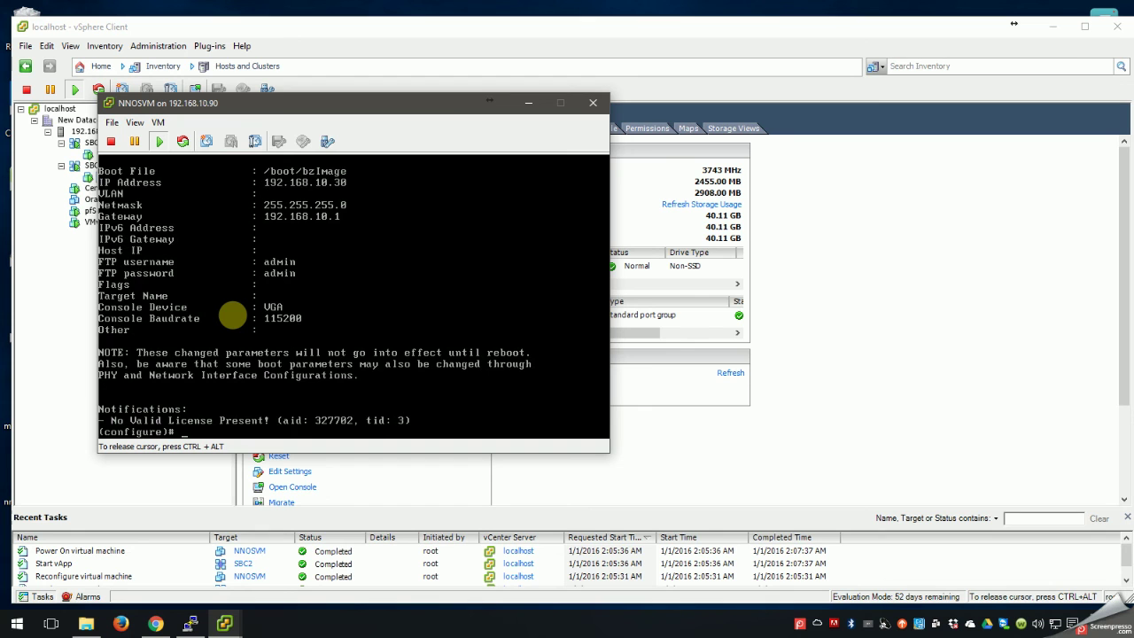
Exit configuration mode, save the SBC configuration, and confirm a reboot.
text(exit)
key(Return)
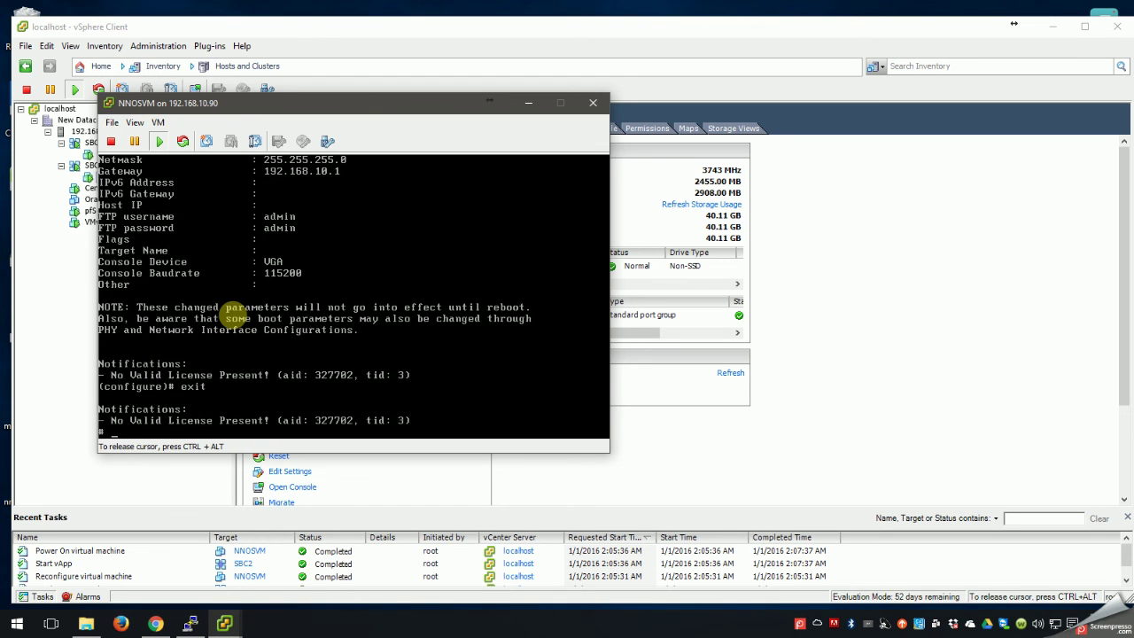
text(save)
key(Return)
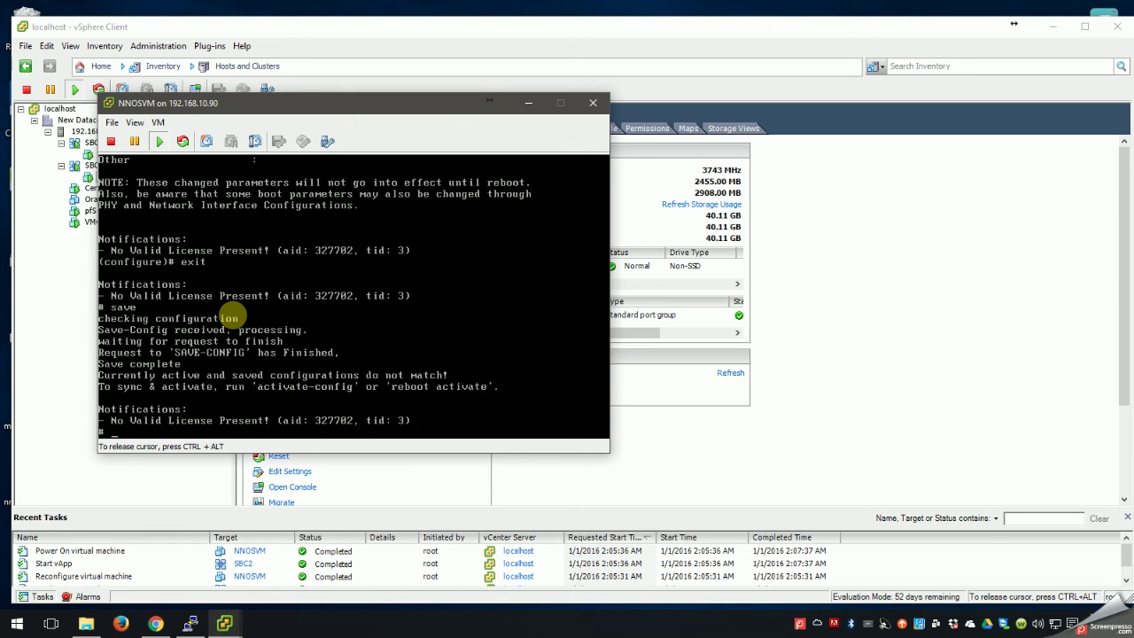
text(reboot)
key(Return)
text(y)
key(Return)
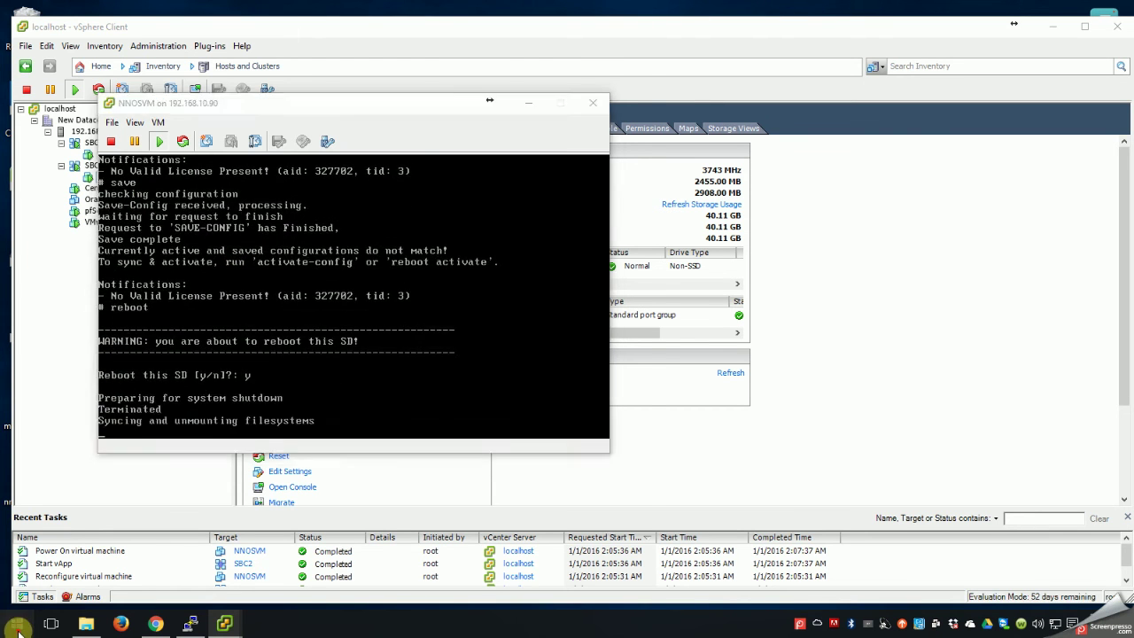
Launch Command Prompt via Start and enter 'ping -t 192.168.10.30'.
click(20, 625)
text(cmd)
key(Return)
text(ping)
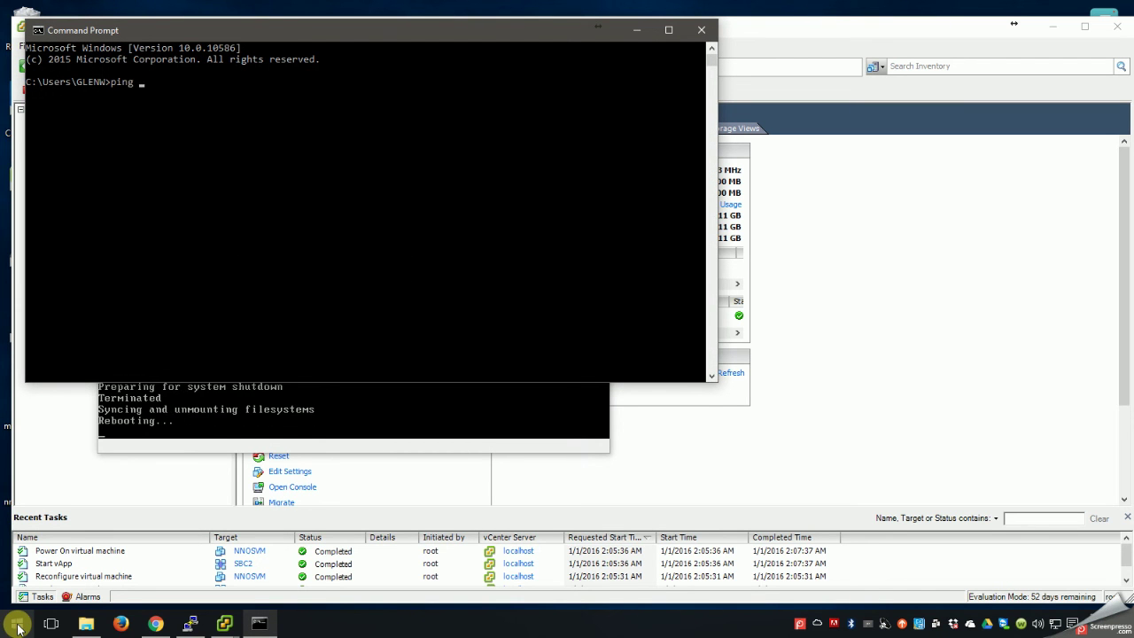
text( -t)
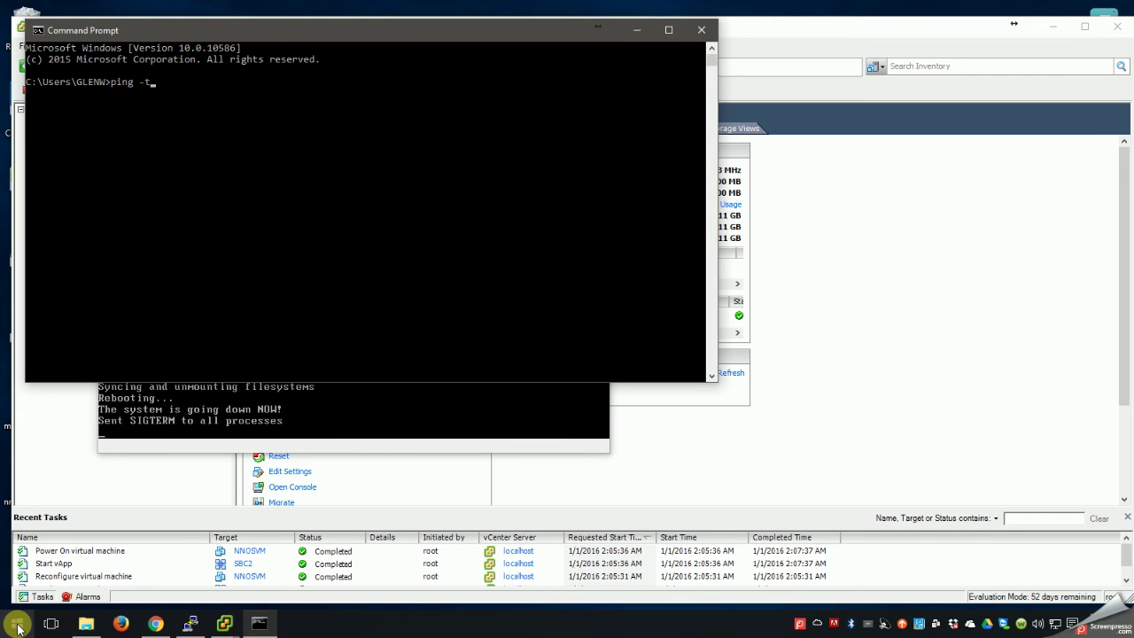
text( 192.1)
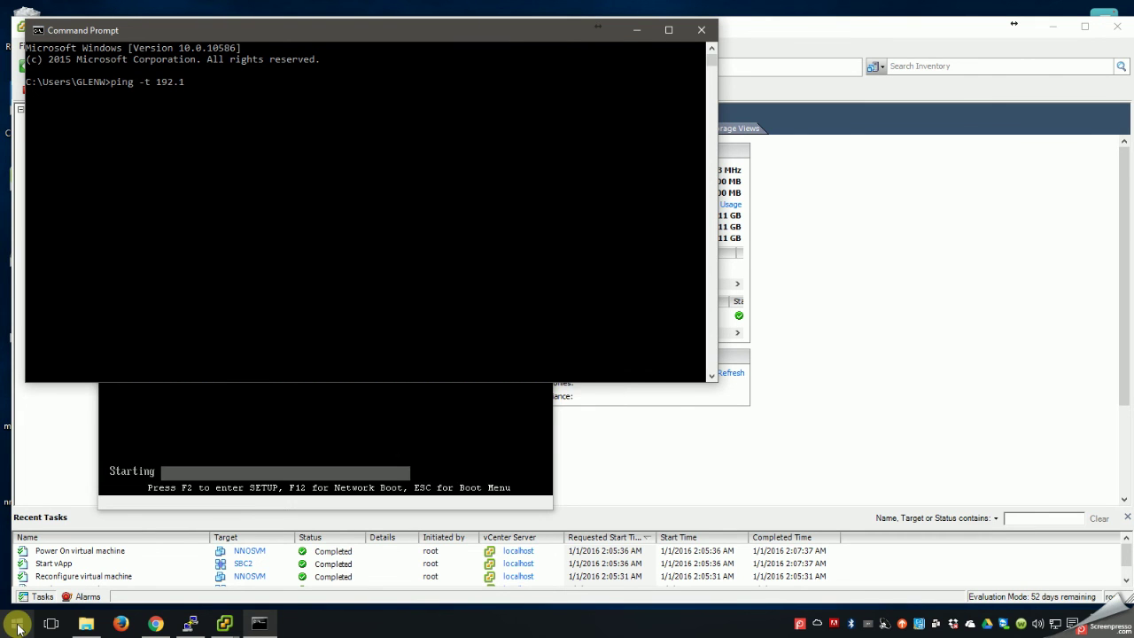
text(68.10.30)
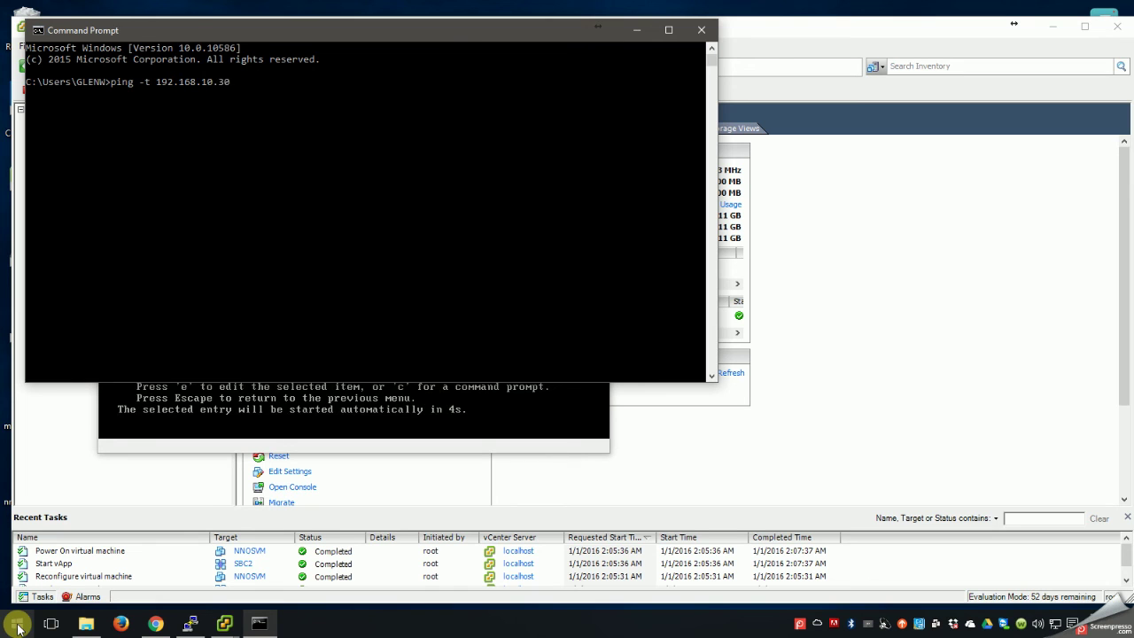
Run the continuous ping to 192.168.10.30 with its window placed beside the VM console.
key(Return)
drag(388, 39, 756, 216)
drag(397, 99, 311, 28)
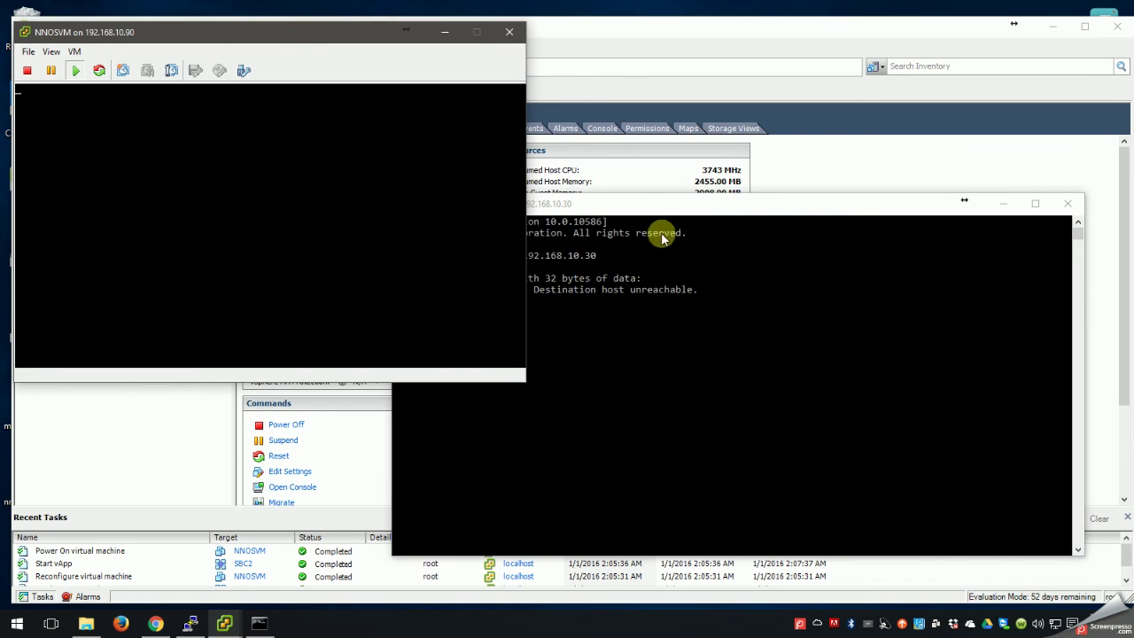
click(676, 210)
drag(676, 210, 706, 172)
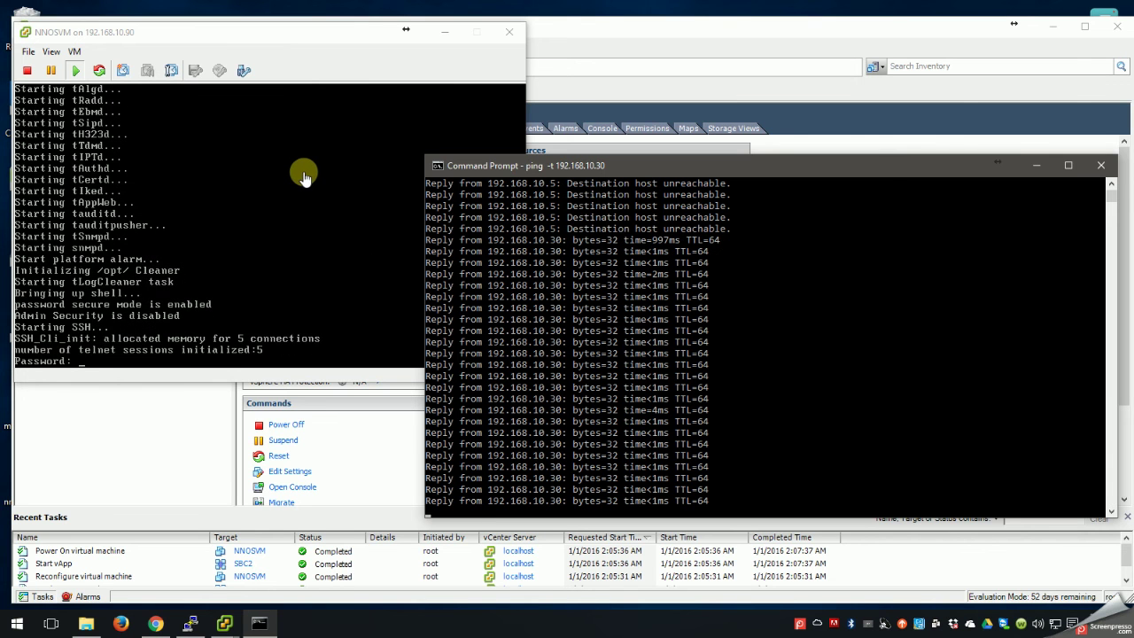
click(189, 623)
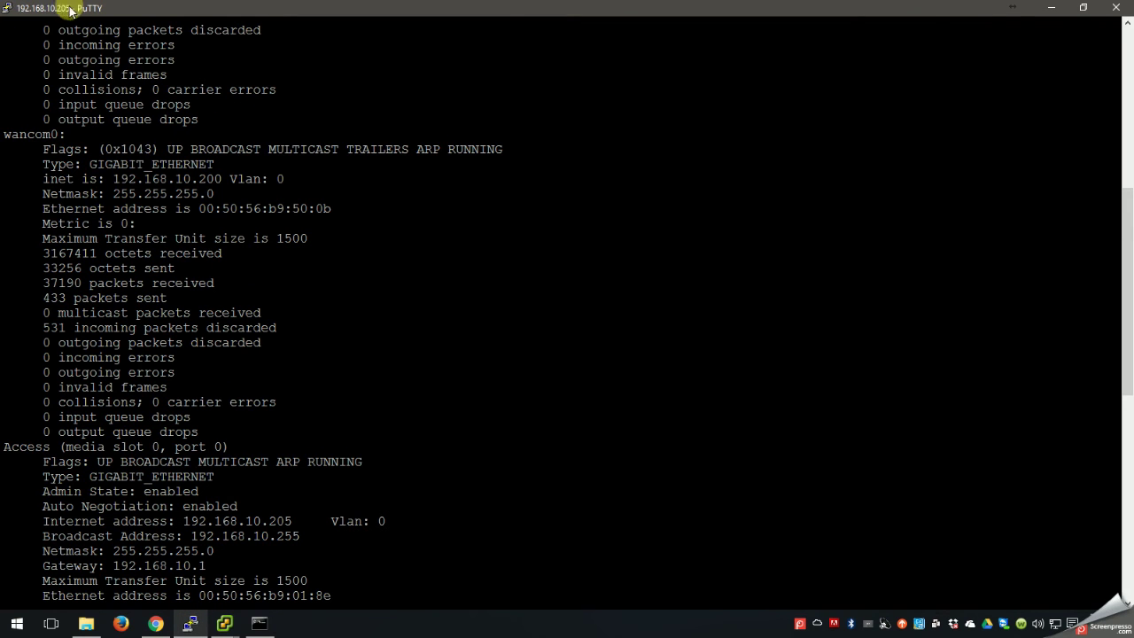
Close the old PuTTY session and try SSH to 192.168.10.30 with a 14-point font; connection refused.
click(1115, 7)
click(576, 361)
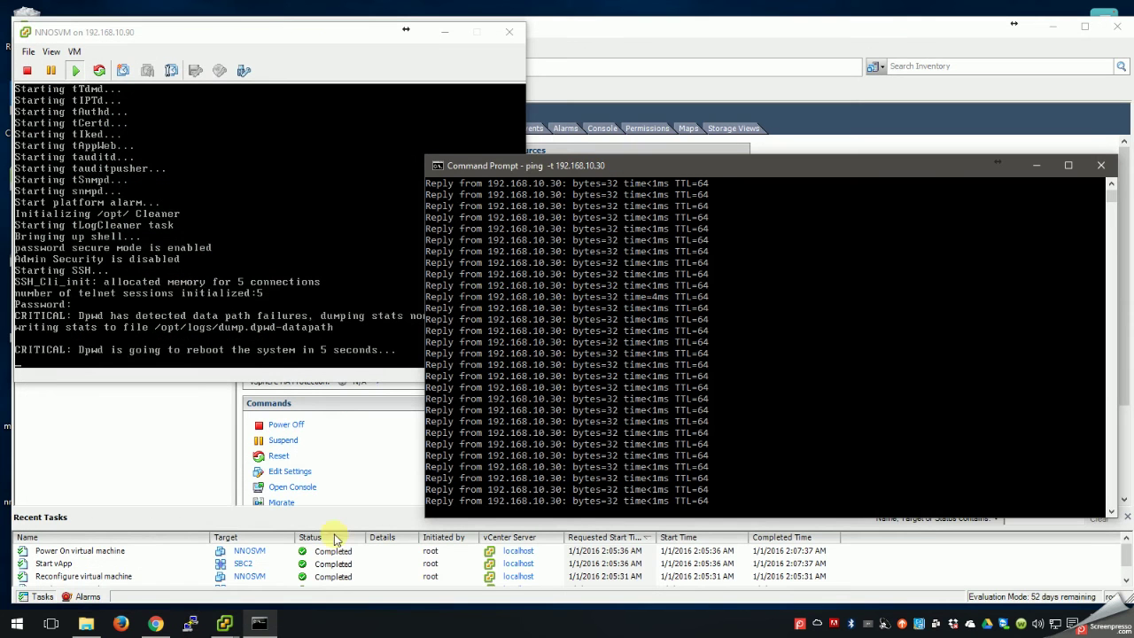
click(192, 625)
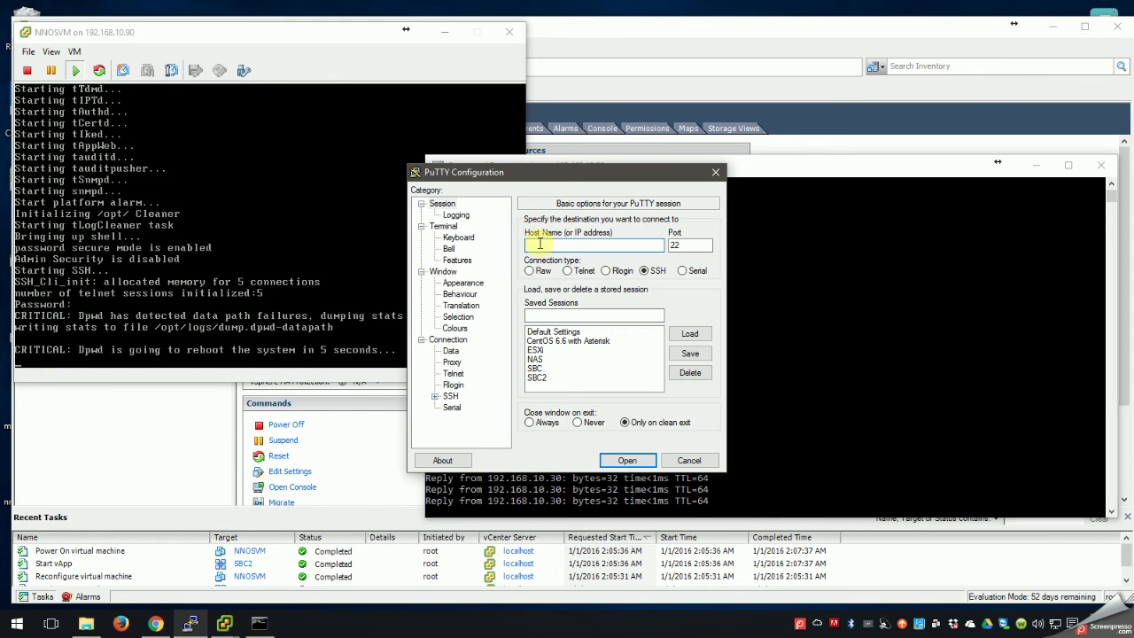
text(192.168.10.30)
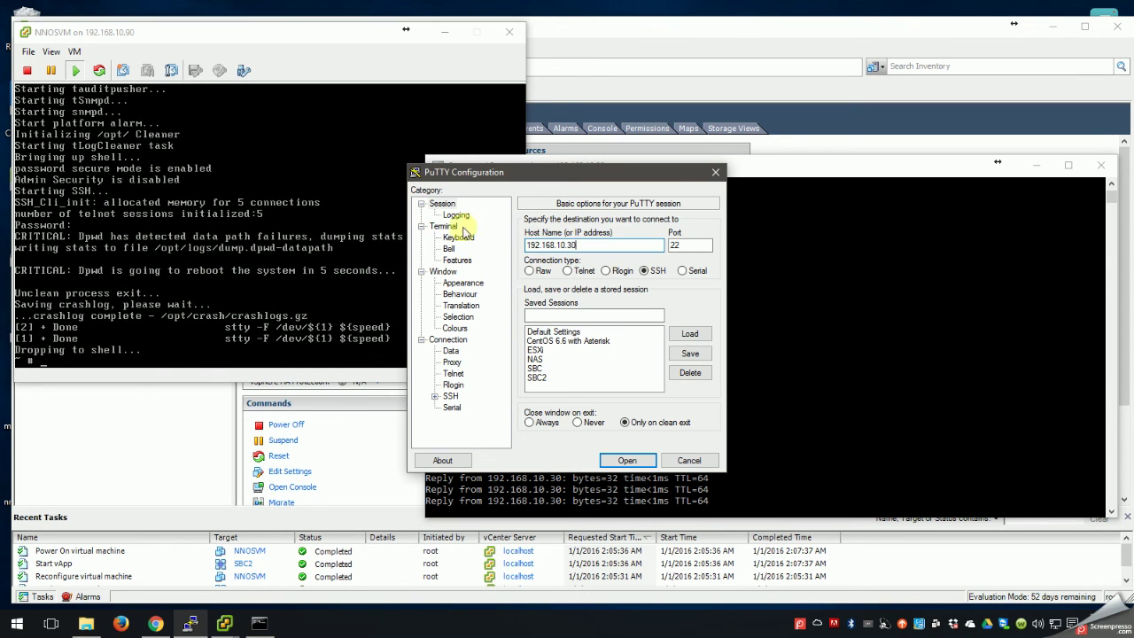
click(454, 282)
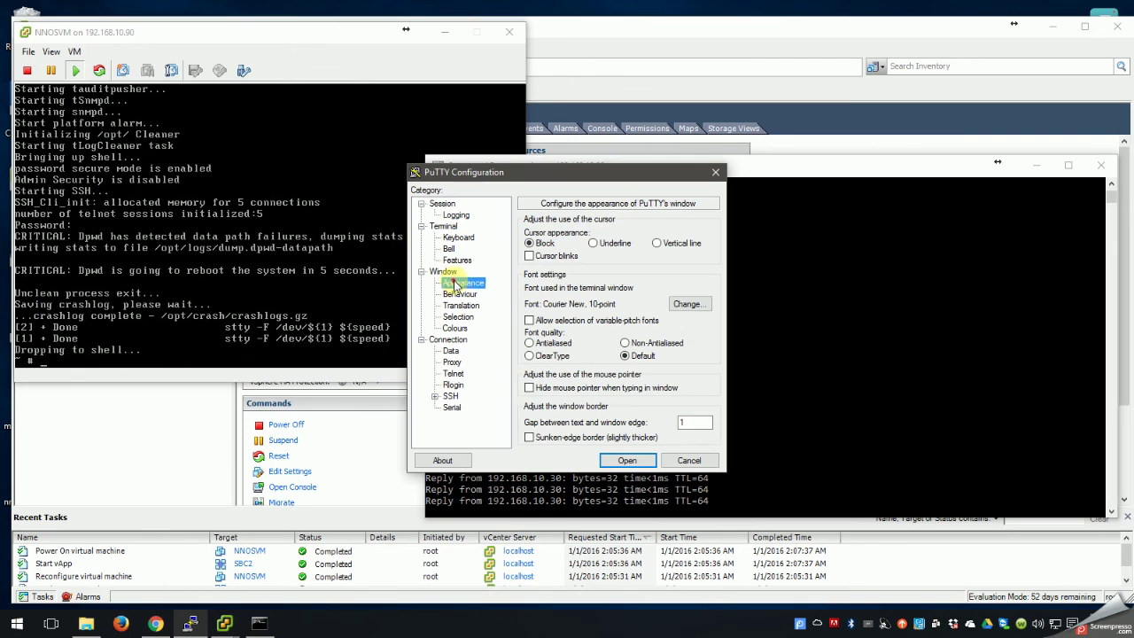
click(682, 305)
click(684, 346)
click(630, 567)
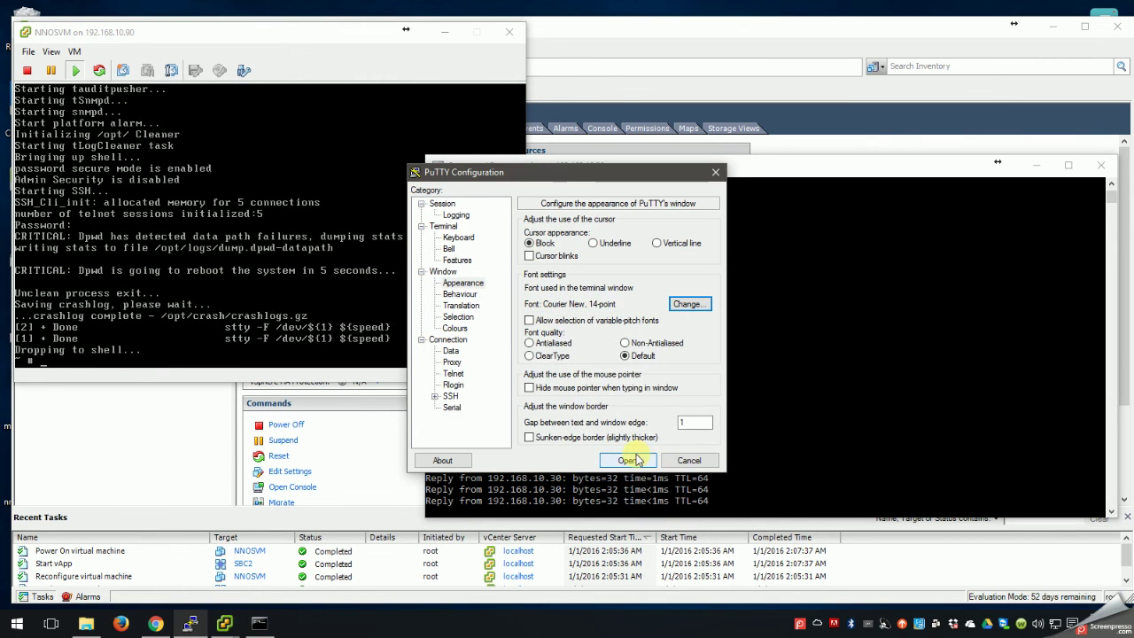
click(630, 460)
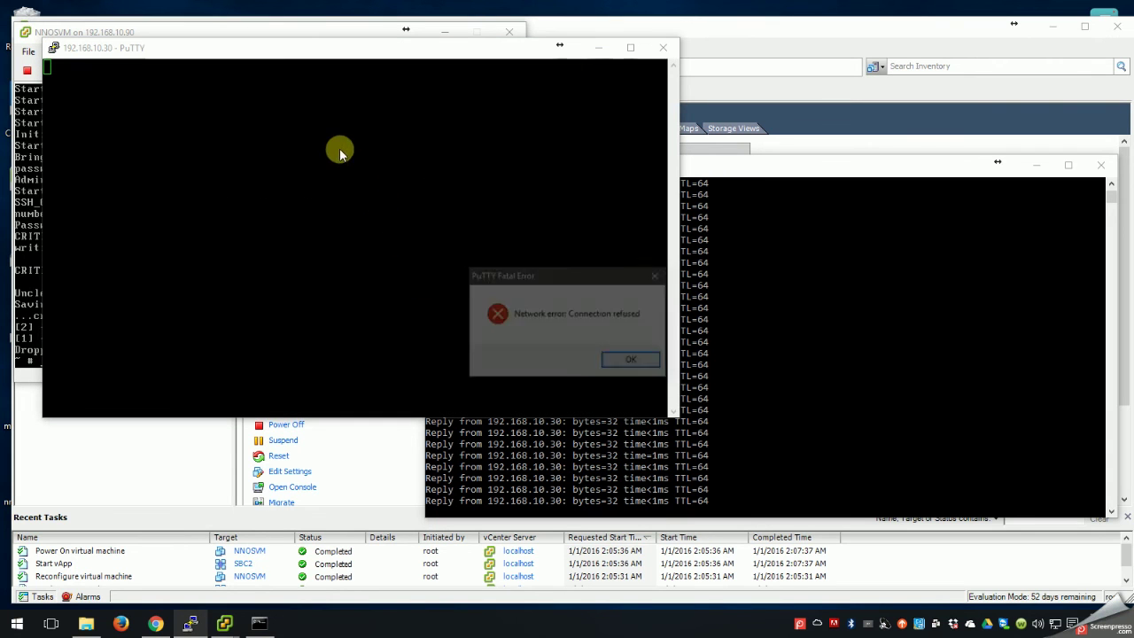
click(633, 370)
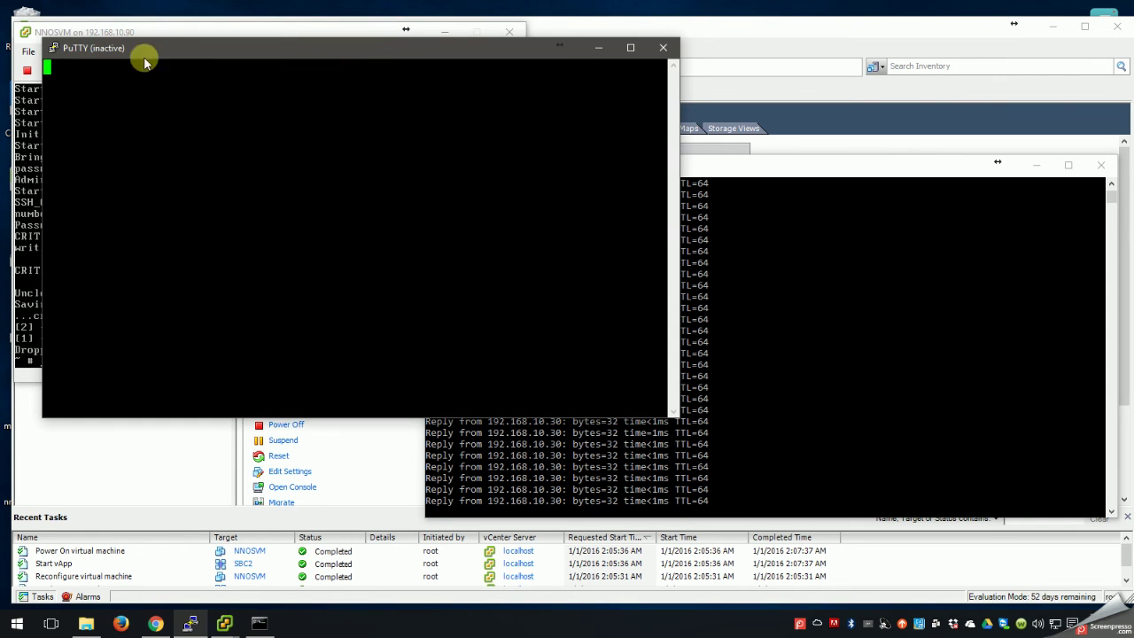
Retry a new PuTTY session to 192.168.10.30, dismiss the refusal, and move the dead window aside.
click(54, 47)
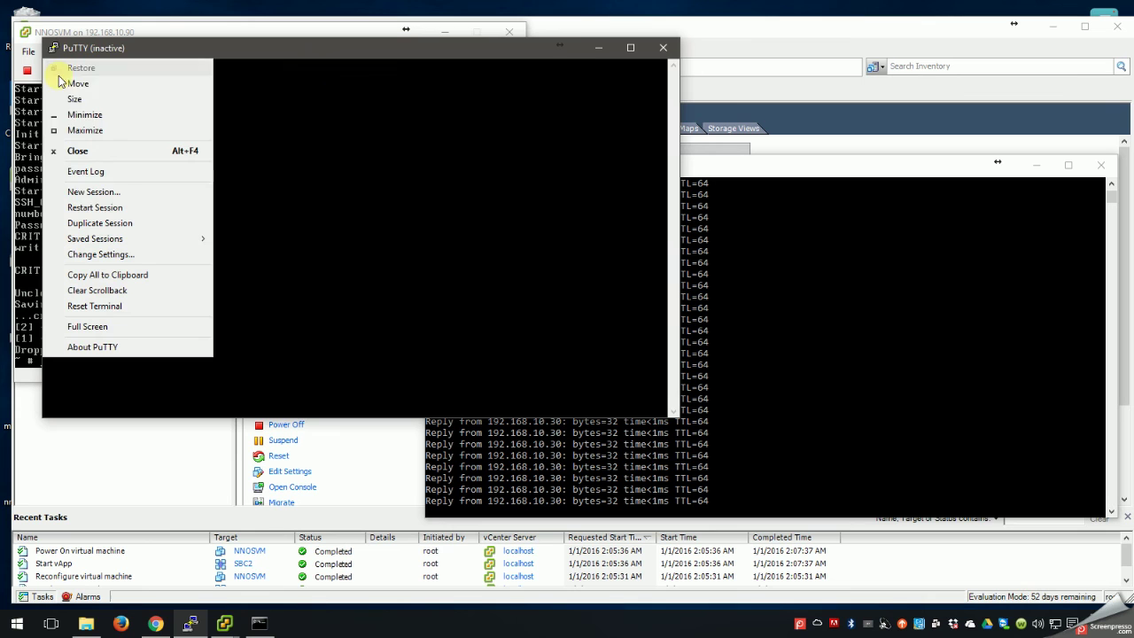
click(81, 192)
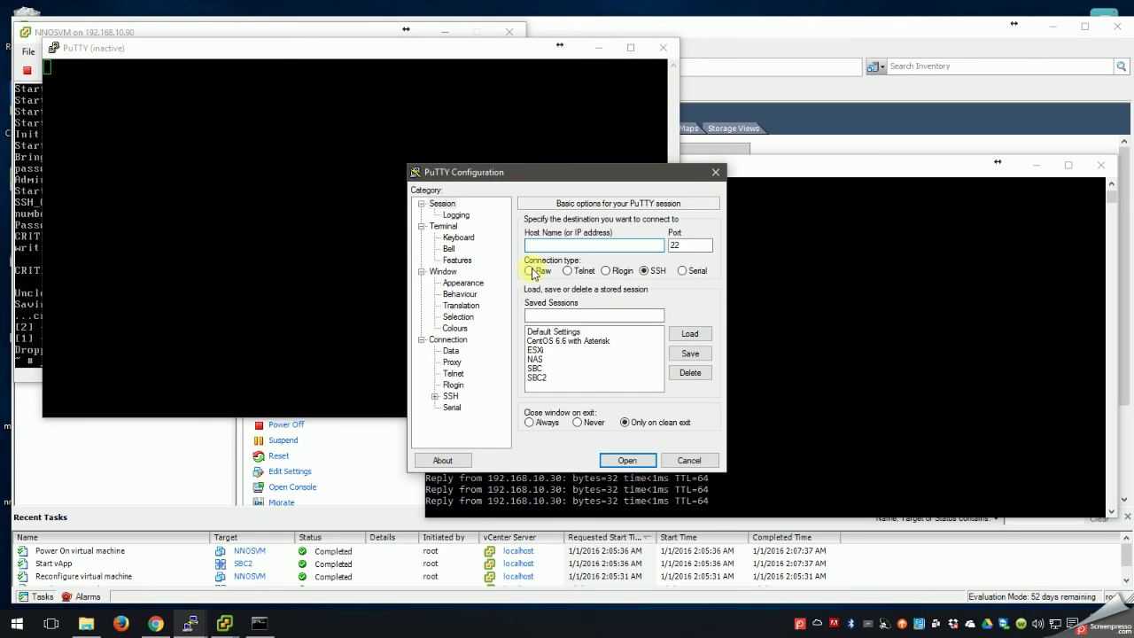
text(192.168.10.30)
click(627, 459)
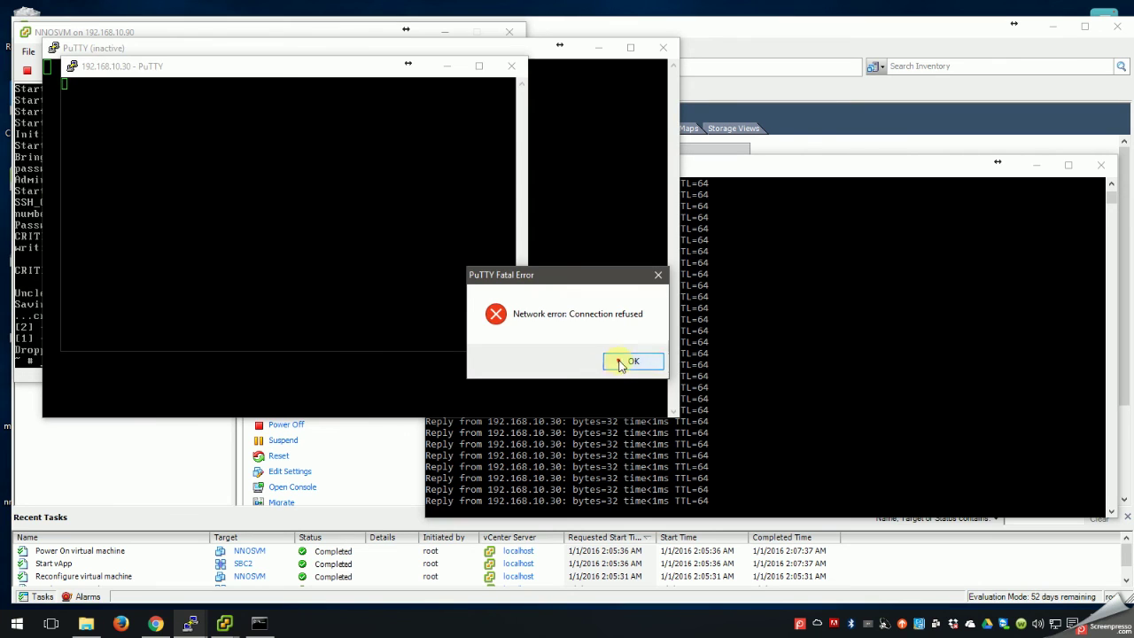
click(637, 361)
drag(380, 63, 476, 142)
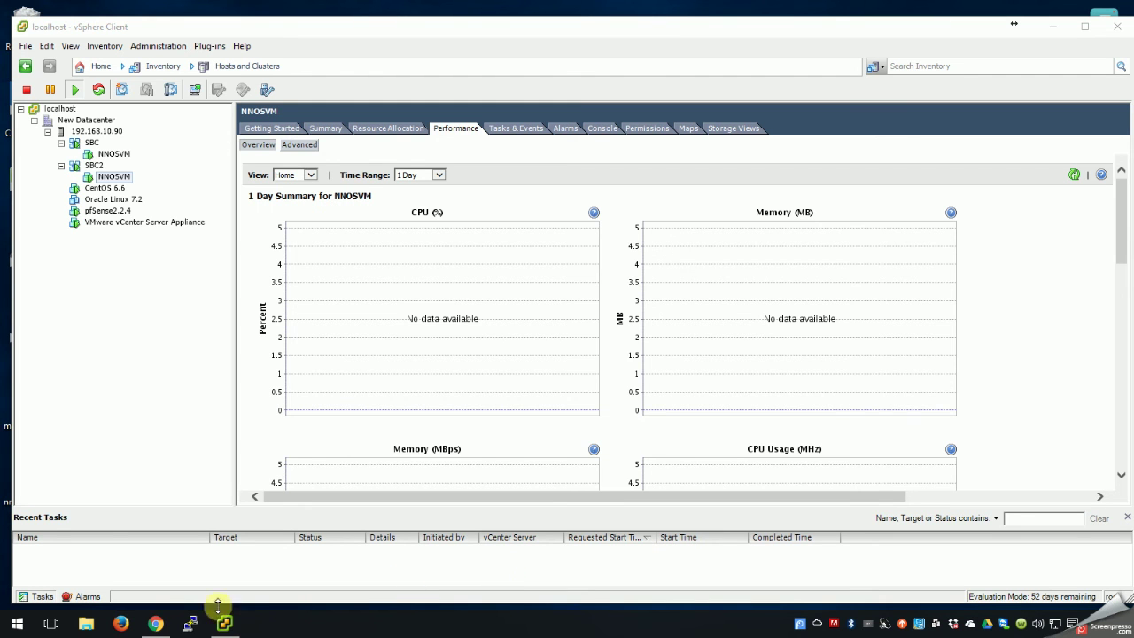
Load the saved SBC2 profile in PuTTY and connect via SSH to 192.168.10.30.
click(191, 625)
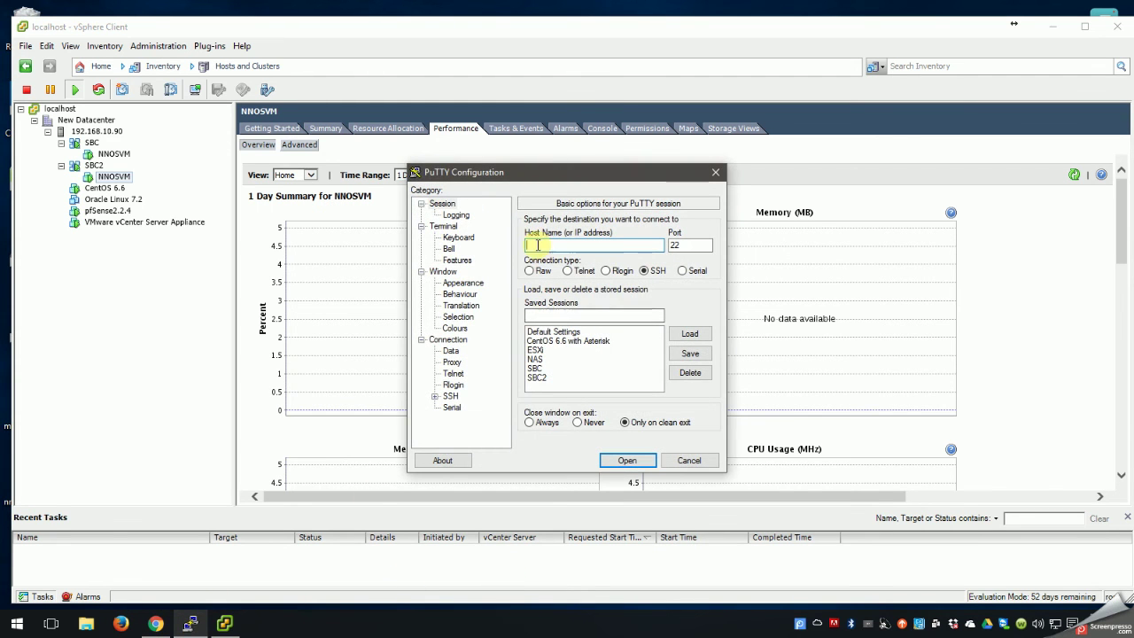
click(538, 378)
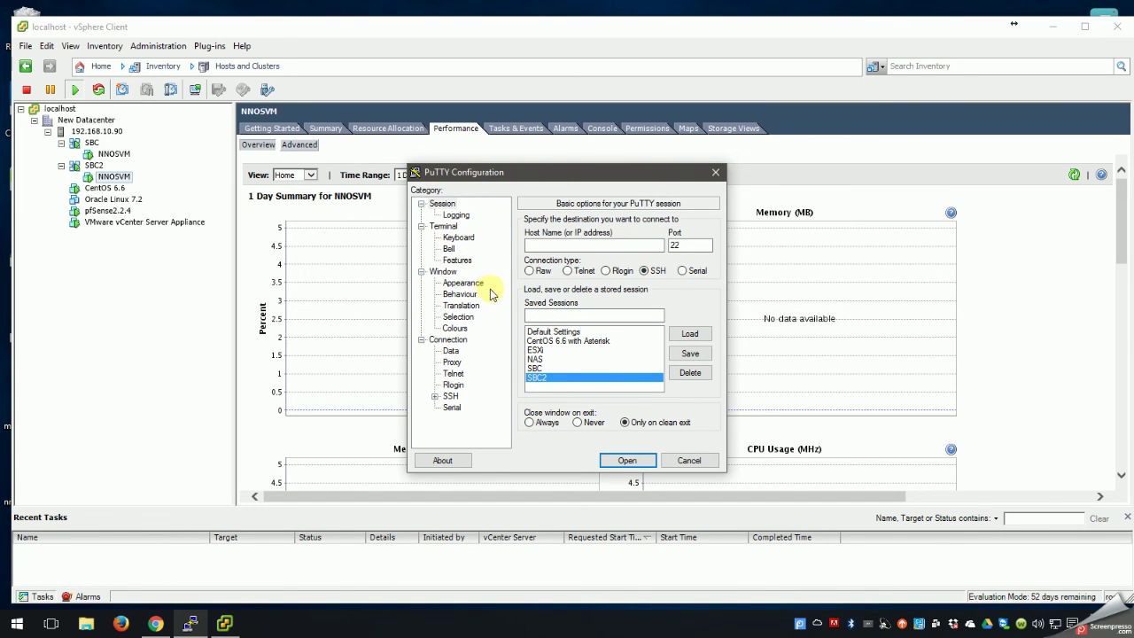
click(684, 334)
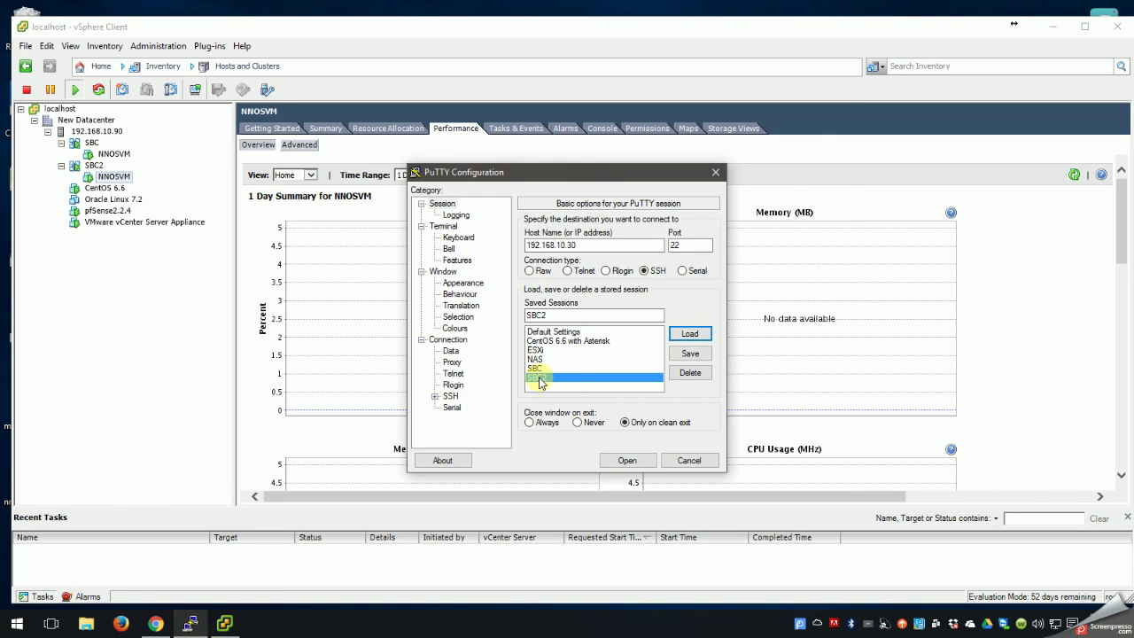
click(627, 460)
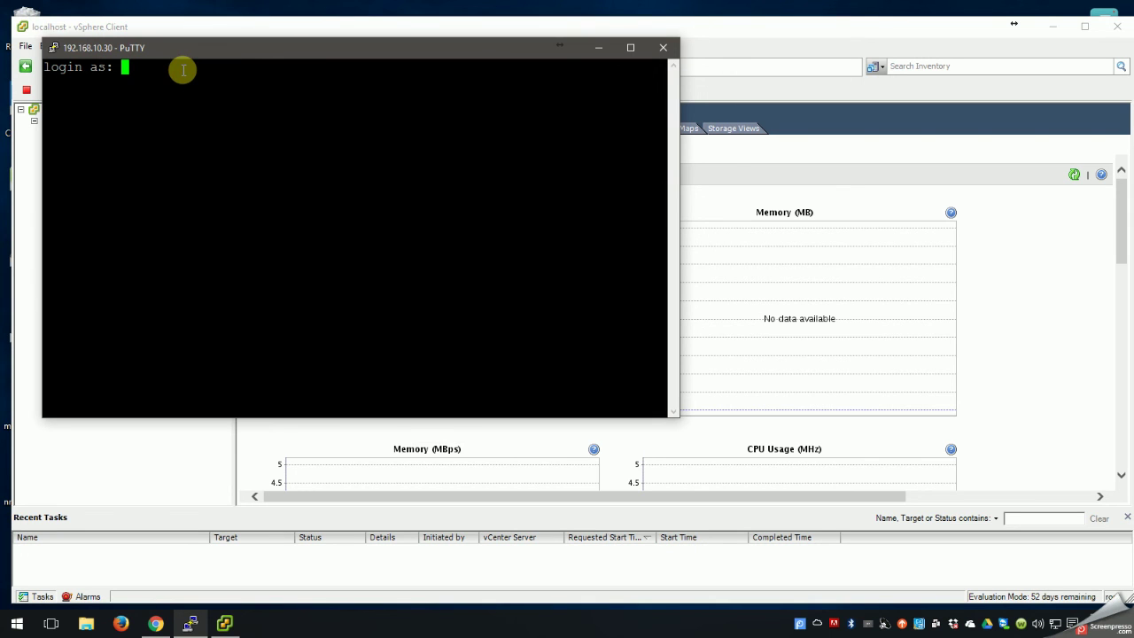
Log in as admin, re-entering the password after the first attempt is denied.
text(admin)
key(Return)
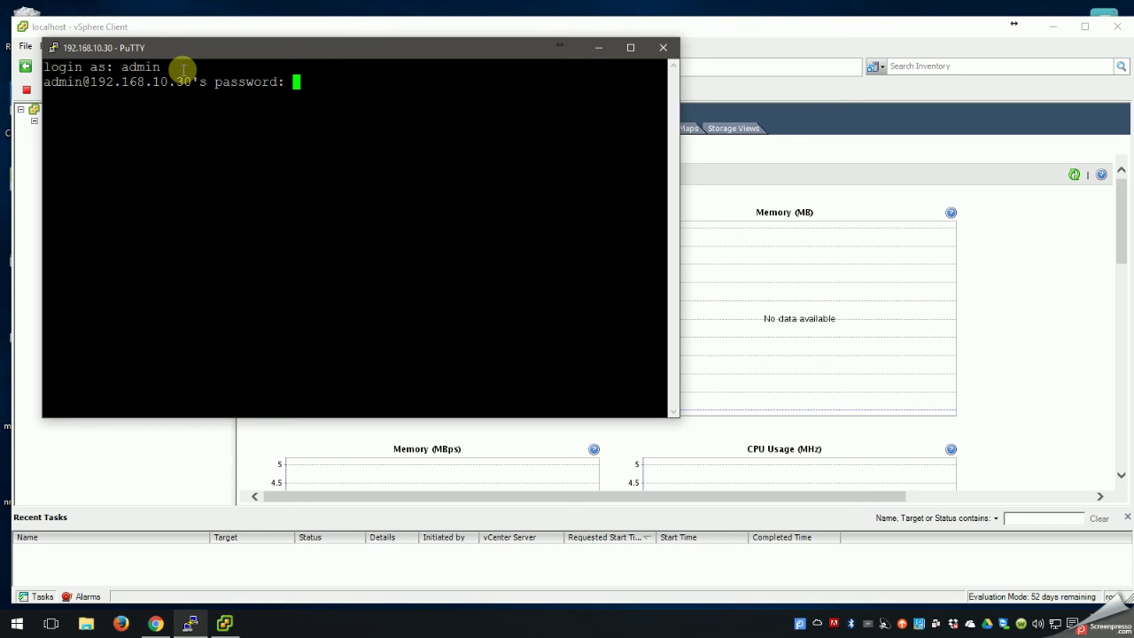
key(Return)
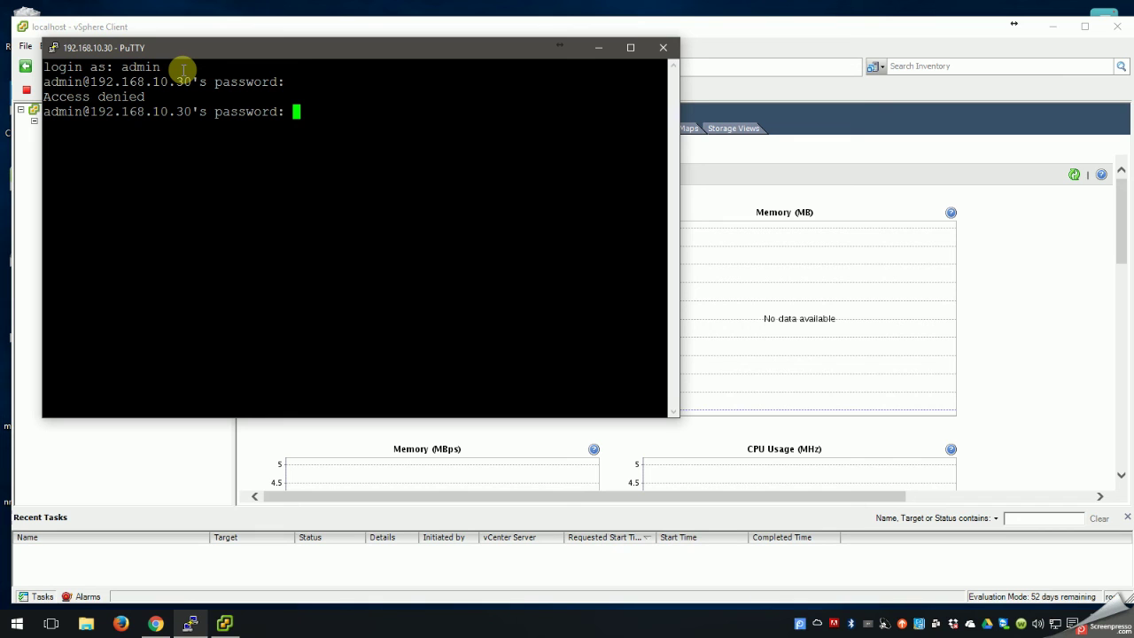
text(q)
key(Return)
text(q)
key(Return)
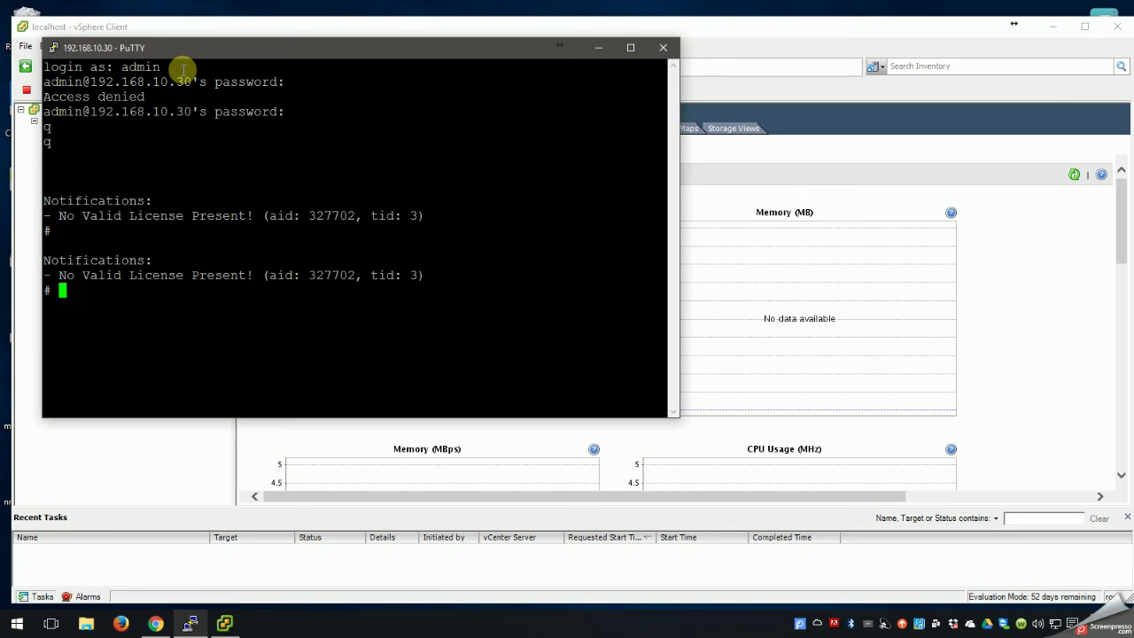
Maximize the PuTTY window and enter configuration mode with 'conf t'.
click(630, 47)
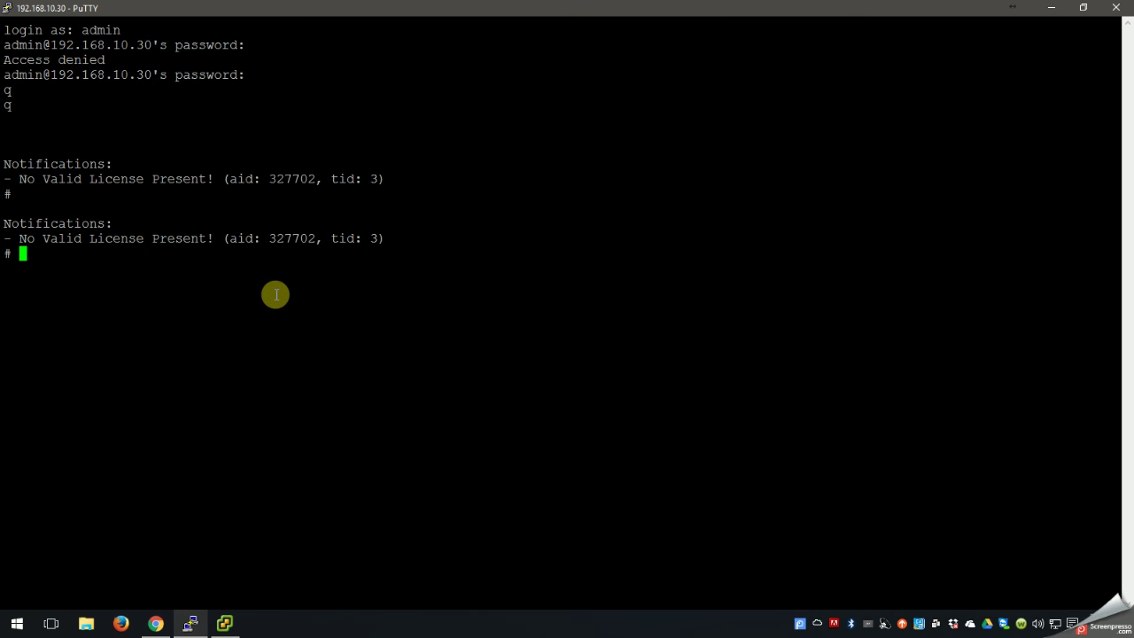
text(conf t)
key(Return)
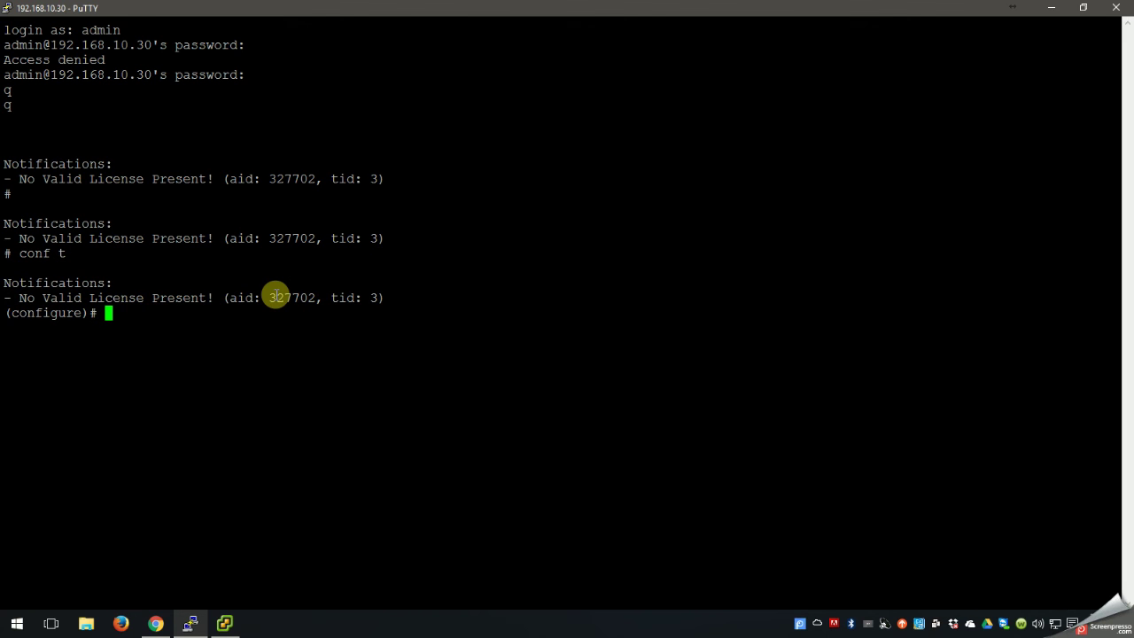
Use Tab completion to list configure subcommands, trying bootparam and session-router.
text(boot)
key(Tab)
key(BackSpace)
key(BackSpace)
key(BackSpace)
key(BackSpace)
key(BackSpace)
key(BackSpace)
key(BackSpace)
key(BackSpace)
key(BackSpace)
key(Tab)
key(BackSpace)
key(BackSpace)
key(BackSpace)
key(BackSpace)
key(BackSpace)
key(BackSpace)
key(BackSpace)
key(BackSpace)
key(BackSpace)
key(BackSpace)
key(Tab)
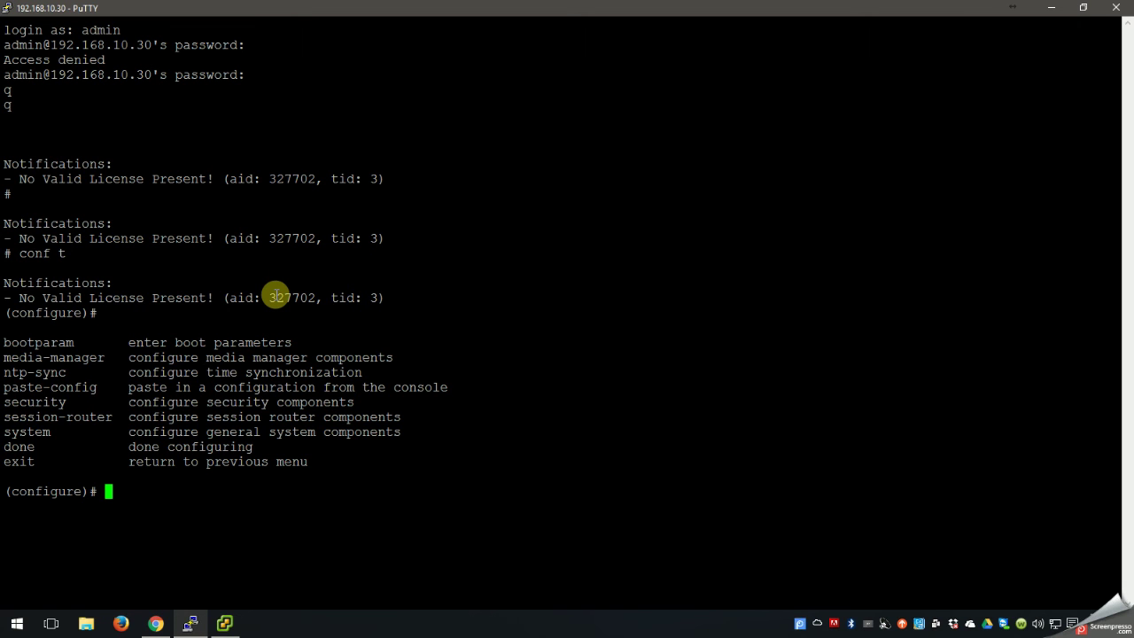
text(se)
key(Tab)
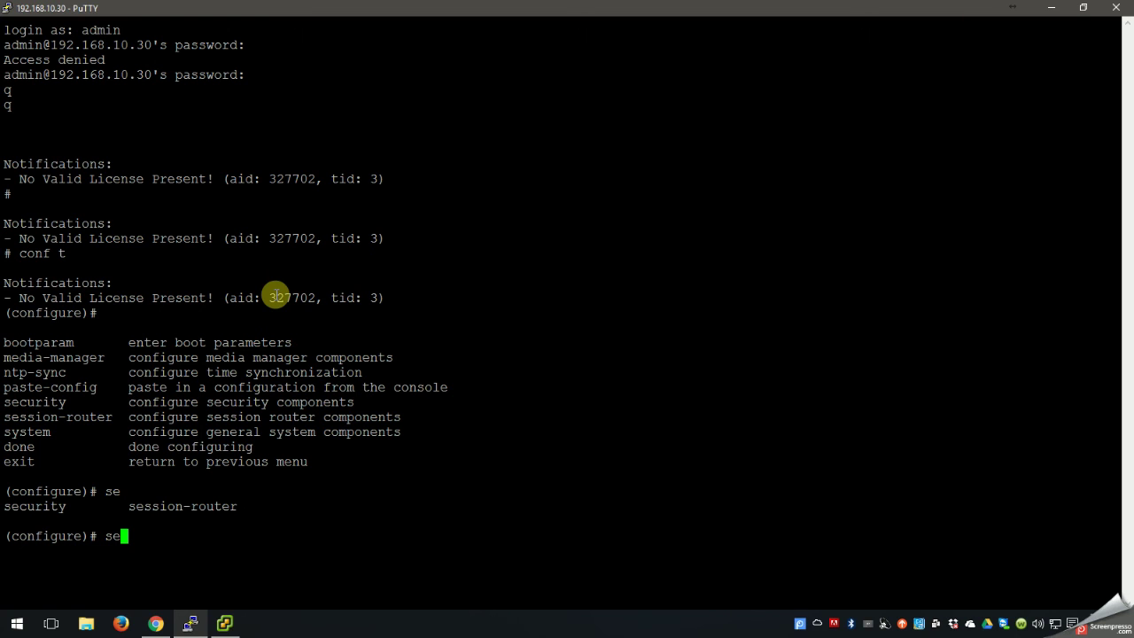
text(s)
key(Tab)
key(BackSpace)
key(BackSpace)
key(BackSpace)
key(BackSpace)
key(BackSpace)
key(BackSpace)
key(BackSpace)
key(BackSpace)
key(BackSpace)
key(BackSpace)
key(BackSpace)
key(BackSpace)
key(BackSpace)
key(BackSpace)
key(BackSpace)
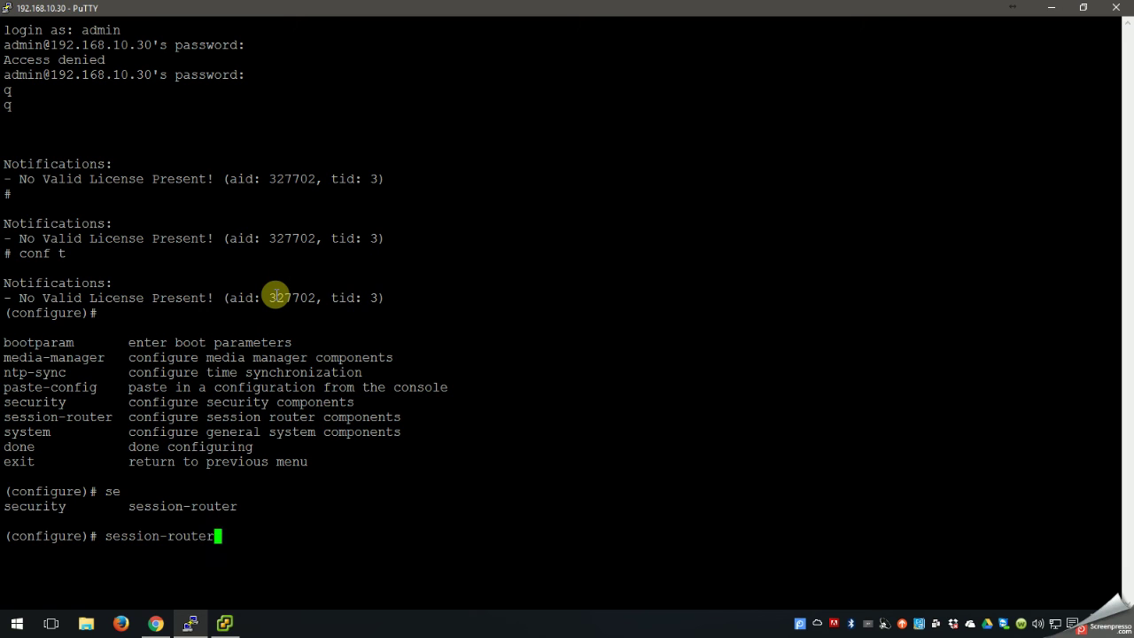
Run bootparam, keeping IP 192.168.10.30, netmask 255.255.255.0 and gateway 192.168.10.1 unchanged.
text(boo)
key(Tab)
key(Return)
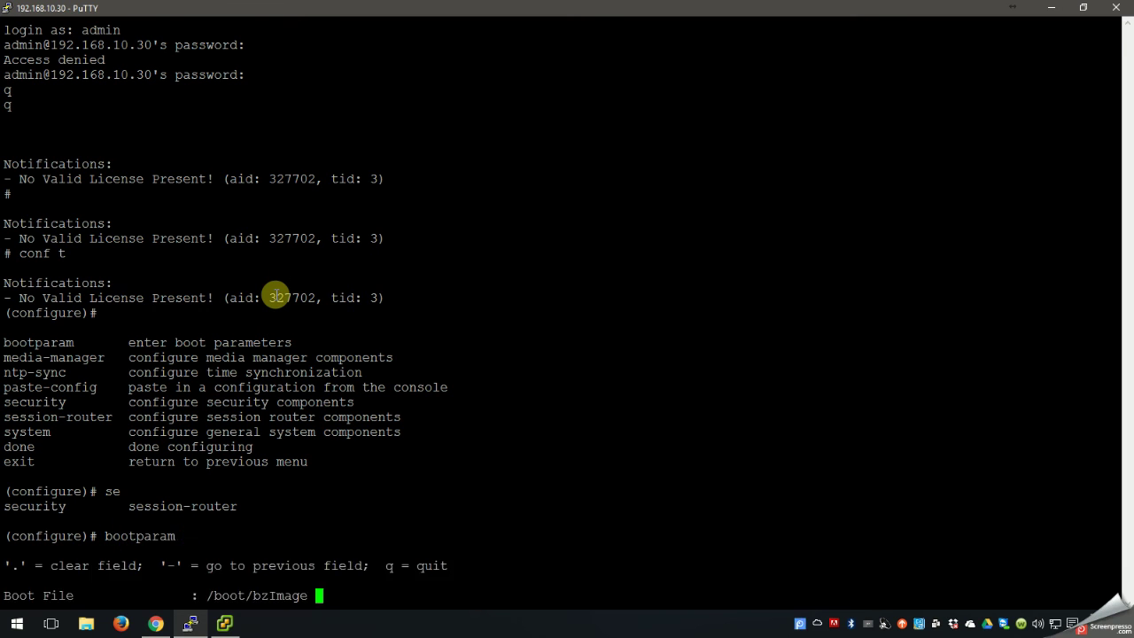
key(Return)
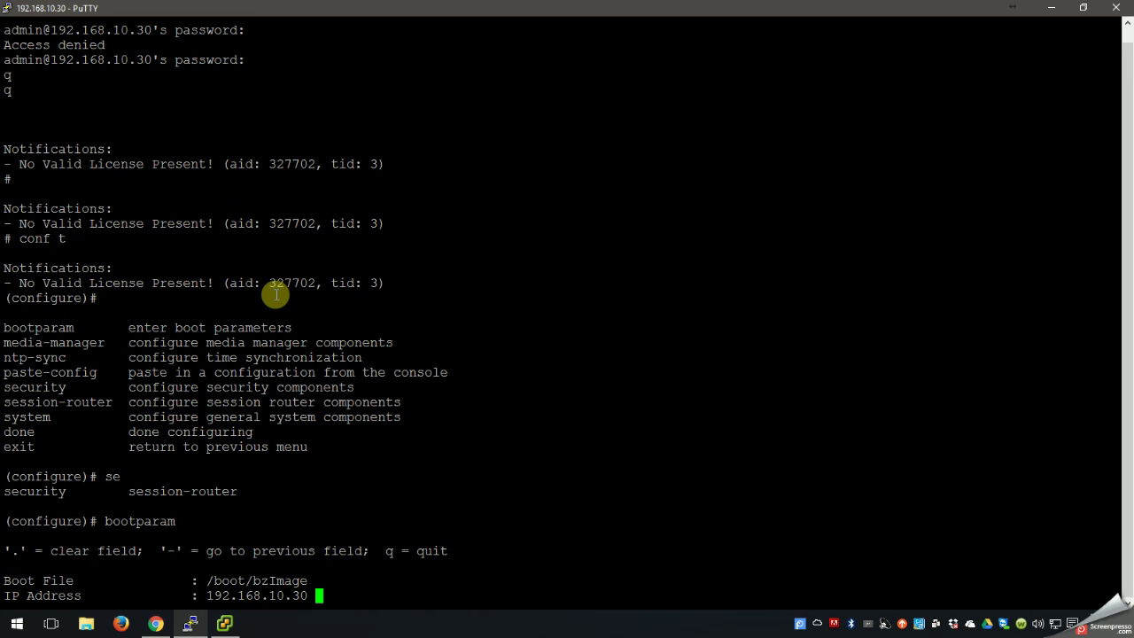
key(Return)
key(Return)
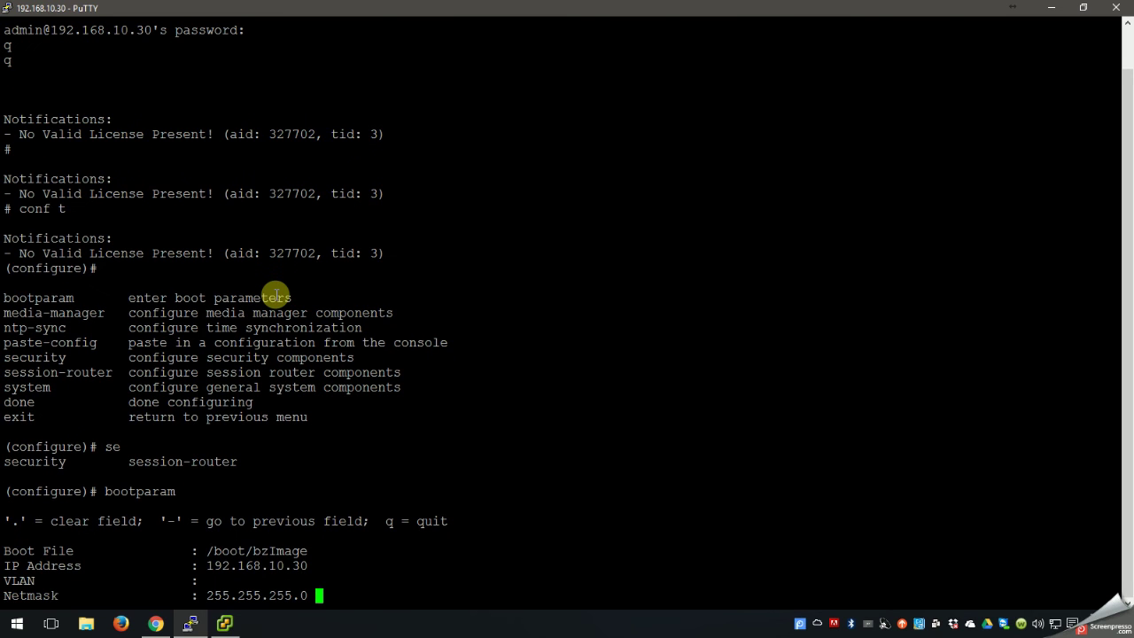
key(Return)
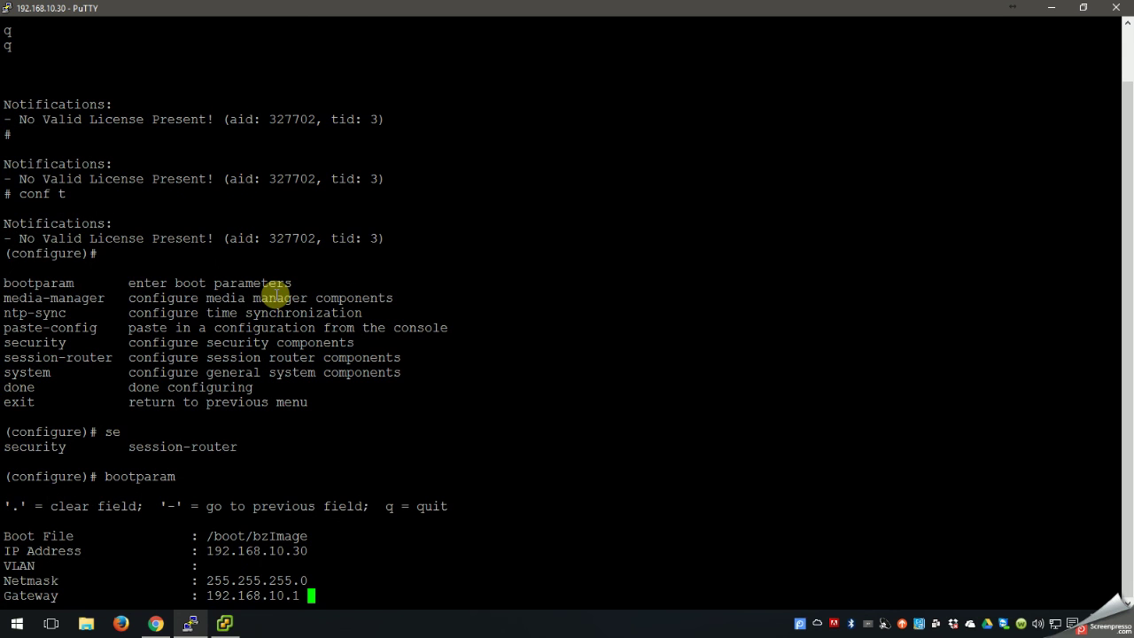
key(Return)
key(Return)
key(Return)
key(Return)
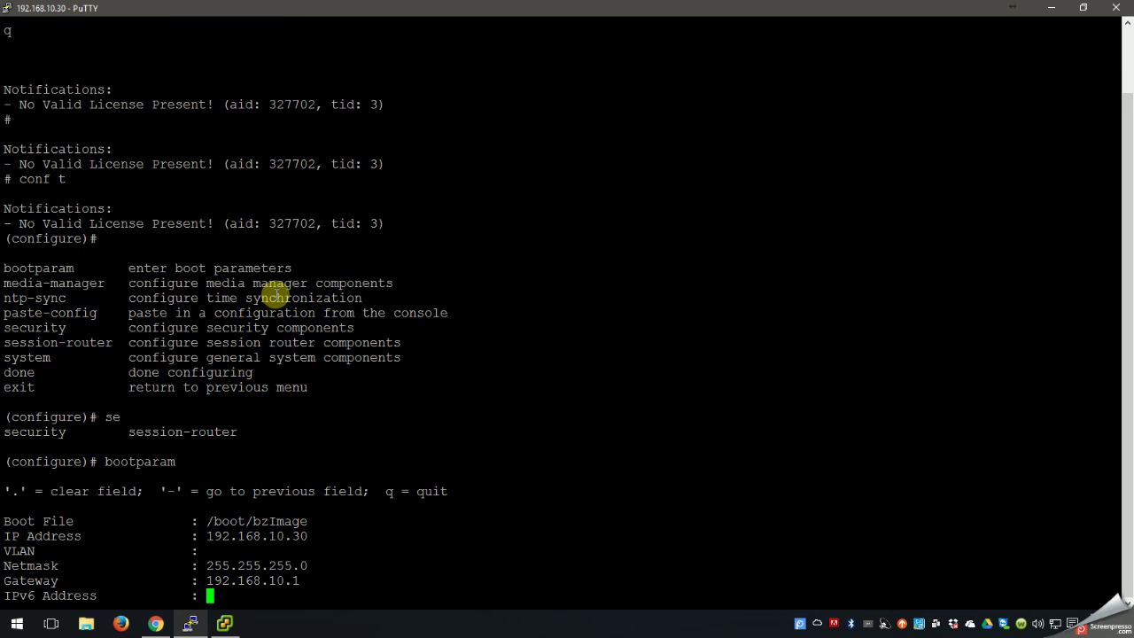
key(Return)
key(Return)
key(Return)
key(Return)
key(Return)
key(Return)
key(Return)
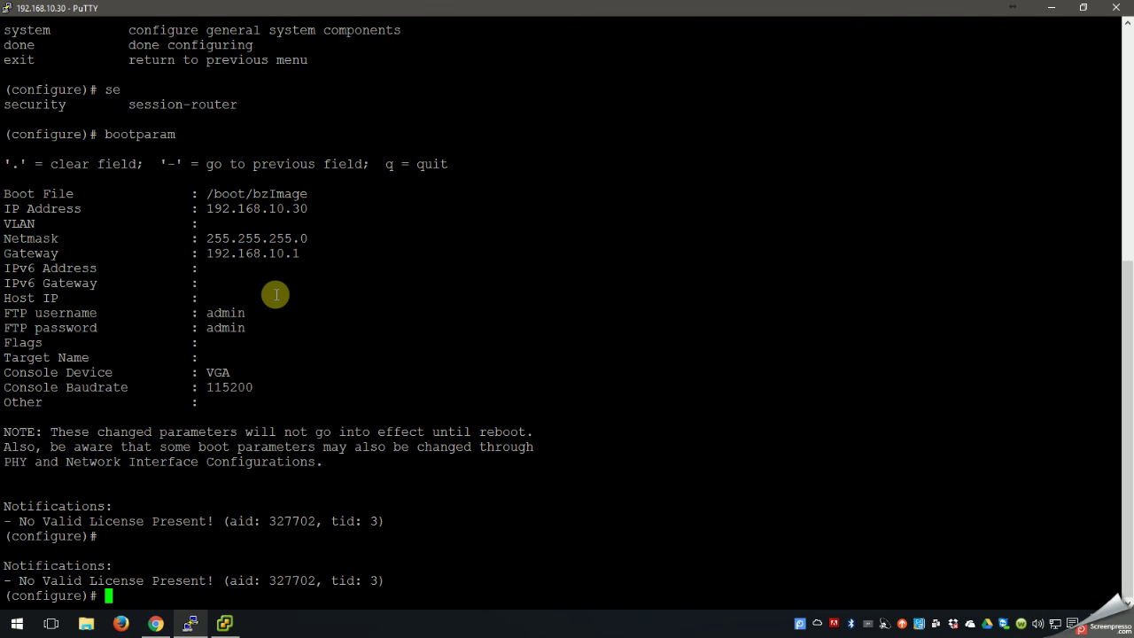
Enter the system configuration branch and list its available commands.
key(question)
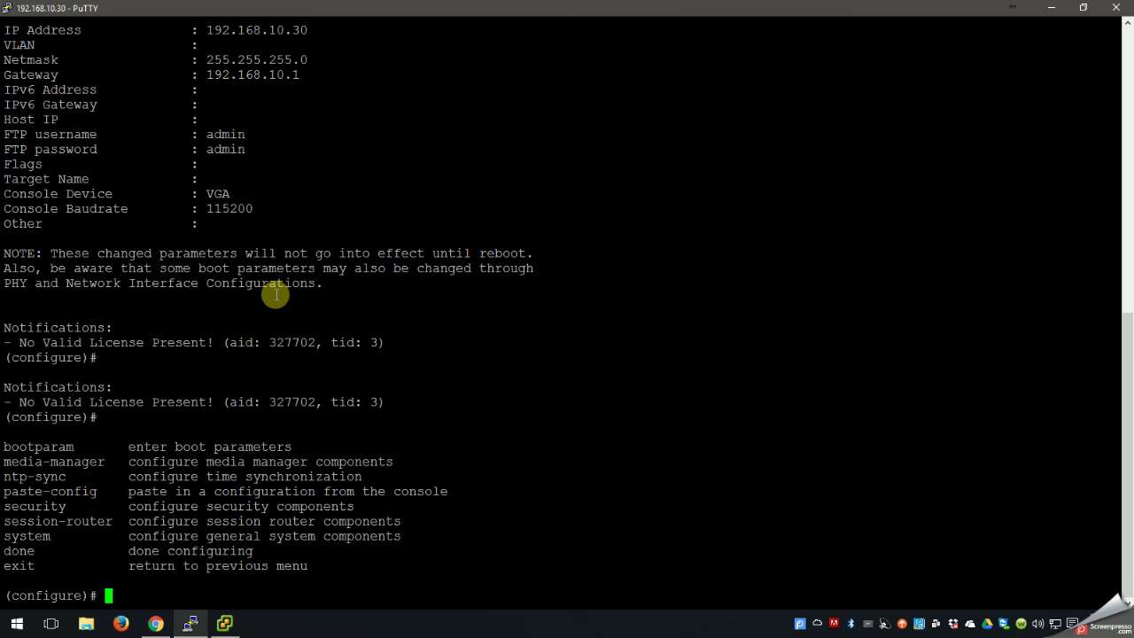
text(system)
key(Return)
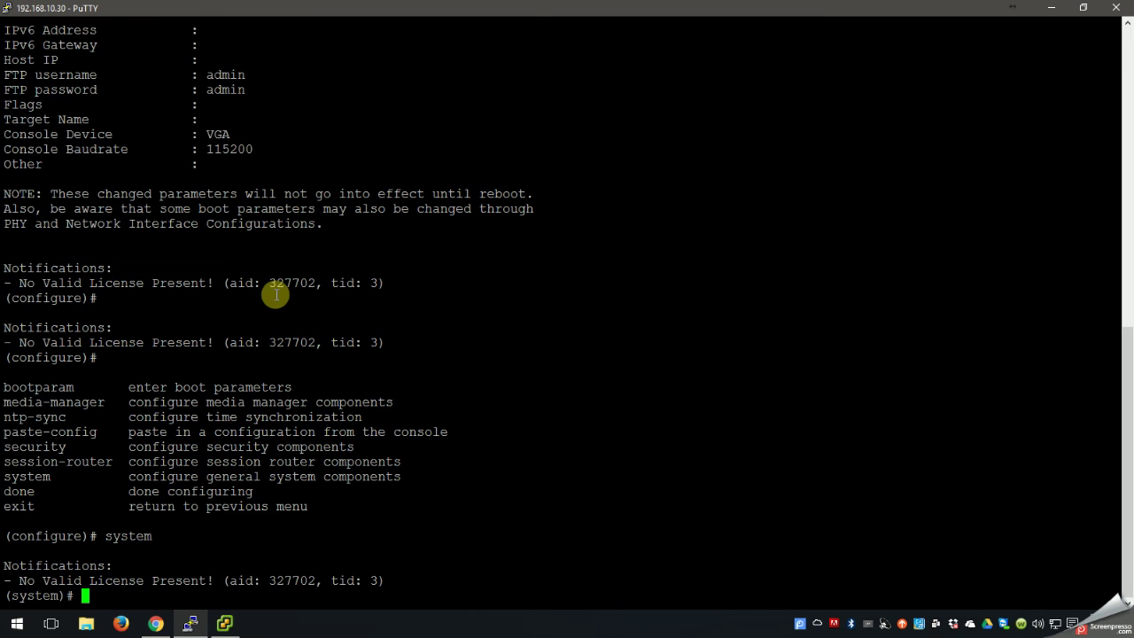
text(set)
key(Tab)
key(BackSpace)
key(BackSpace)
key(BackSpace)
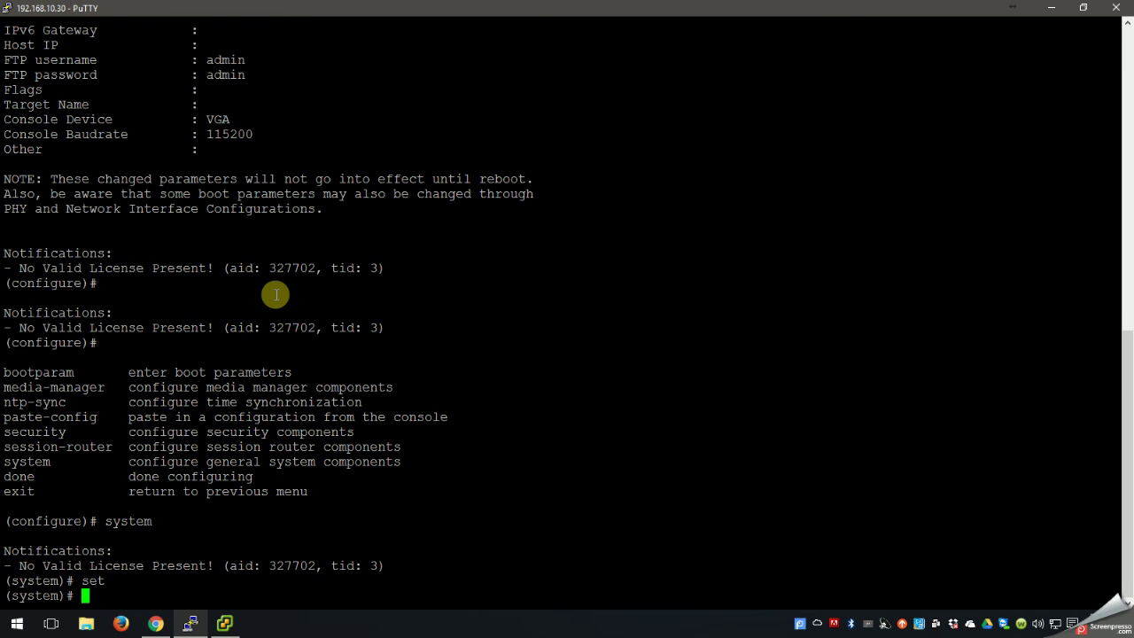
key(question)
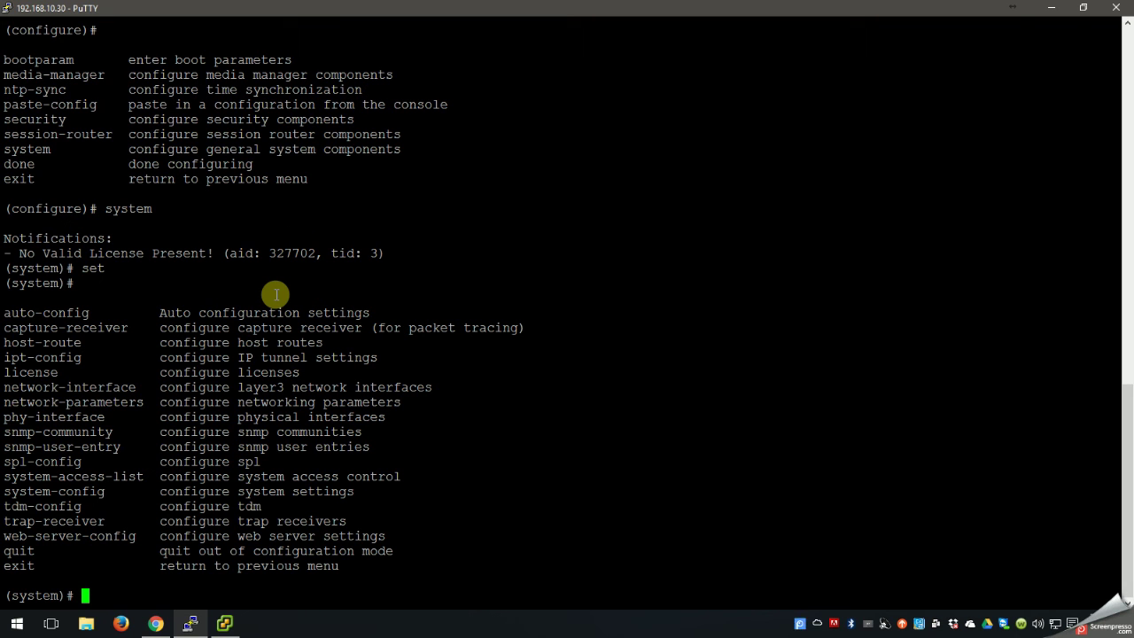
Exit twice to return from configuration mode to the top-level # prompt.
text(exit)
key(Return)
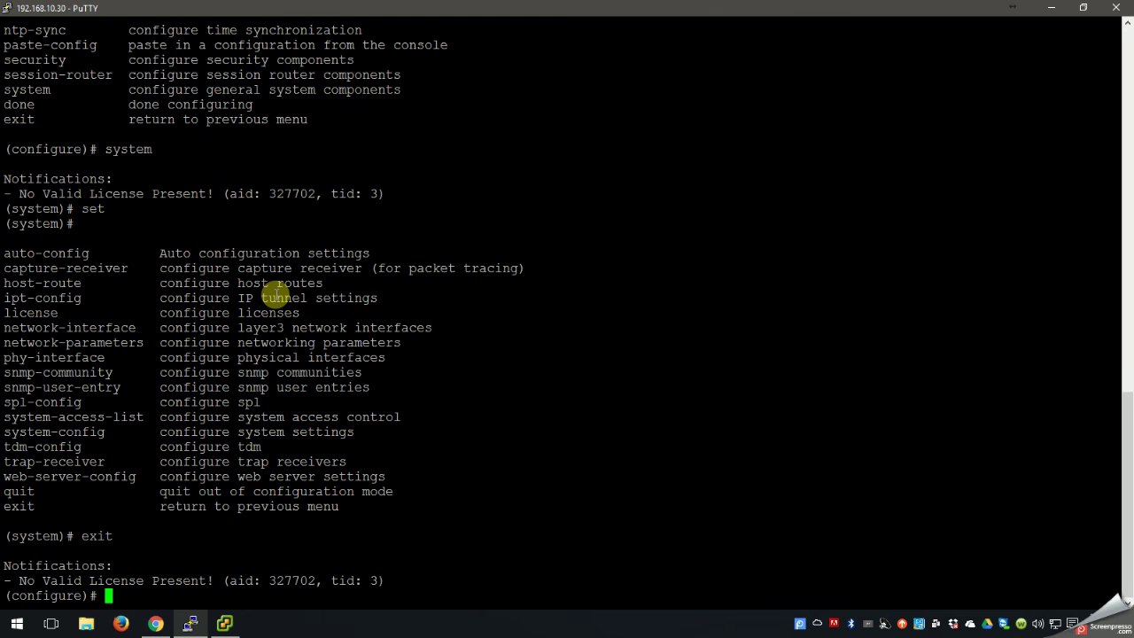
key(Return)
text(exit)
key(Return)
key(Return)
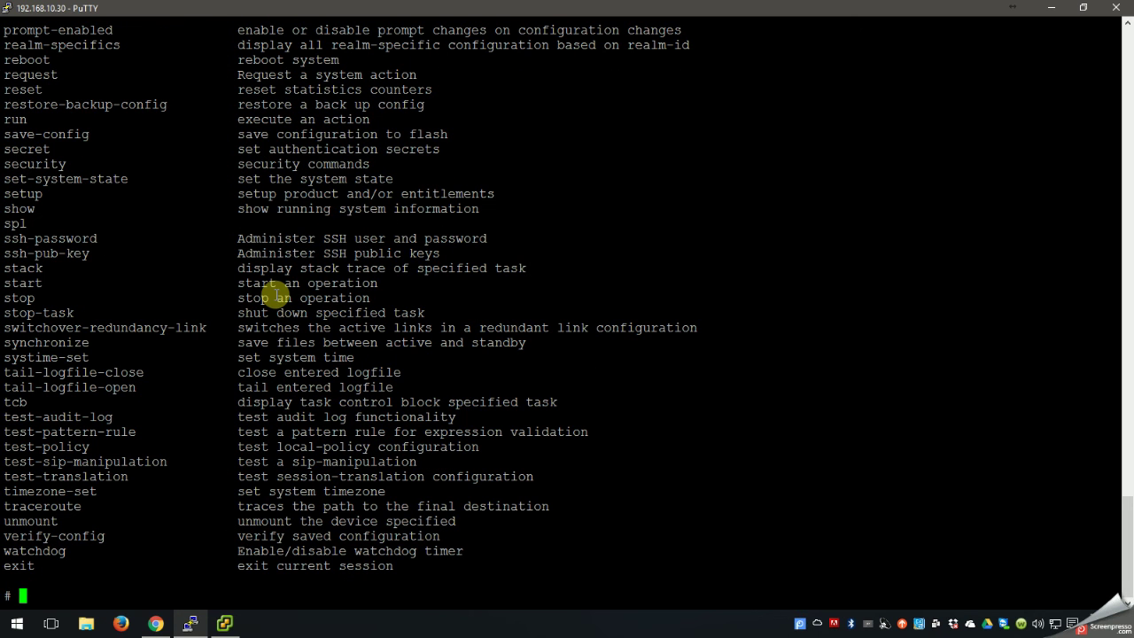
Via 'setup product', modify the product to option 1, Session Border Controller, and save with 's'.
text(setup)
key(Tab)
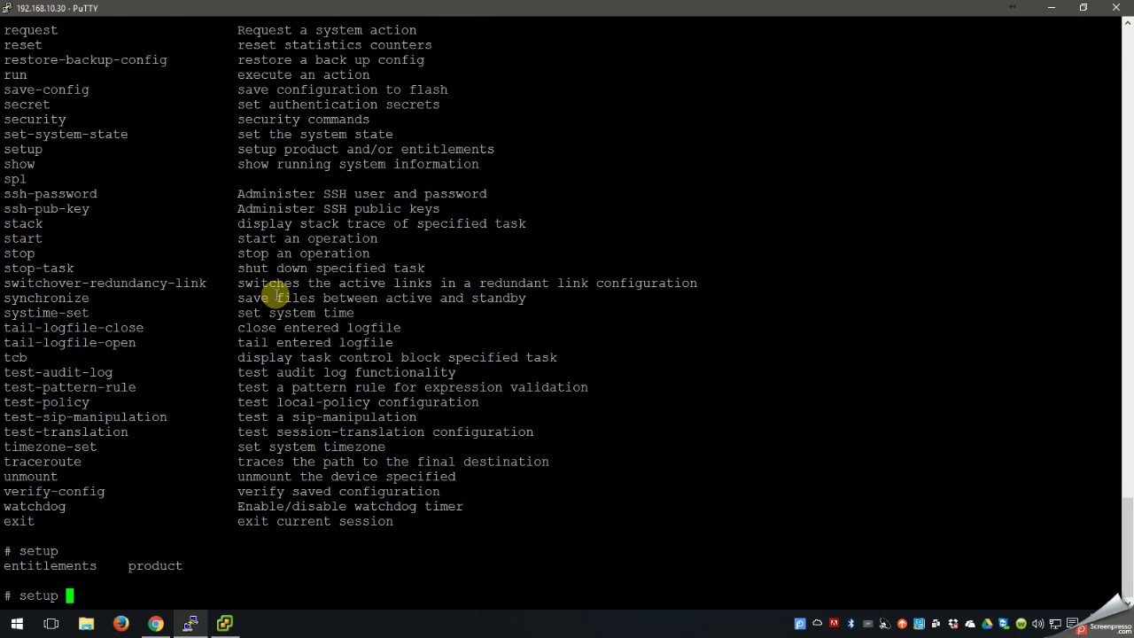
text(prod)
key(Tab)
key(Return)
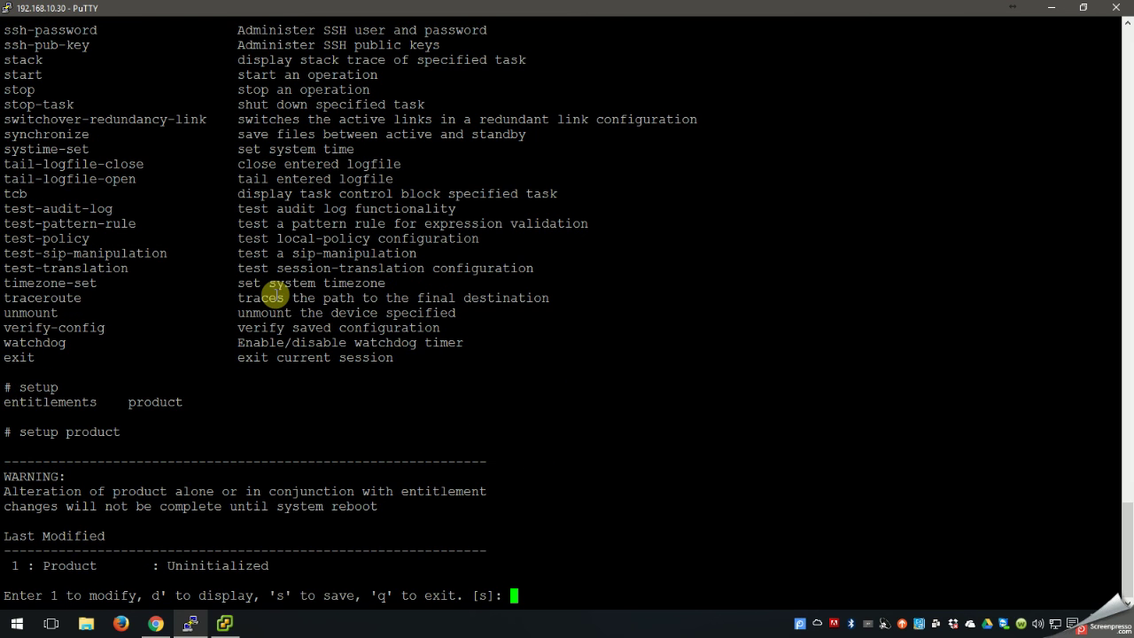
text(1)
key(Return)
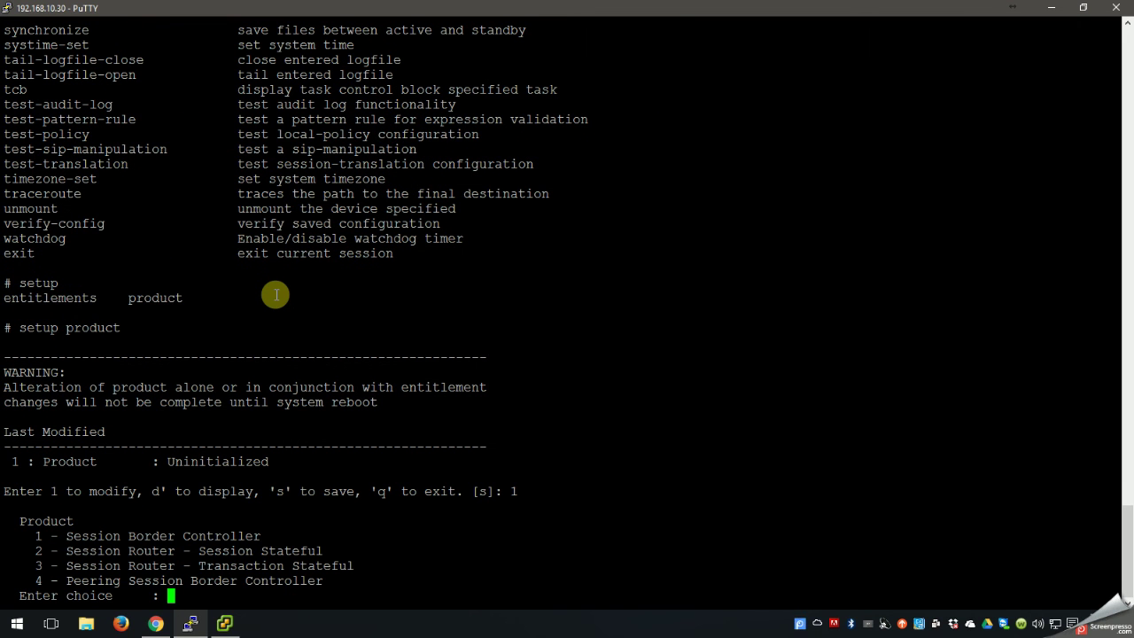
text(1)
key(Return)
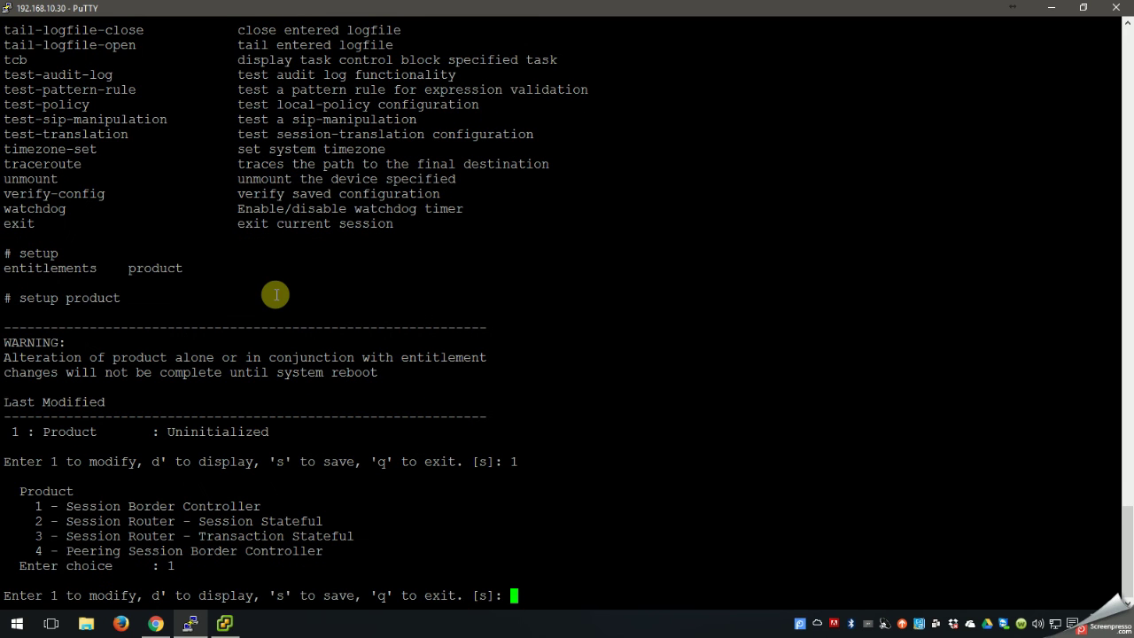
text(s)
key(Return)
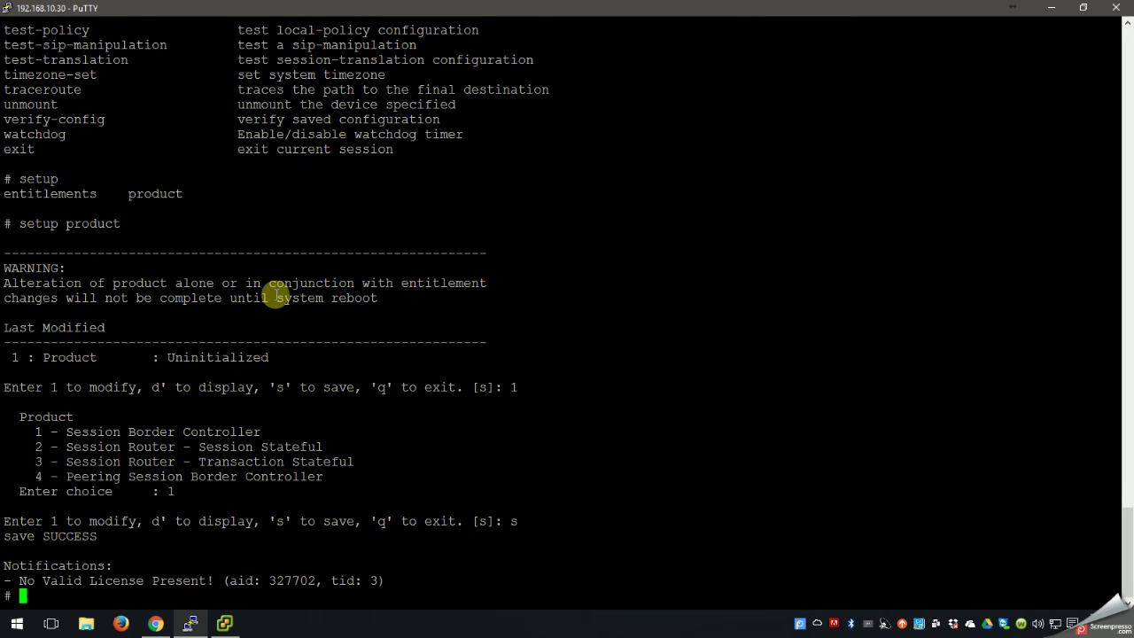
key(Return)
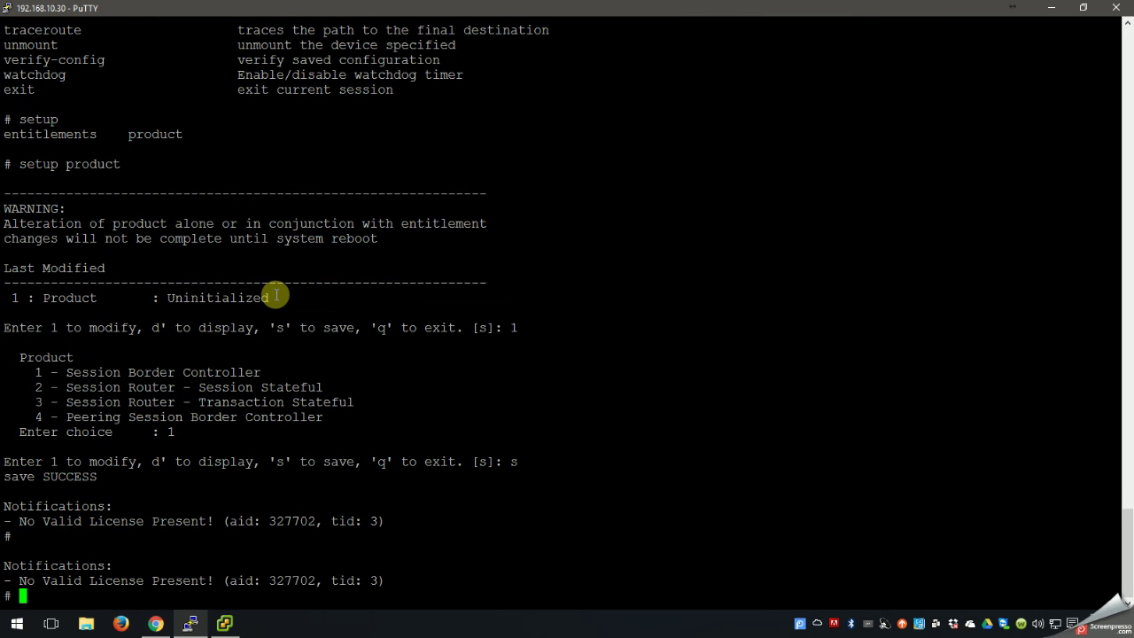
Via 'setup entitlements', set Session Capacity (option 1) to 250 and save with 's'.
text(setup)
key(Tab)
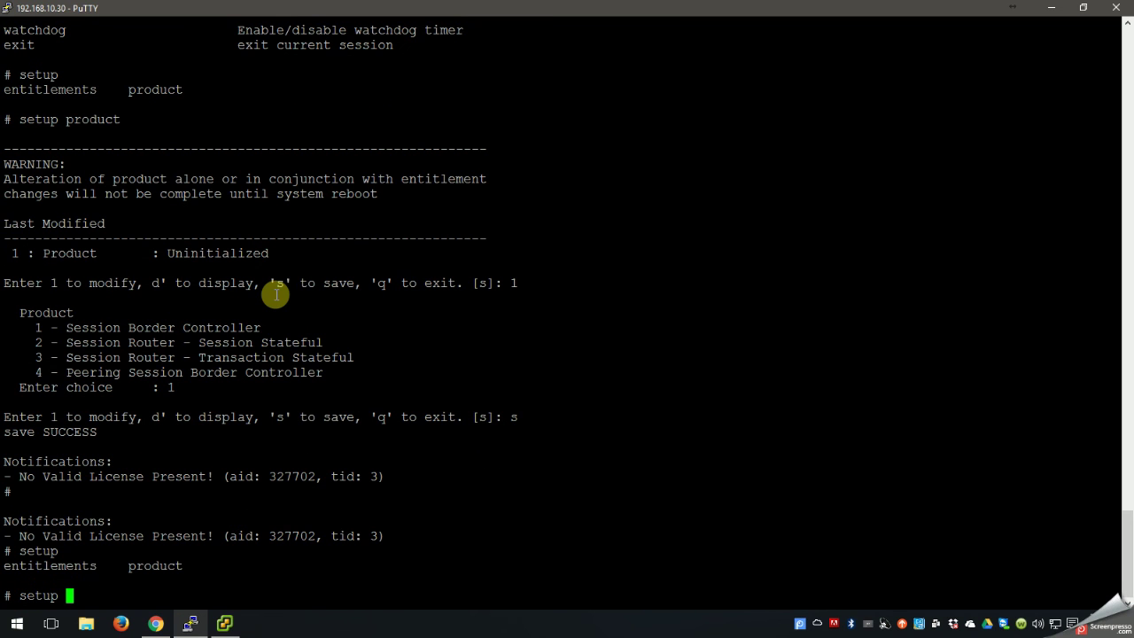
text(en)
key(Tab)
key(Return)
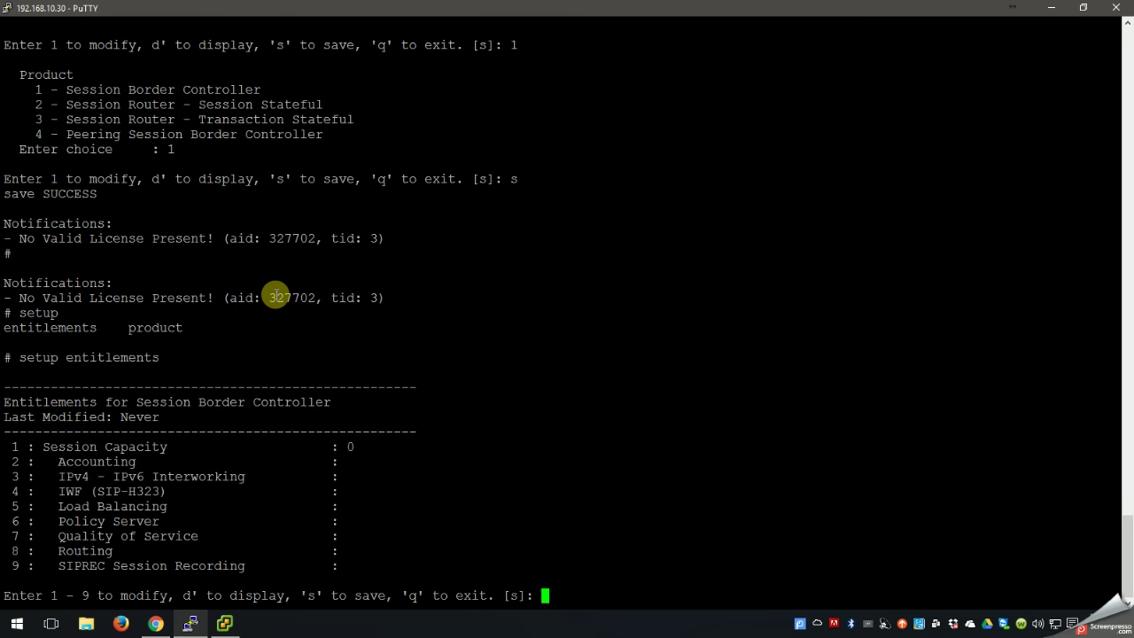
text(1)
key(Return)
text(250)
key(Return)
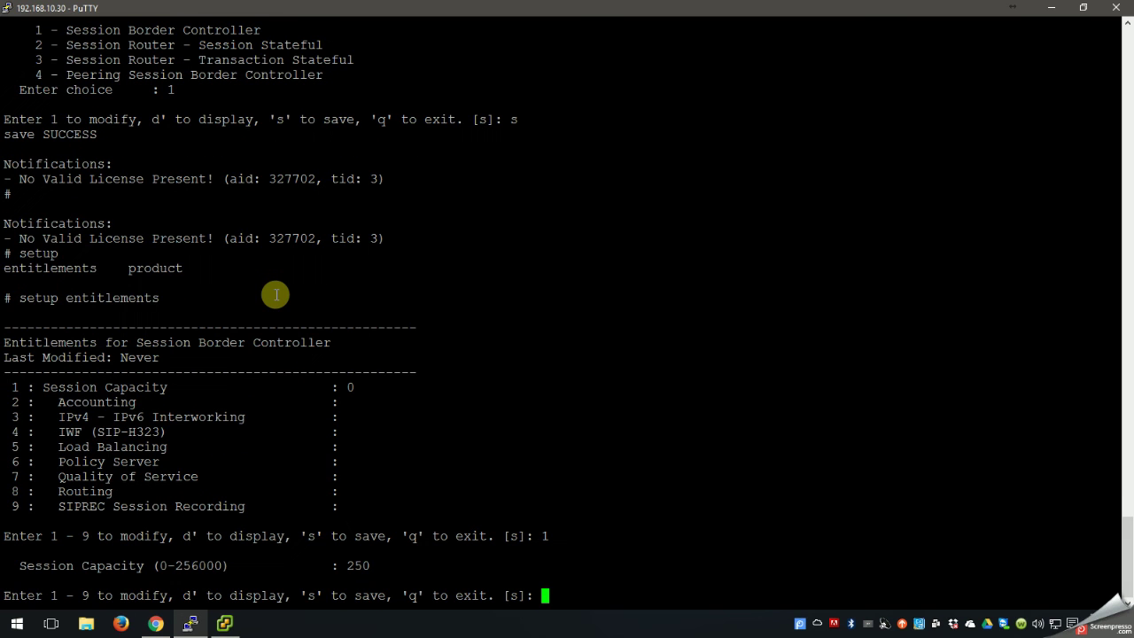
text(s)
key(Return)
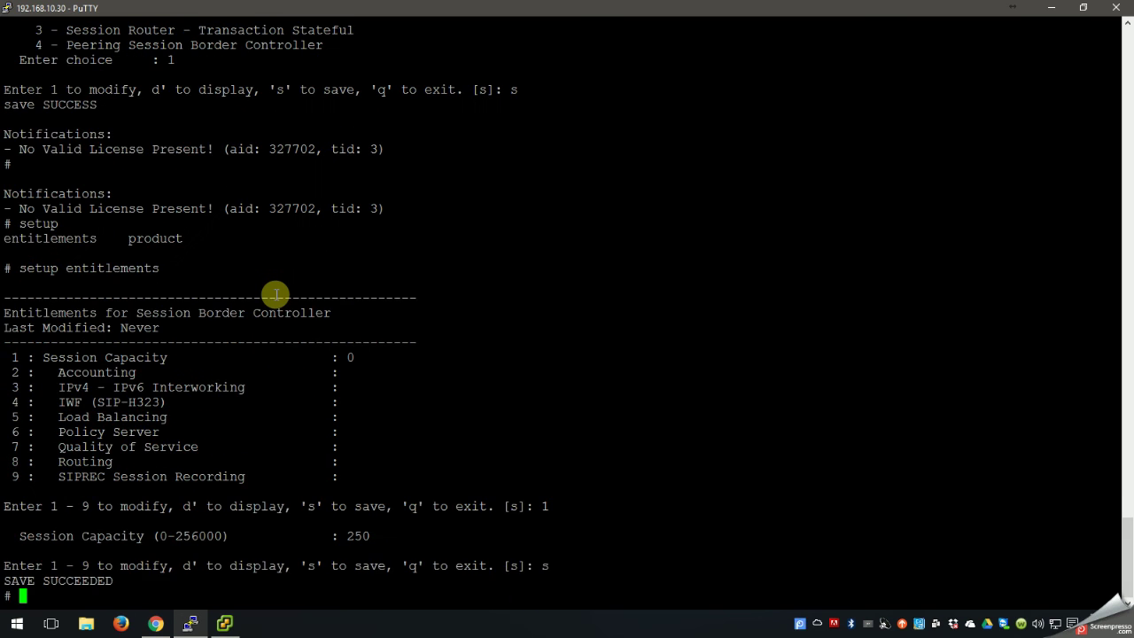
key(Return)
key(Return)
key(Return)
key(Return)
key(Return)
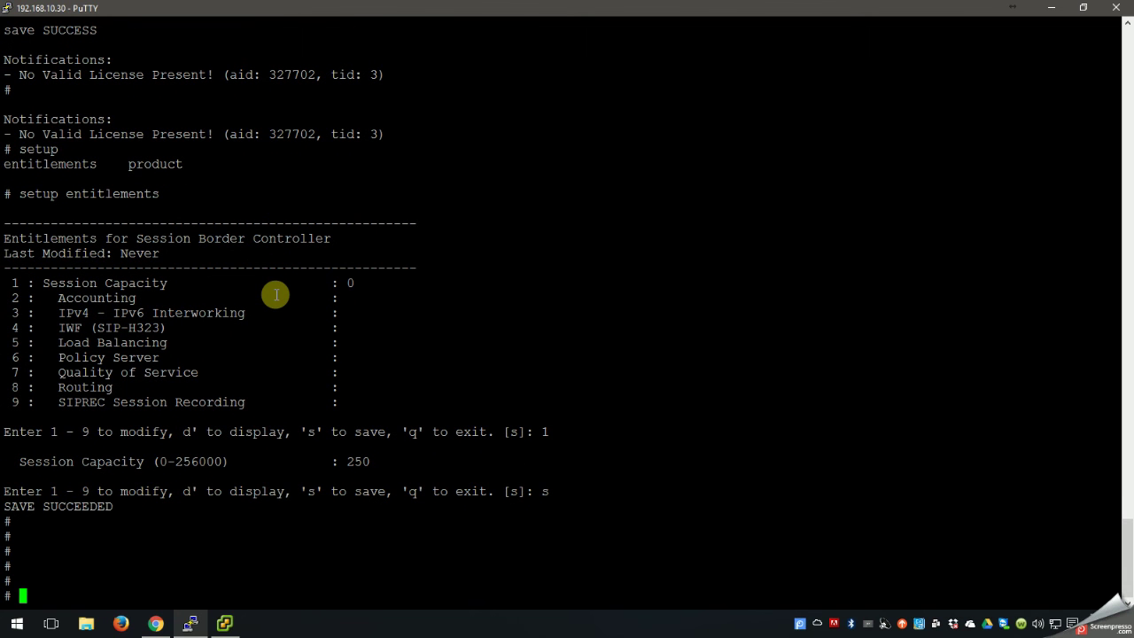
Run 'save' then 'activate-config', waiting for Activate Complete.
text(save)
key(Return)
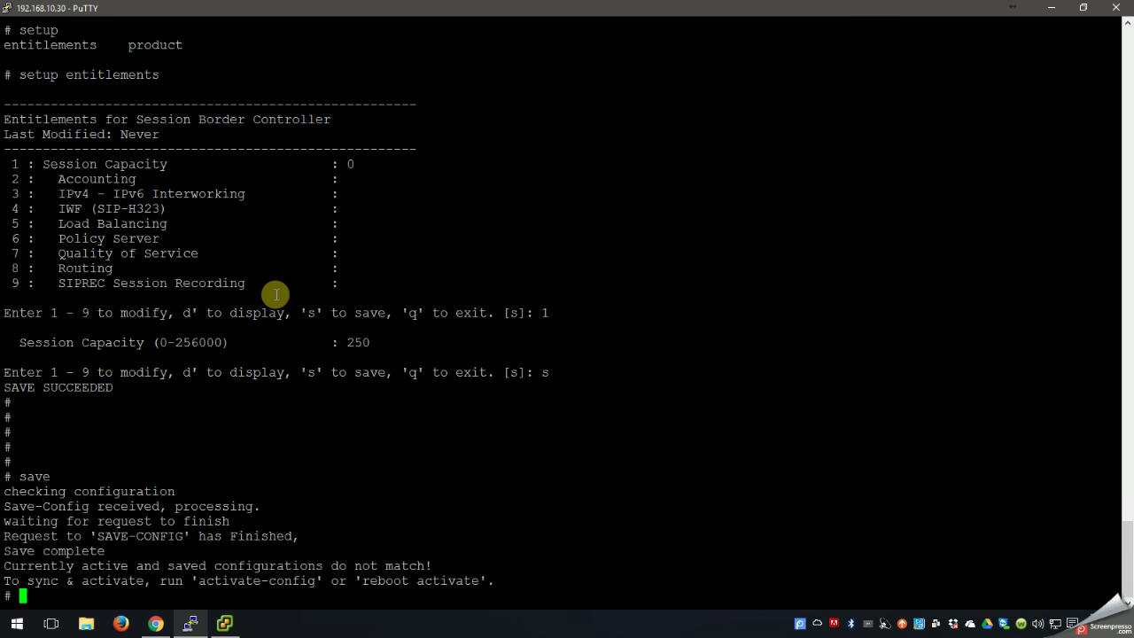
text(activate-config)
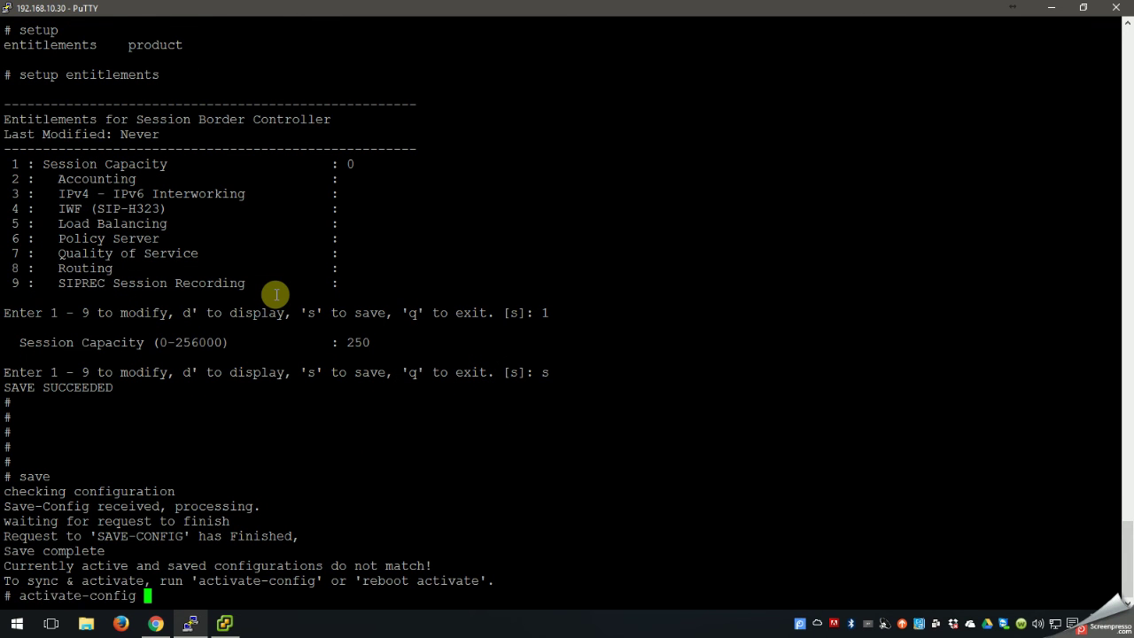
key(Return)
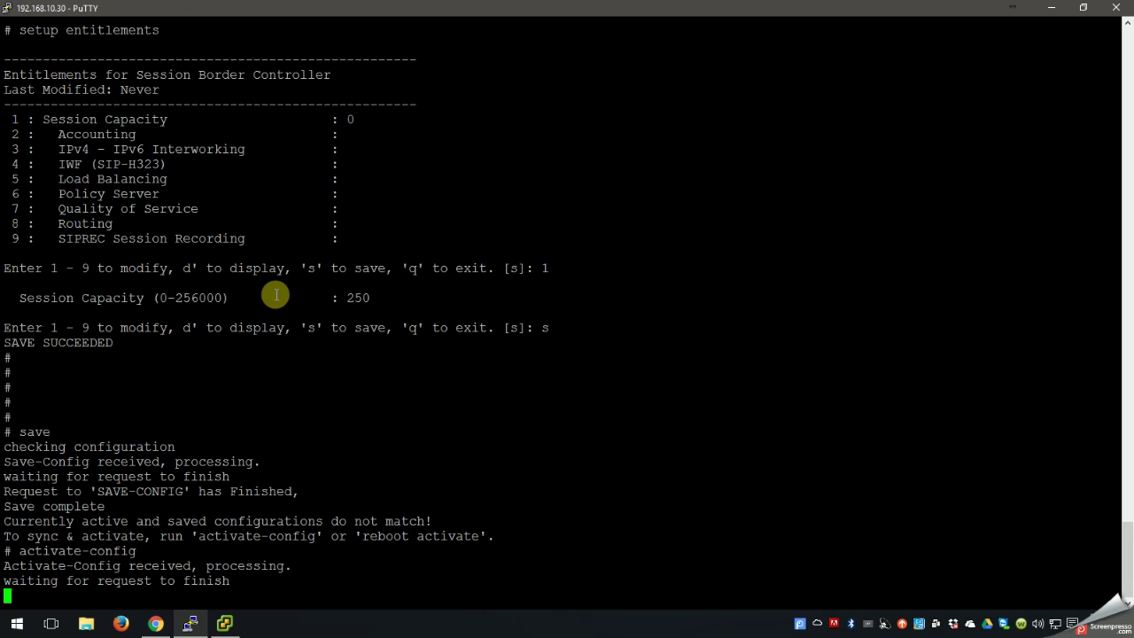
key(Return)
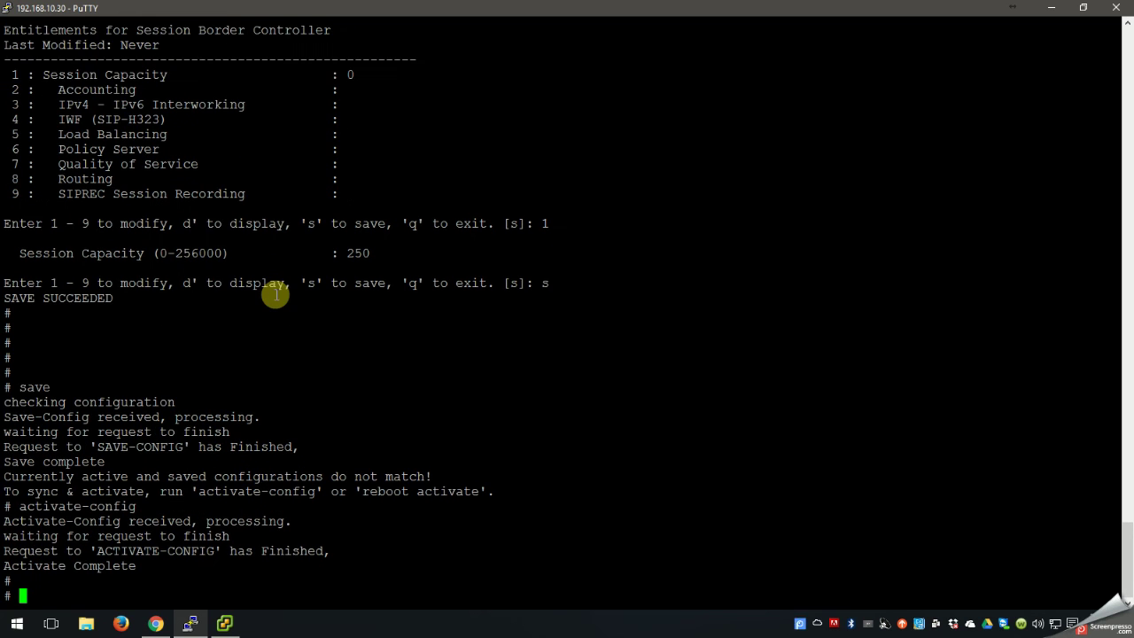